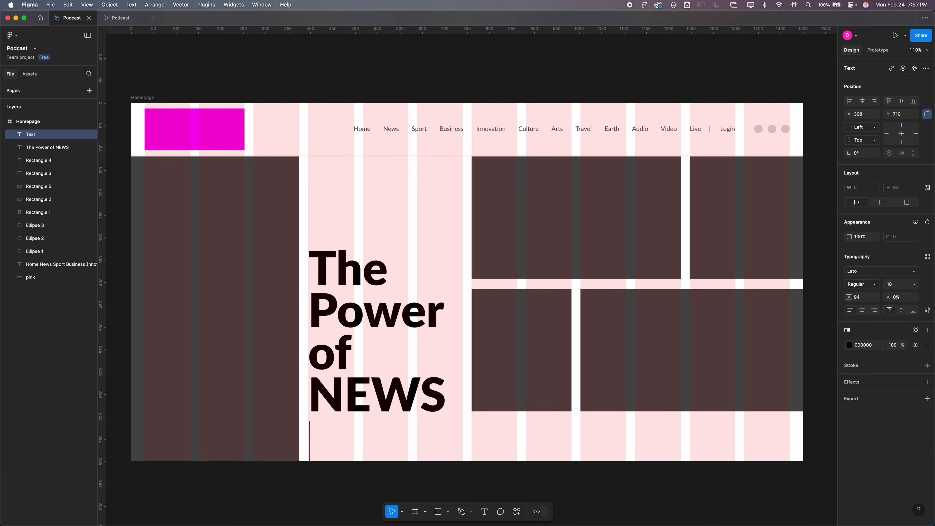
Write the tagline "To discover more news and stay current with world events, subscribe today!" in the text layer under the headline.
text(discover more news and stay current with worldy)
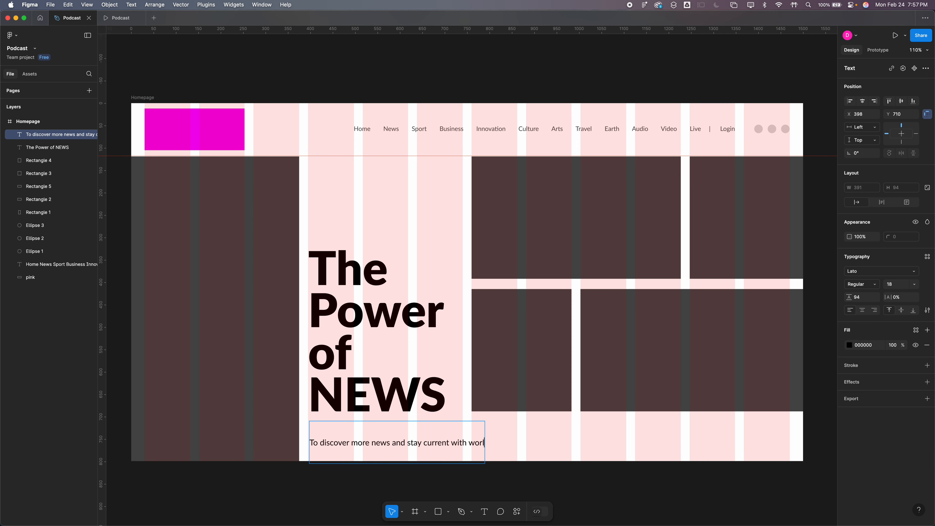
key(BackSpace)
text(l)
text(y)
key(BackSpace)
key(BackSpace)
key(BackSpace)
text(events, subscr)
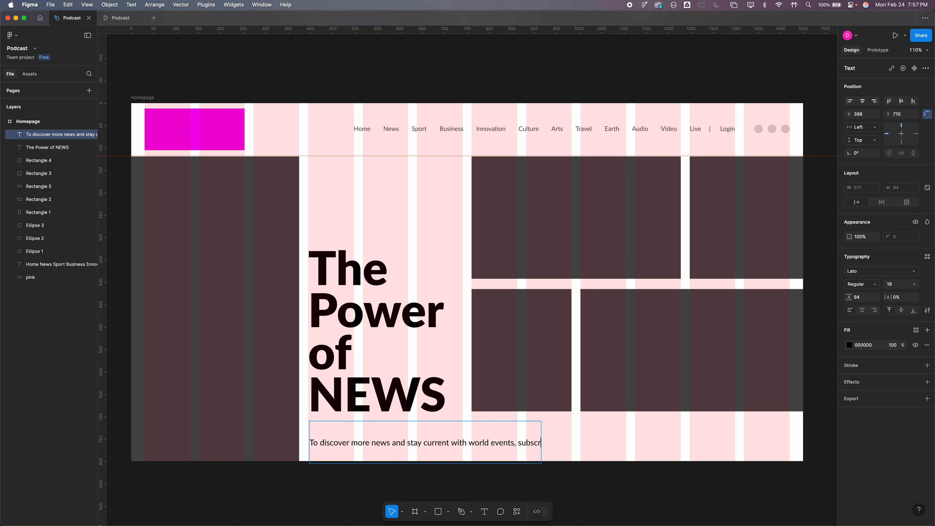
text(ibe today)
text( to)
key(BackSpace)
key(BackSpace)
text(!)
key(Escape)
Move the tagline beneath the image tiles, aligned with the left edge of the lower-left tile.
scroll(467, 439, right, 5)
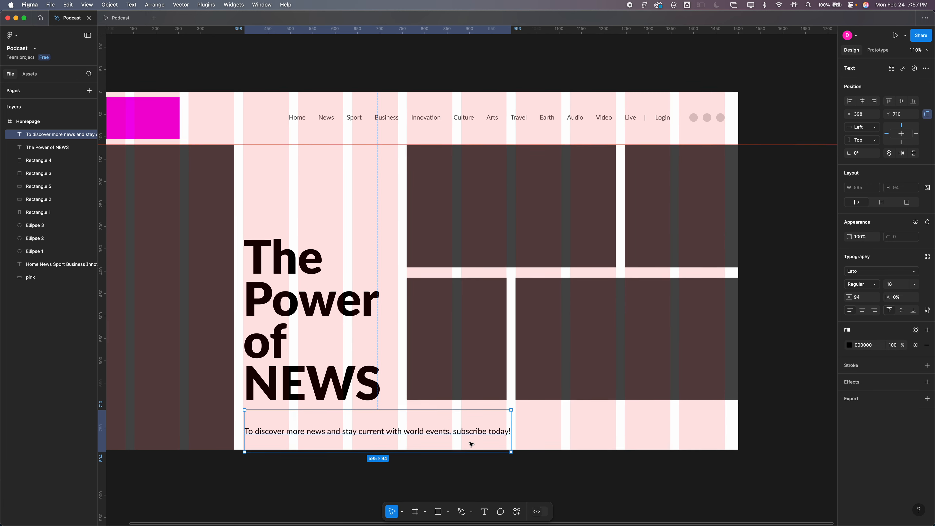
drag(448, 431, 609, 439)
click(622, 486)
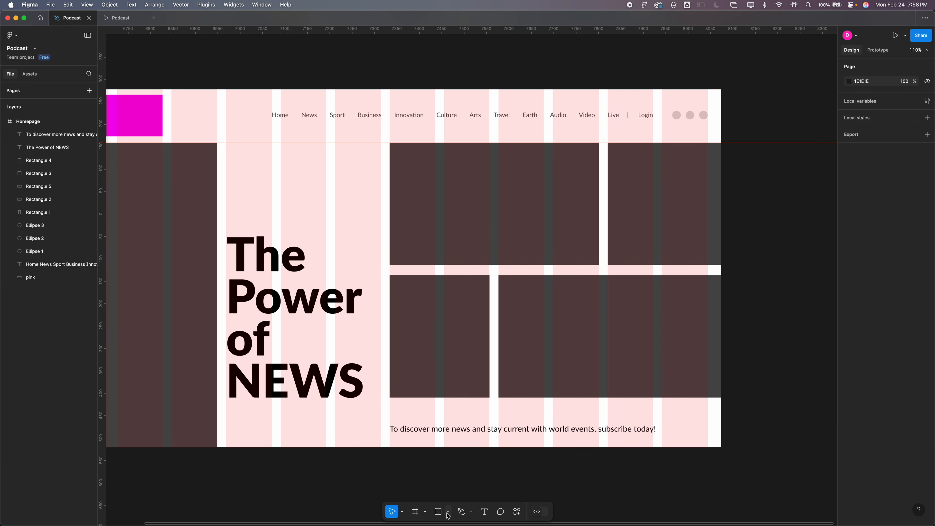
Move the tagline back under the headline and draw a rectangle about 217 × 41 just after it at X 1010, Y 735.
click(439, 514)
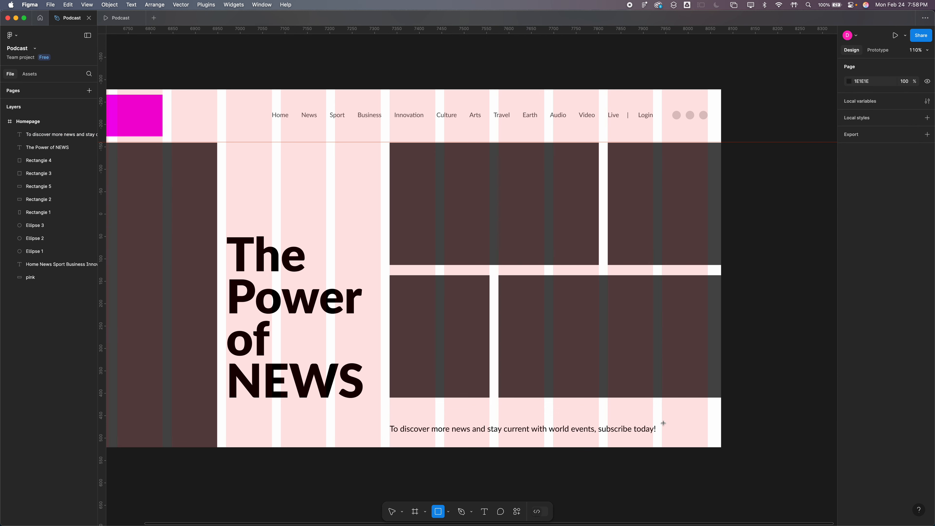
drag(663, 422, 708, 437)
click(583, 432)
drag(583, 431, 439, 441)
drag(678, 435, 600, 418)
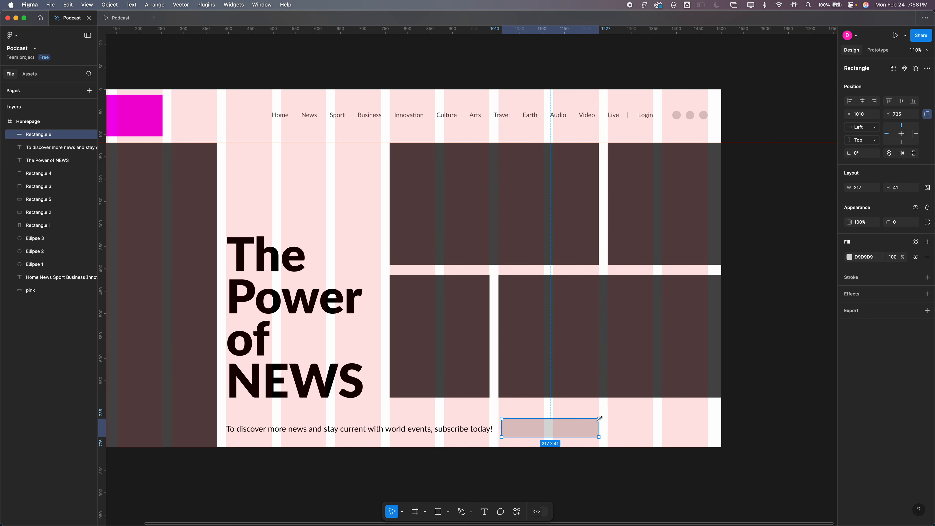
Duplicate the tagline text above the original and change the copy's wording to "SUBSCRIBE".
click(337, 433)
key(super+c)
key(super+v)
drag(337, 433, 509, 406)
key(Return)
text(SUB)
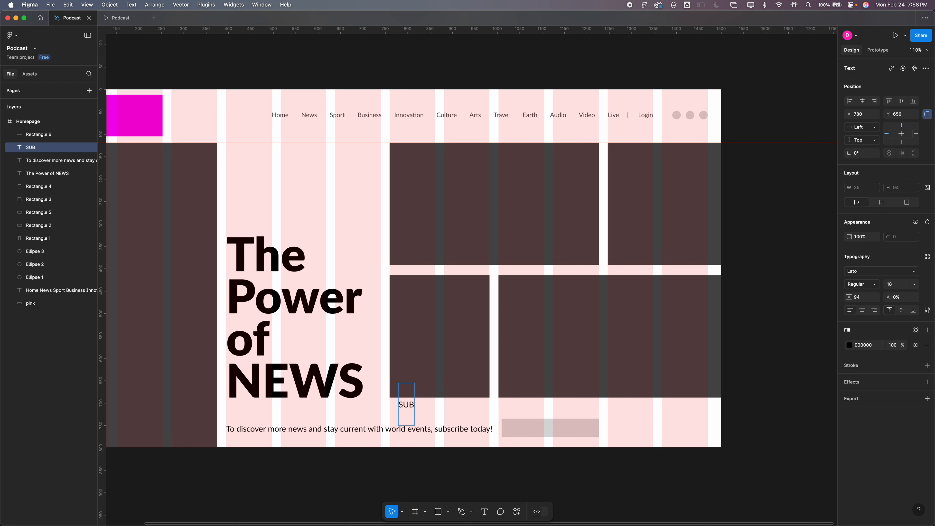
text(SCRIBE!)
key(BackSpace)
key(Escape)
Bring the SUBSCRIBE text in front of the new rectangle and place it vertically centred inside it, at X 1024, Y 709.
drag(434, 408, 543, 418)
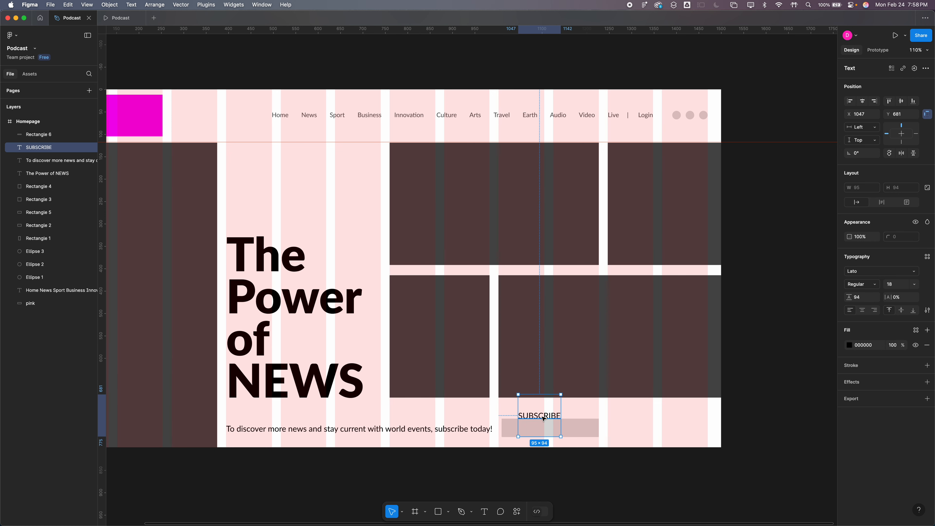
drag(52, 148, 51, 131)
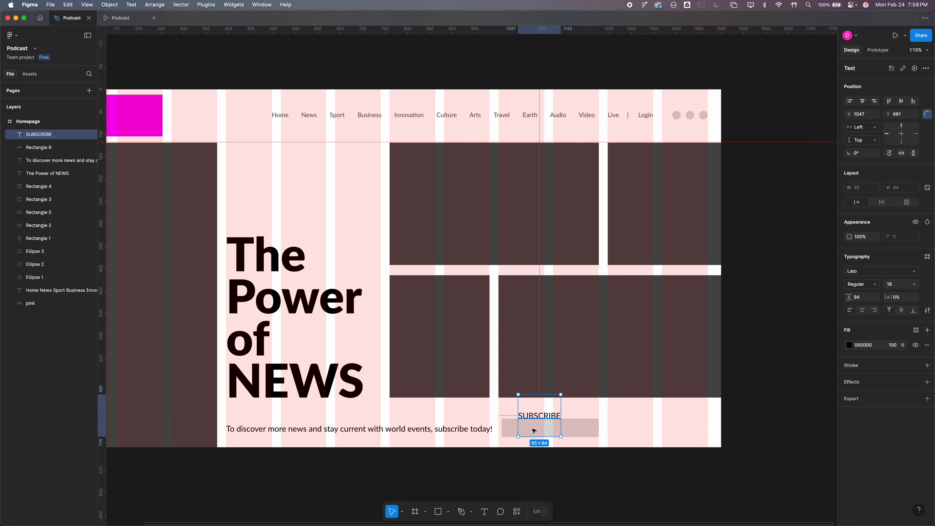
drag(533, 420, 527, 431)
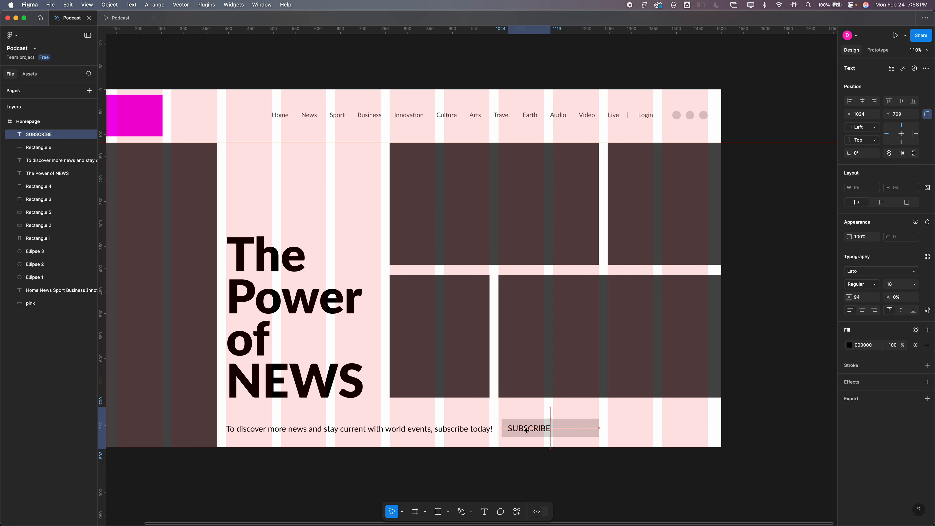
Shorten the rectangle behind SUBSCRIBE to a width of about 123 so its side padding is even.
click(594, 429)
drag(599, 429, 558, 428)
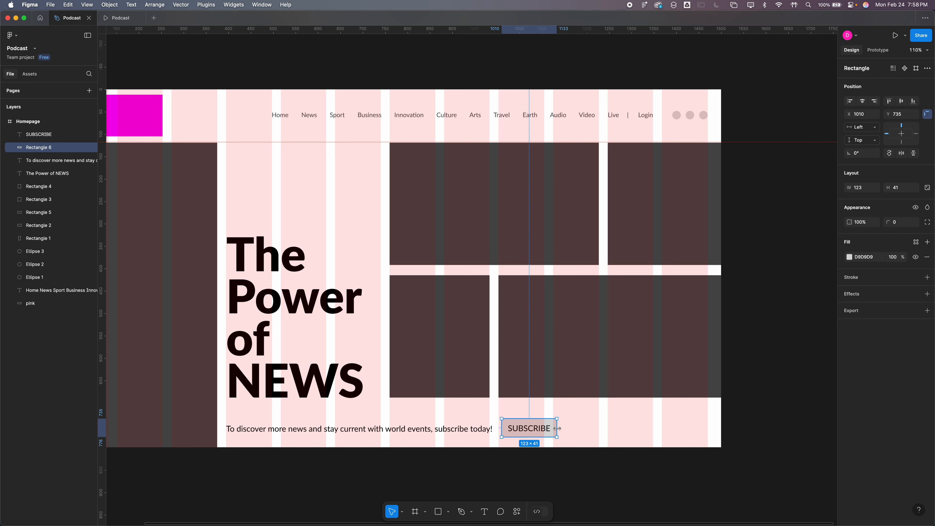
click(623, 437)
Change the button rectangle's fill to dark teal 004559.
click(554, 427)
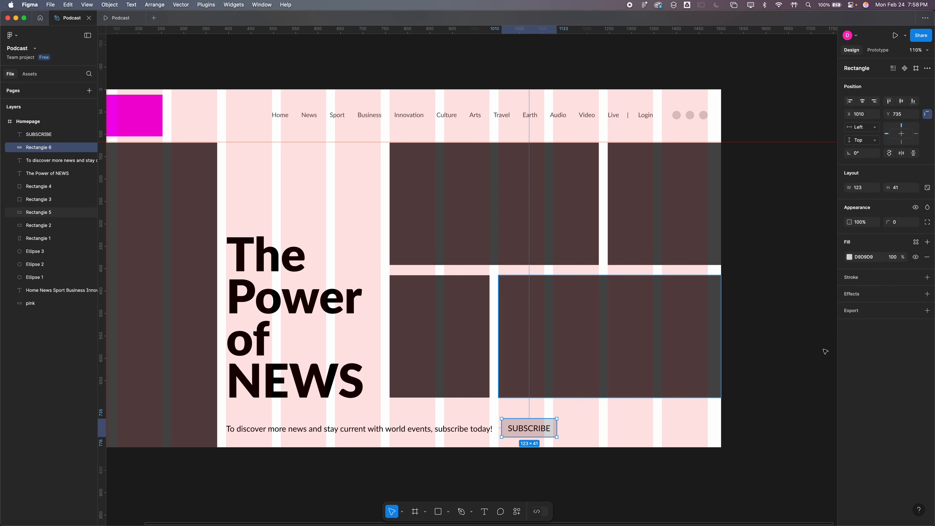
click(856, 258)
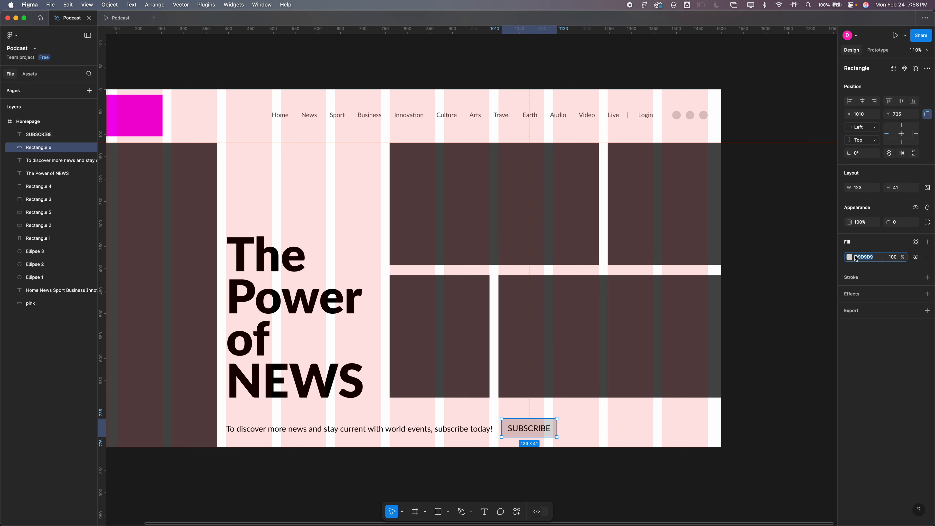
click(849, 258)
click(803, 391)
drag(803, 393, 799, 393)
drag(808, 341, 848, 348)
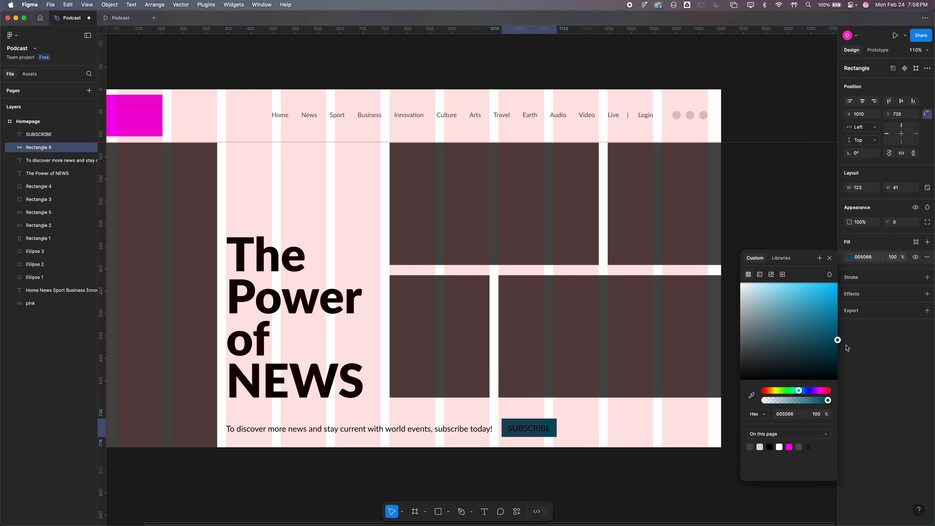
Set the SUBSCRIBE text fill to white, FFFFFF.
click(540, 429)
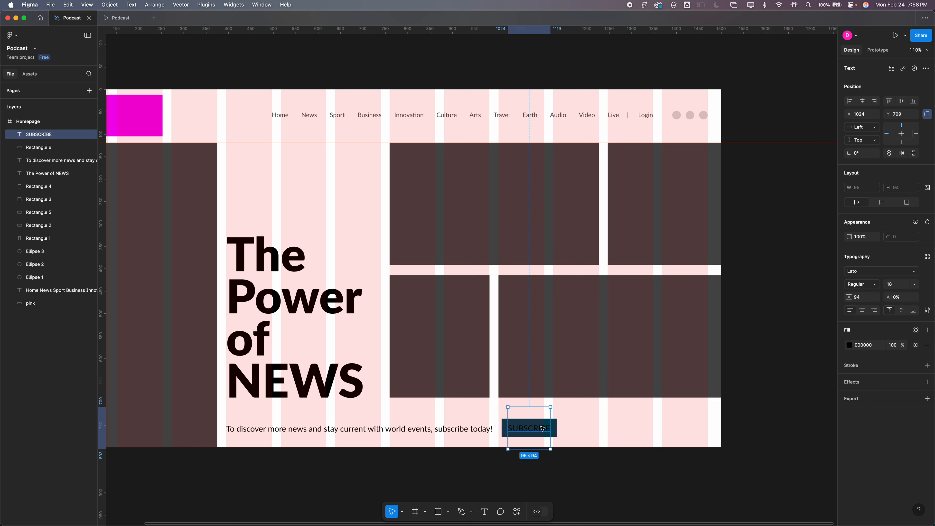
click(850, 345)
drag(754, 394, 720, 299)
click(633, 431)
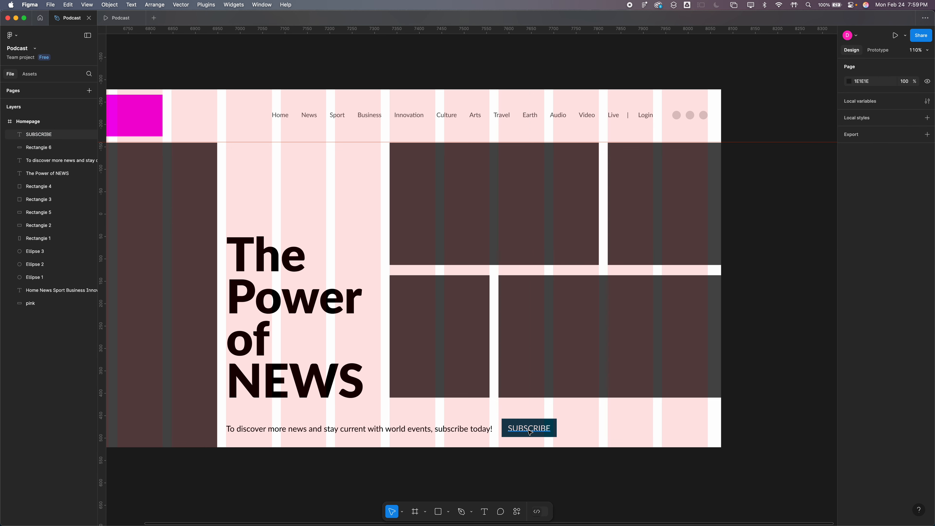
Add a stroke to the button rectangle and hide that stroke.
click(532, 428)
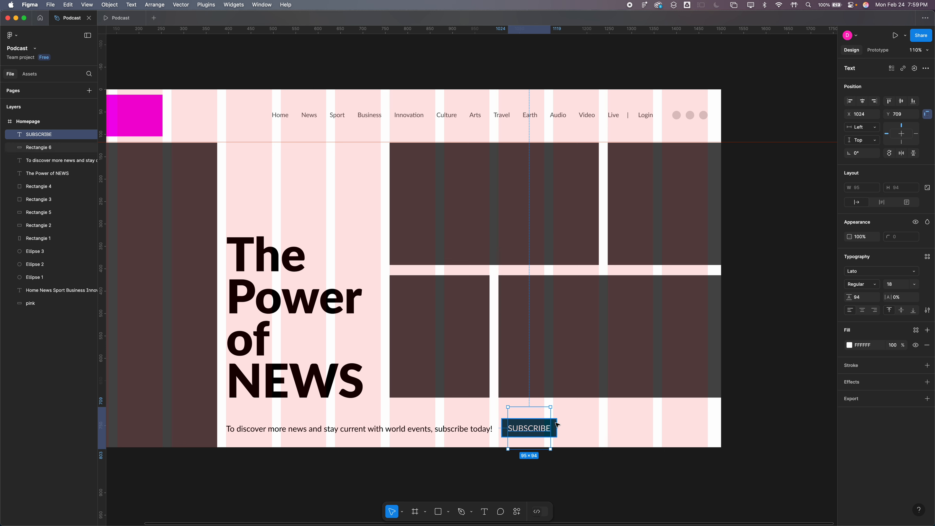
click(556, 423)
click(864, 280)
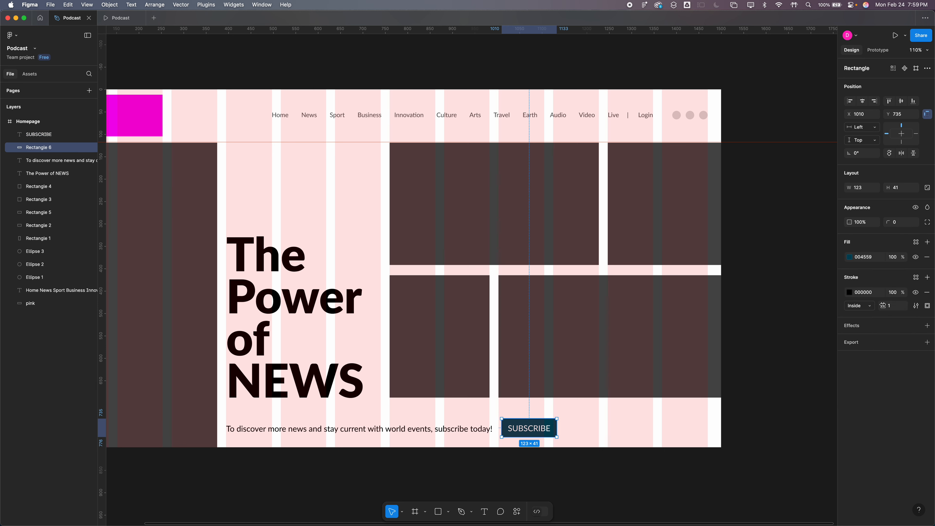
click(915, 292)
key(Escape)
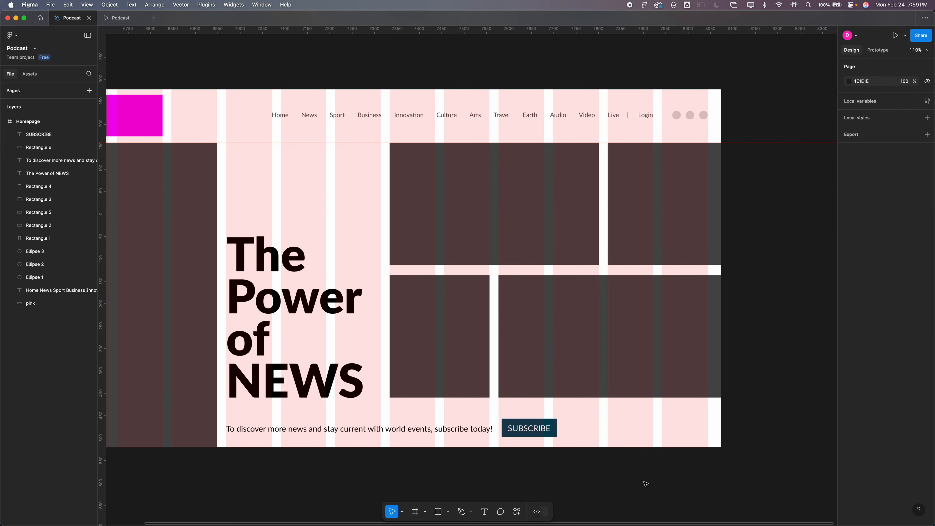
Recolor the pink logo placeholder in the header with the dark teal sampled from the SUBSCRIBE button.
scroll(557, 452, up, 2)
scroll(560, 445, up, 5)
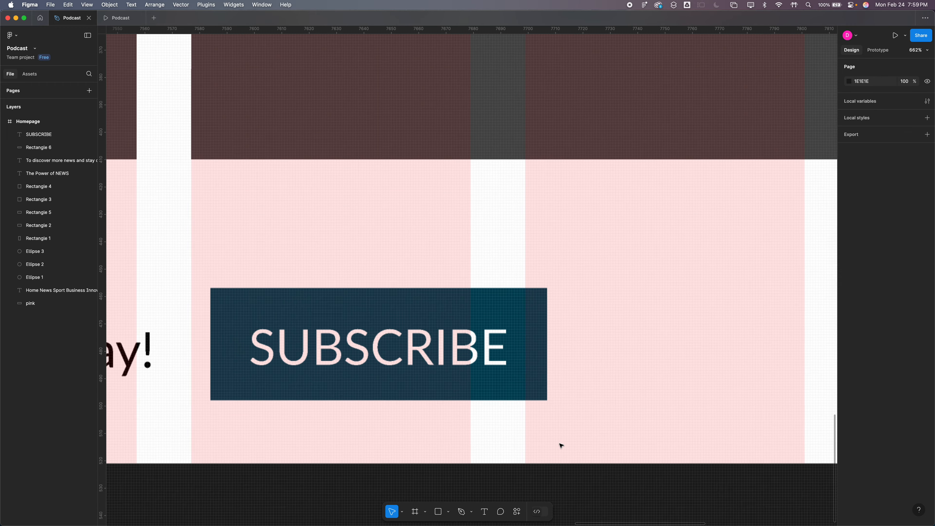
scroll(561, 446, down, 5)
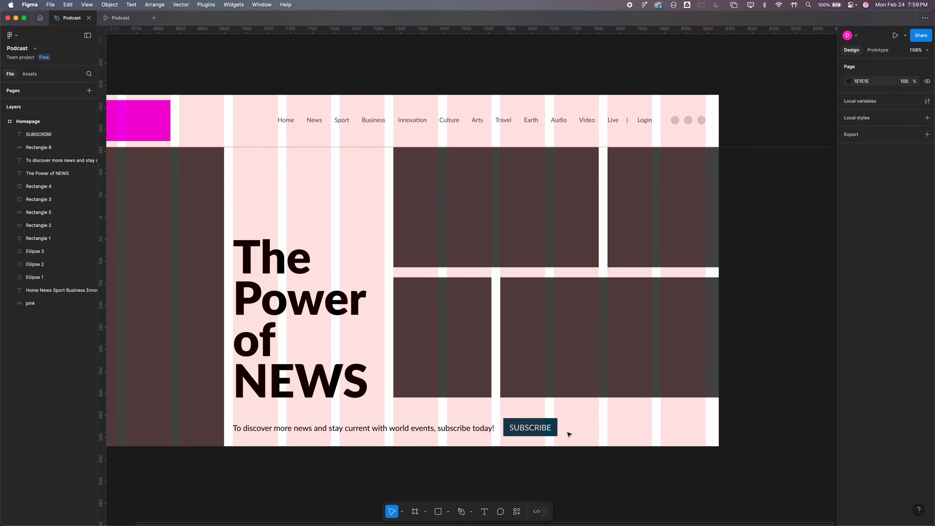
scroll(576, 424, down, 2)
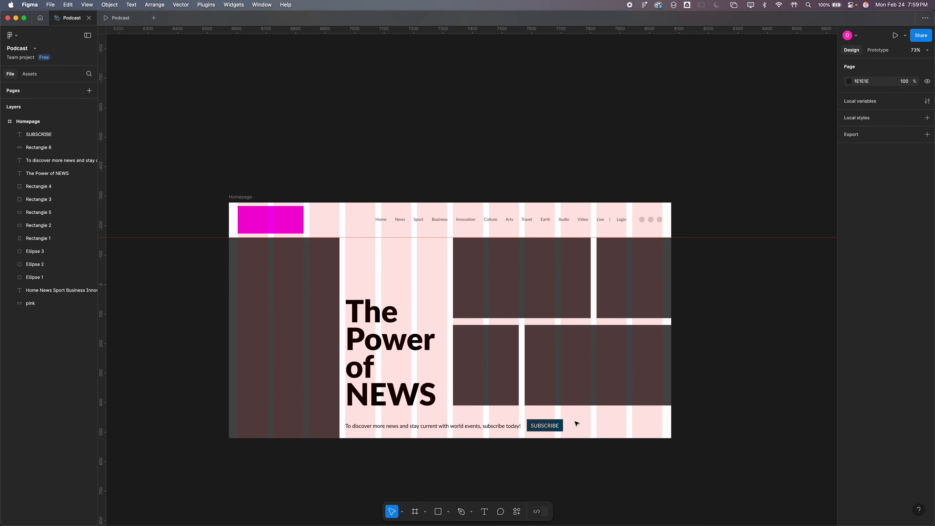
click(267, 217)
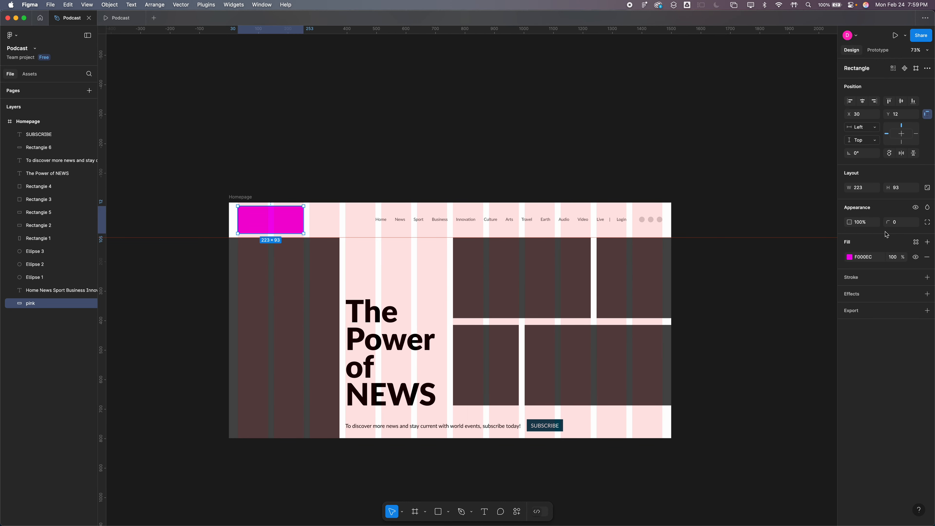
click(850, 257)
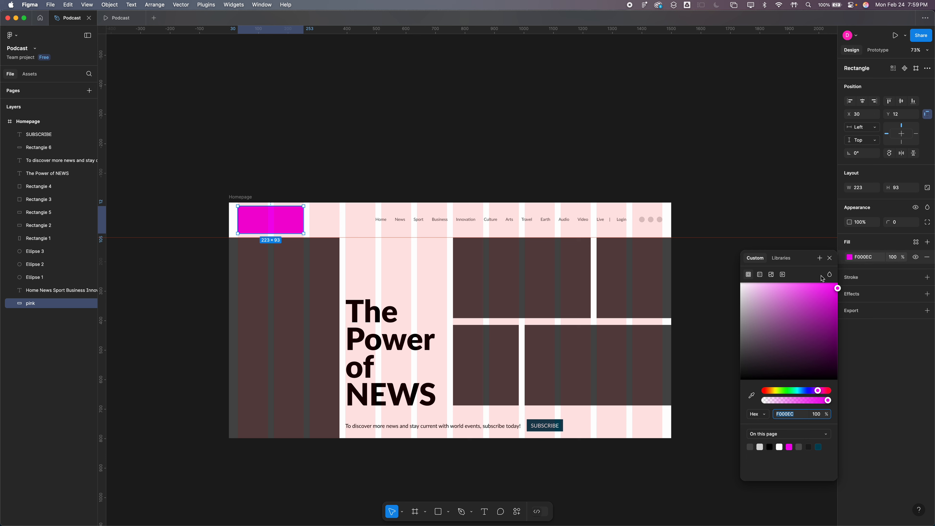
click(751, 395)
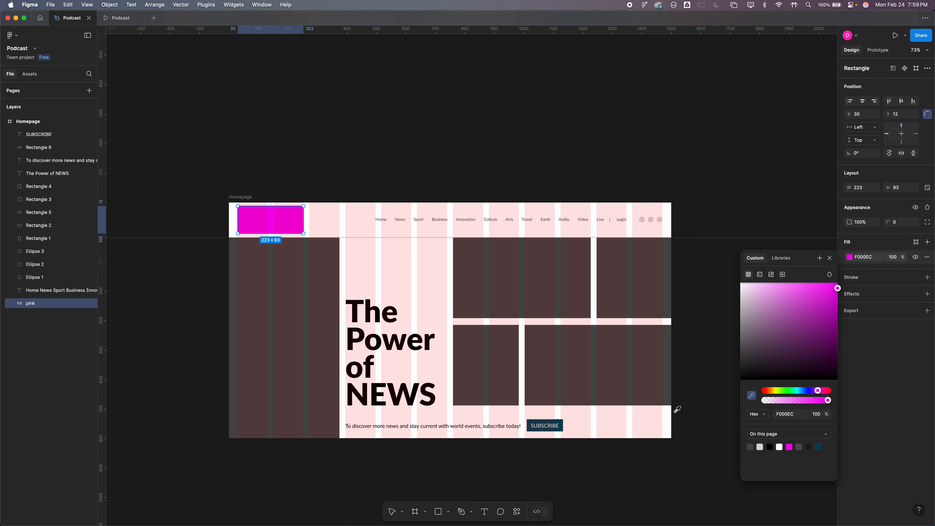
click(537, 419)
click(667, 425)
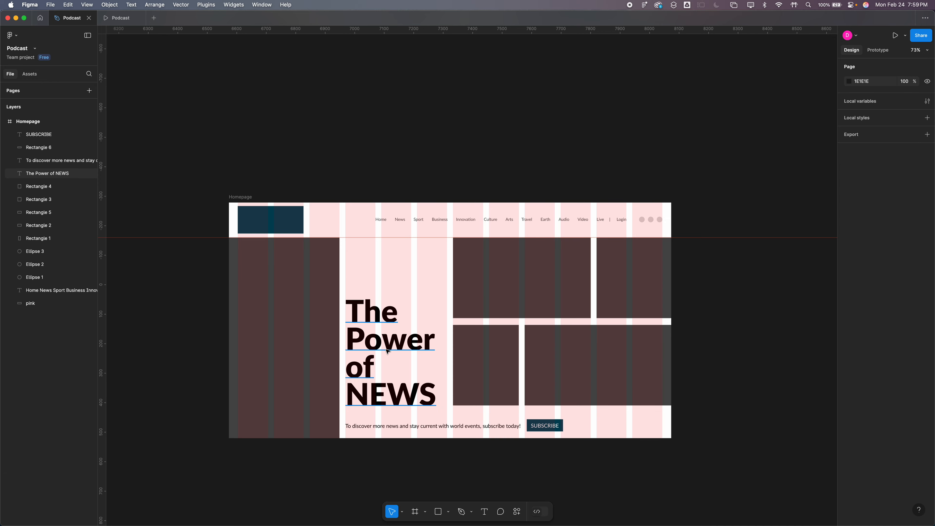
Extend the Homepage frame downward to a height of about 1400 and close the stray Dictionary window.
click(248, 198)
scroll(429, 371, down, 4)
drag(440, 293, 442, 466)
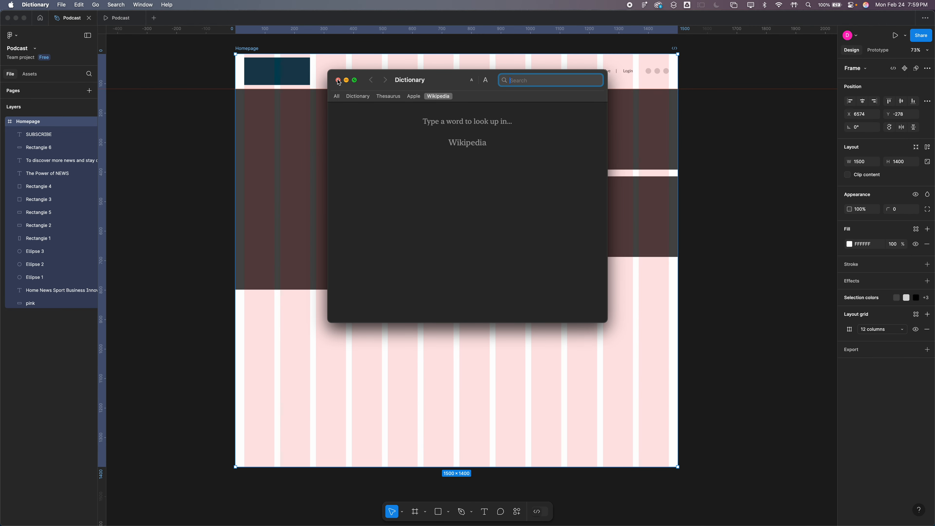
click(338, 80)
click(471, 390)
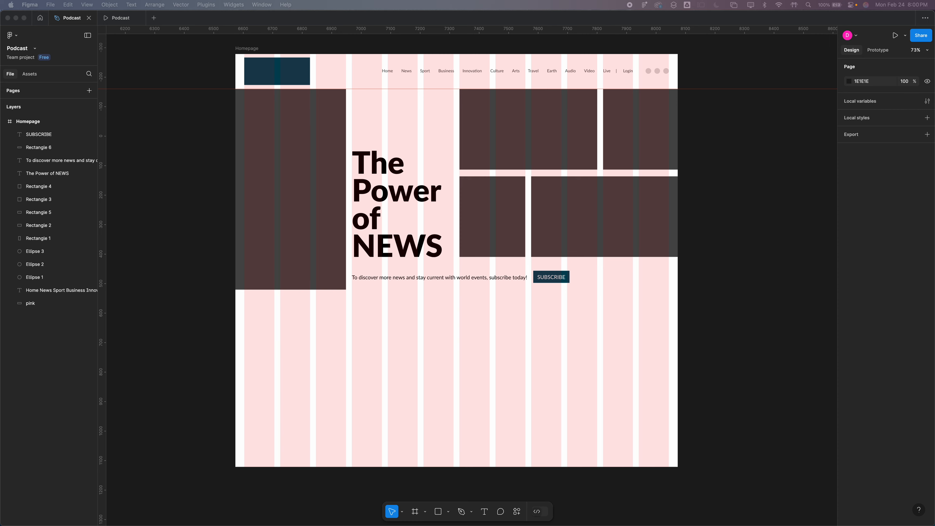
click(496, 401)
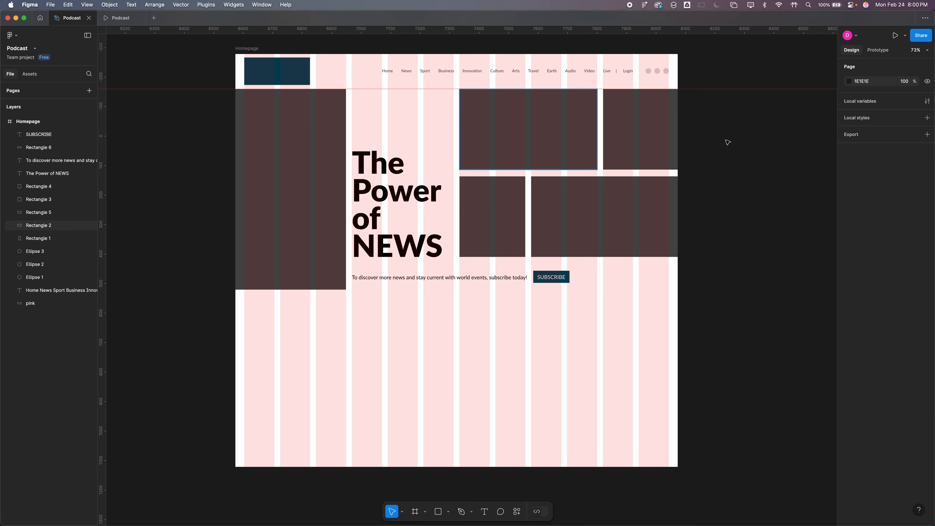
Duplicate the wide 467 × 273 image tile and place the copy below the hero section at X 30, Y 869.
click(518, 141)
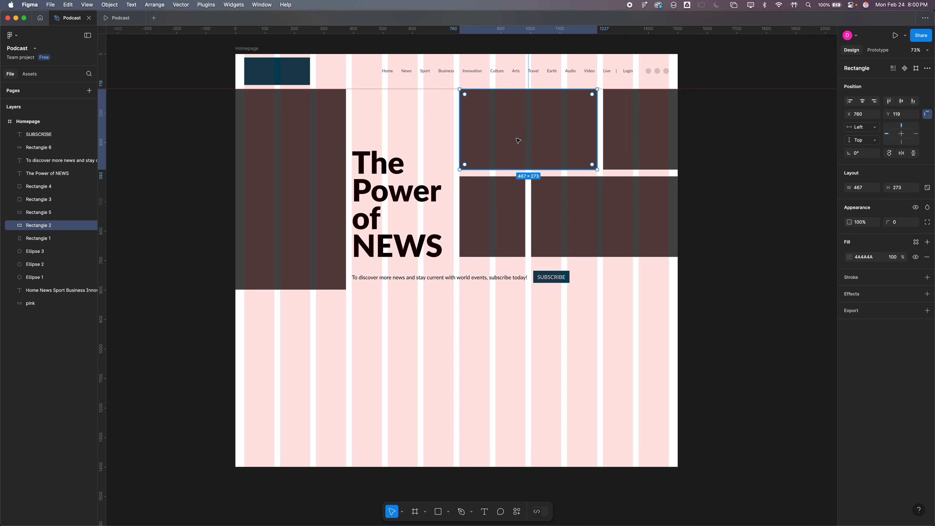
drag(518, 140, 317, 346)
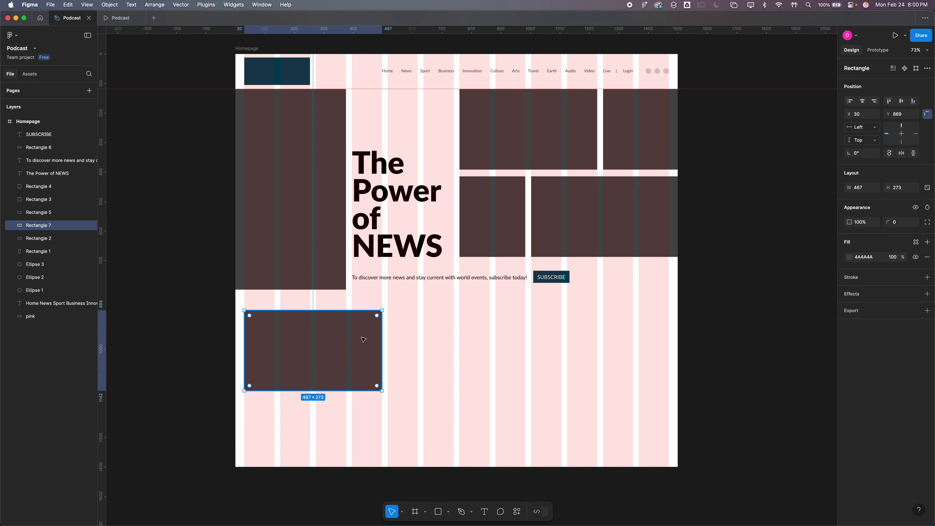
scroll(363, 340, up, 5)
scroll(364, 340, up, 10)
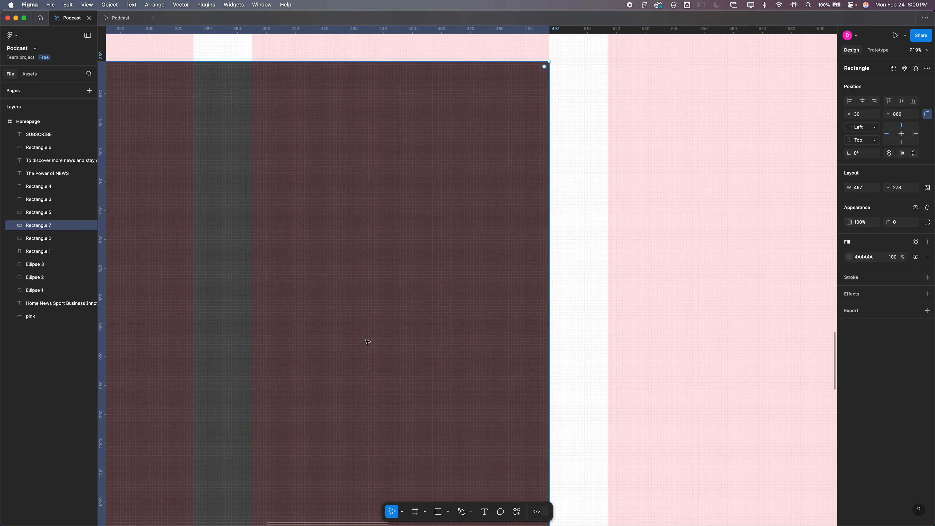
scroll(367, 342, down, 15)
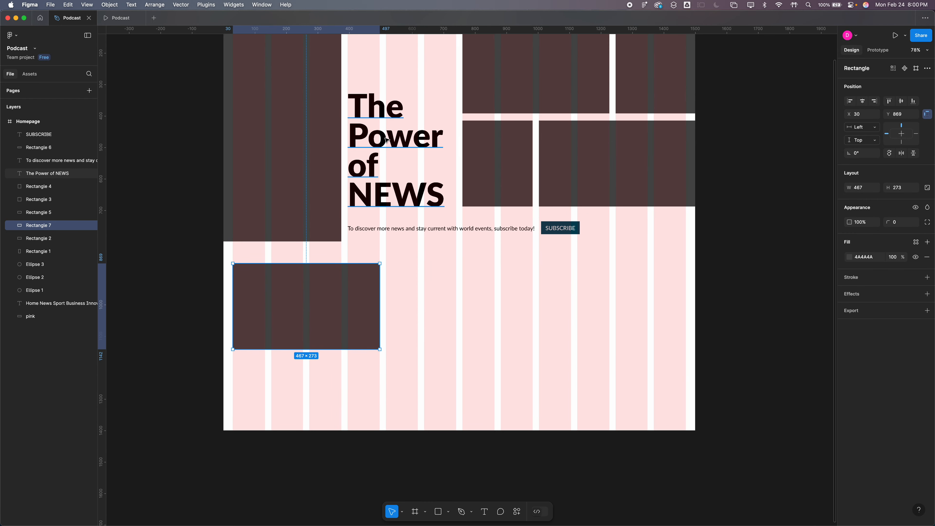
Duplicate the tagline text and place the copy under the new lower tile, at X 30, Y 1189.
click(402, 234)
key(super+d)
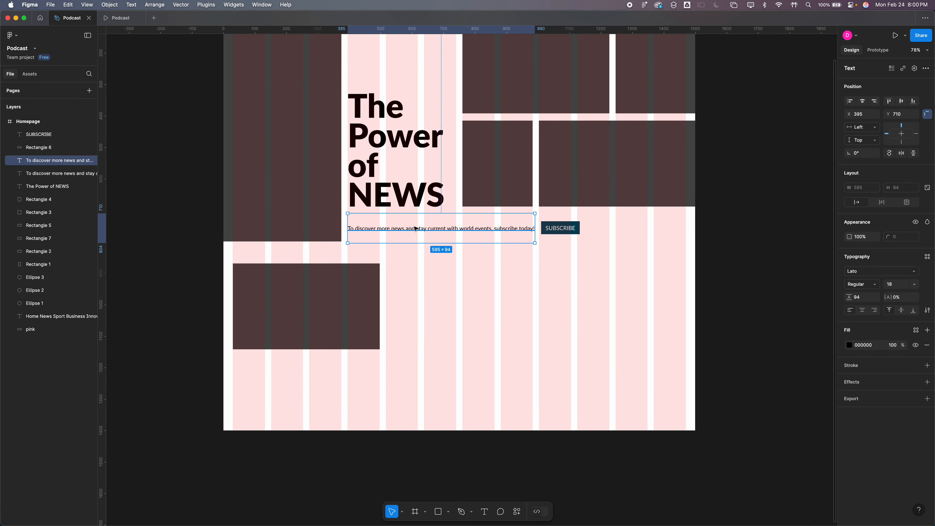
drag(414, 226, 306, 405)
drag(306, 382, 300, 381)
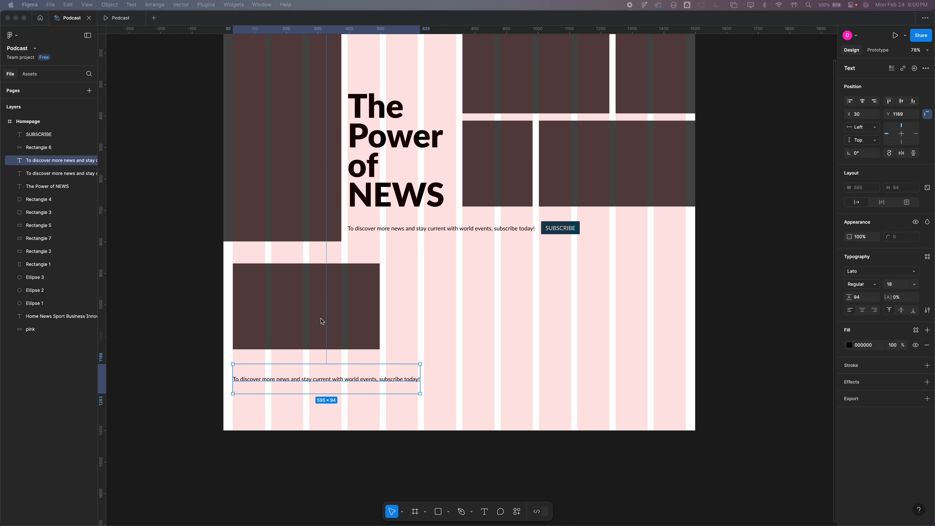
Replace the copied tagline under the lower tile with "Artists release silent album in protest at AI copyright proposals".
click(332, 379)
double_click(332, 378)
text(Artists release silent album in protest at AI copyright proposals)
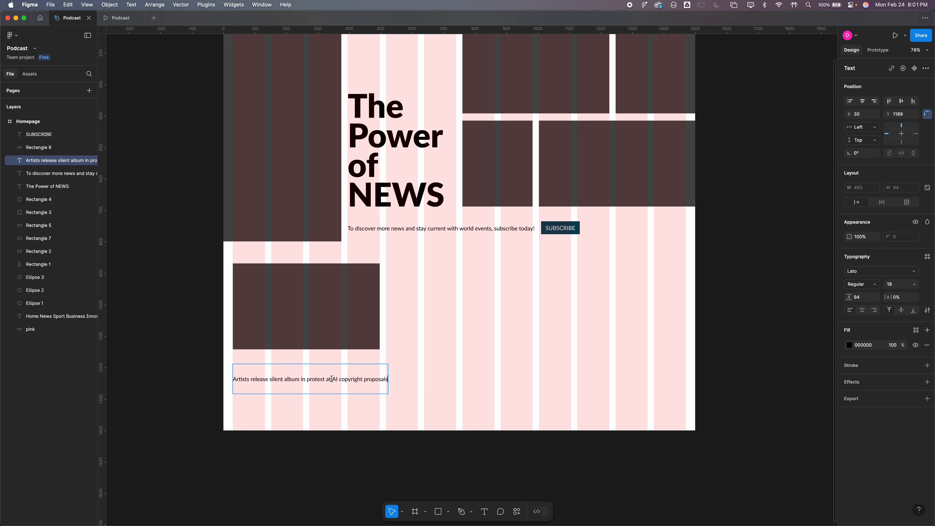
Make the whole headline under the lower tile Bold and set its font size to 26.
key(super+a)
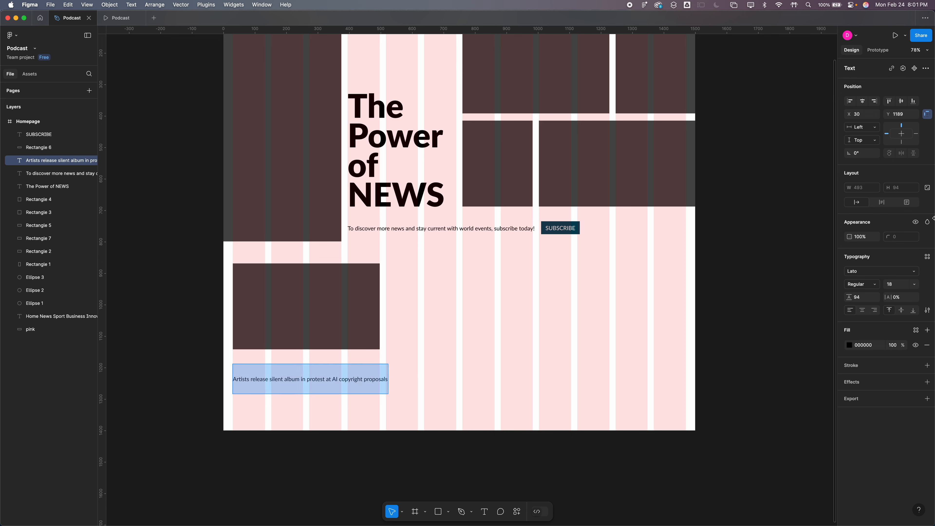
click(876, 286)
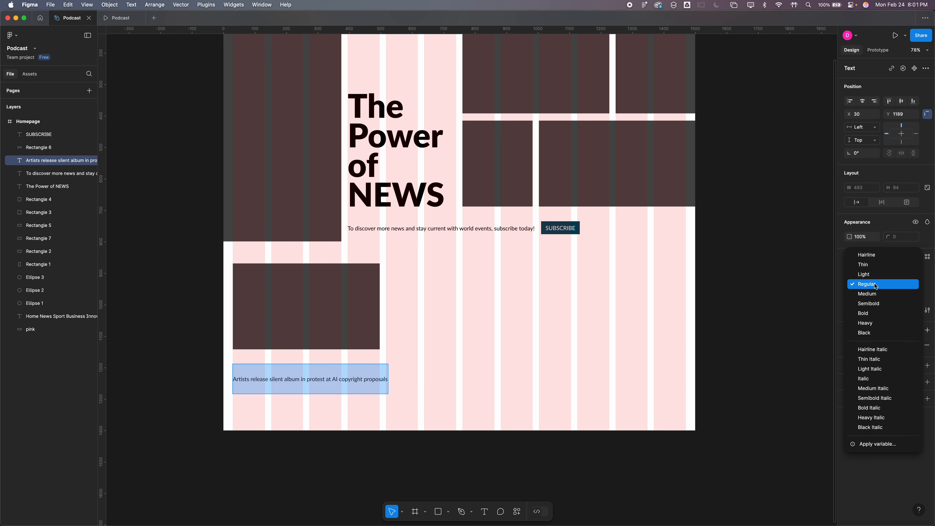
click(880, 314)
click(905, 287)
text(28)
key(Return)
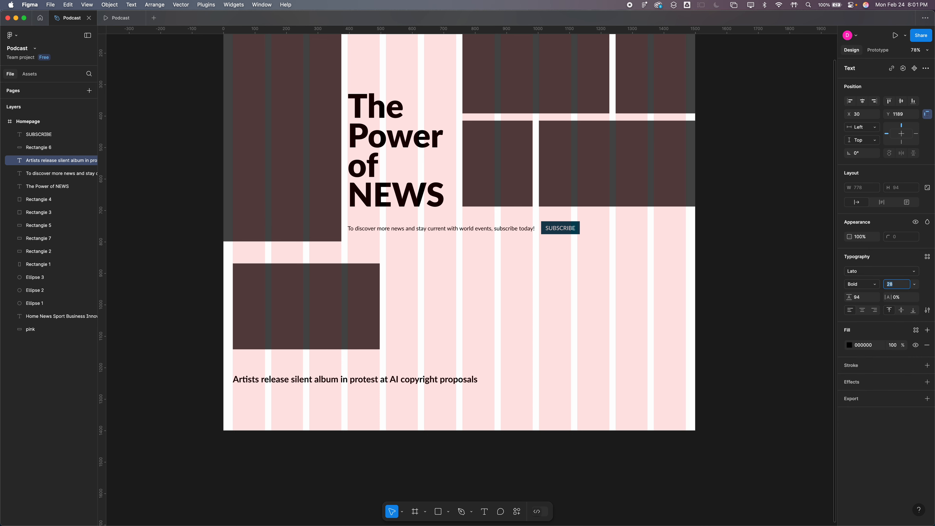
text(32)
key(Return)
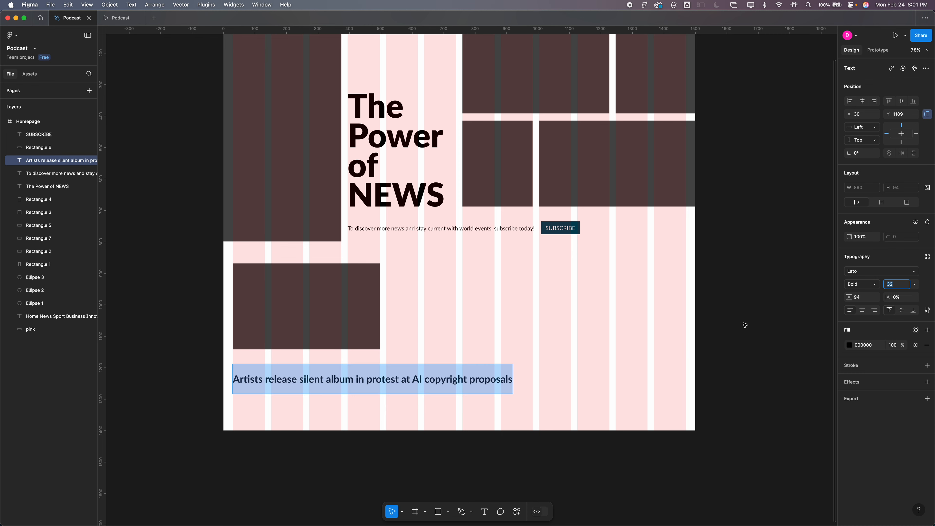
text(28)
key(Return)
key(Down)
key(Down)
key(Down)
key(Up)
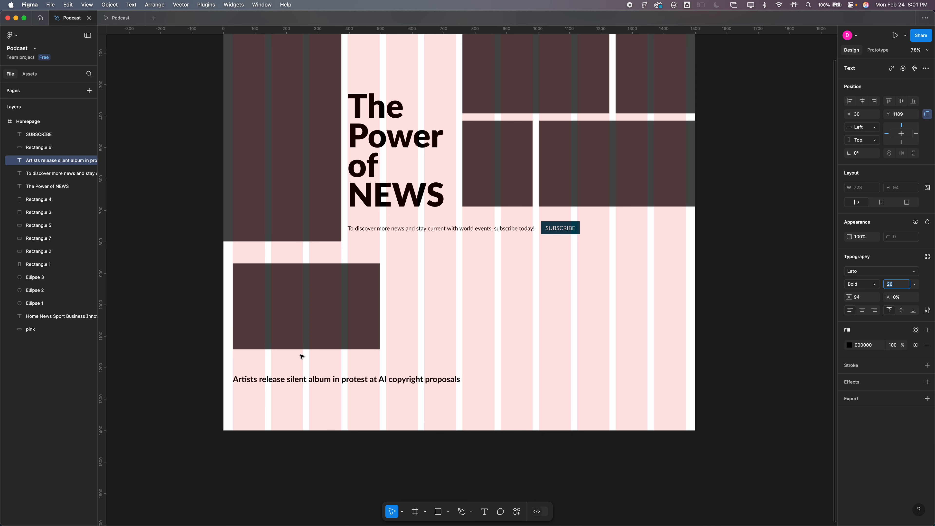
Break the headline into two lines after "in protest at" so it fits the tile's width.
double_click(375, 378)
click(378, 378)
key(Return)
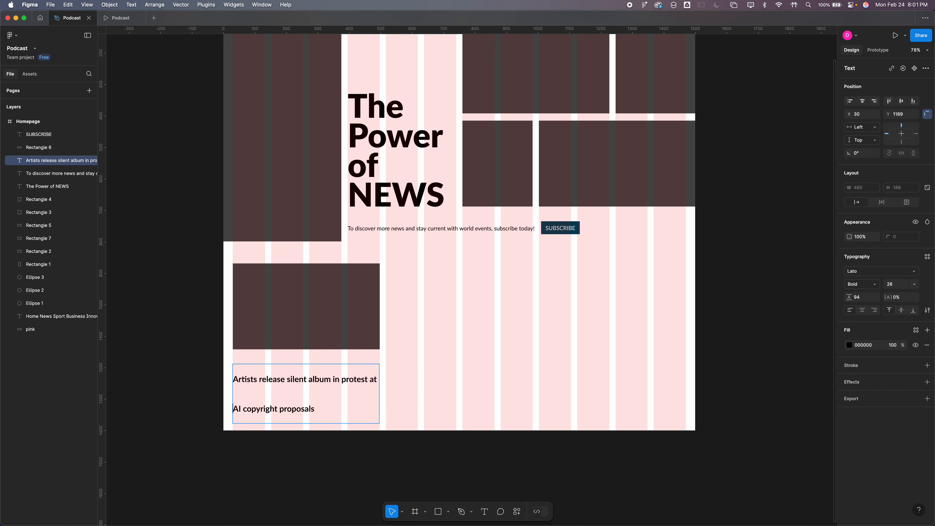
Set the line height of the two-line headline to 34.
key(super+a)
key(super+c)
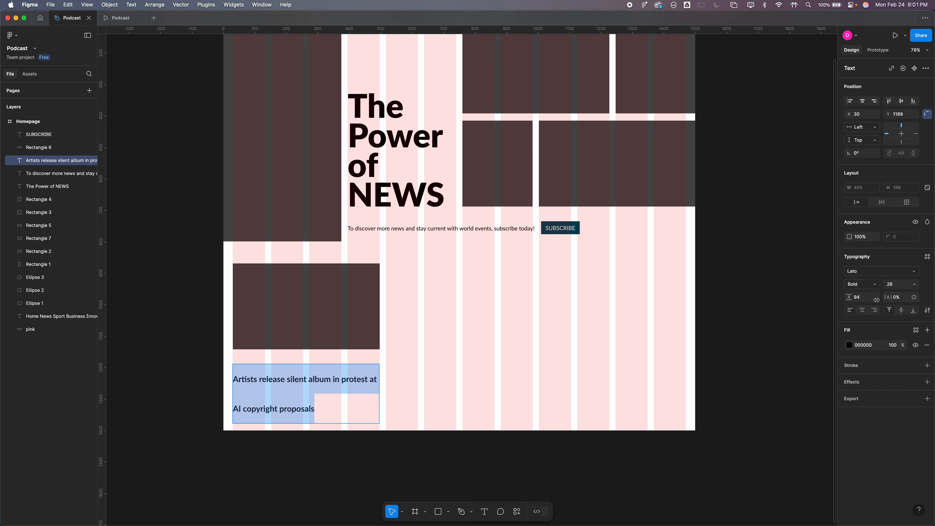
click(863, 299)
text(34)
key(Return)
key(shift+Down)
key(shift+Up)
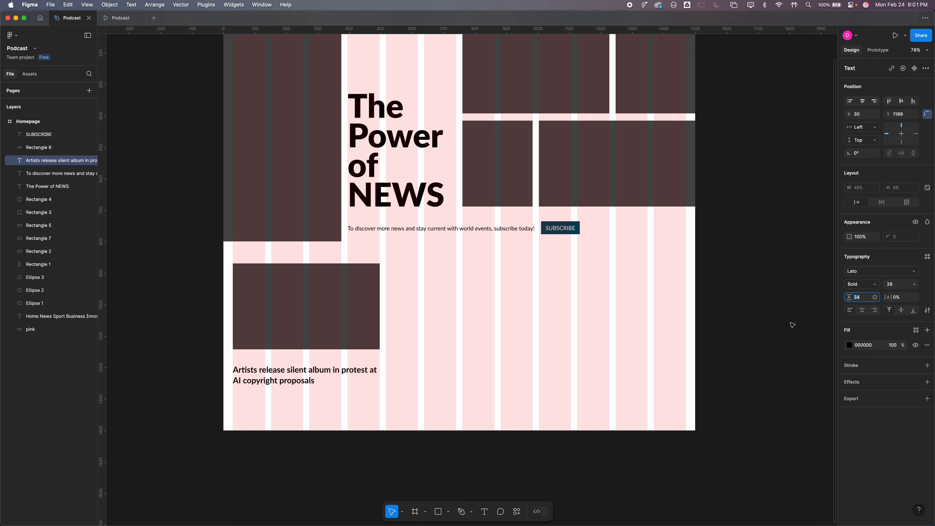
Move the two-line headline up so it sits just beneath the lower tile.
click(348, 359)
drag(347, 372, 348, 363)
click(575, 352)
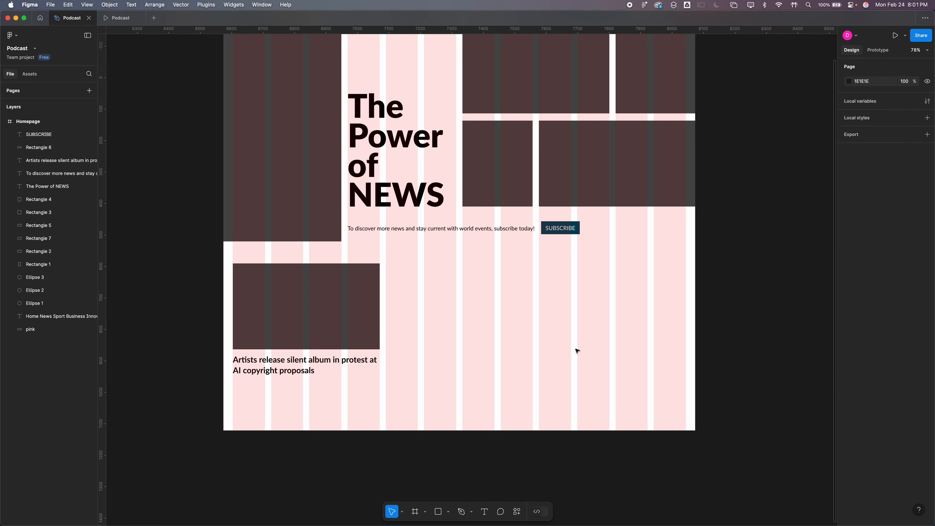
Recolor the hero tagline beside SUBSCRIBE to gray 5D5D5D at 46.67% opacity.
click(480, 225)
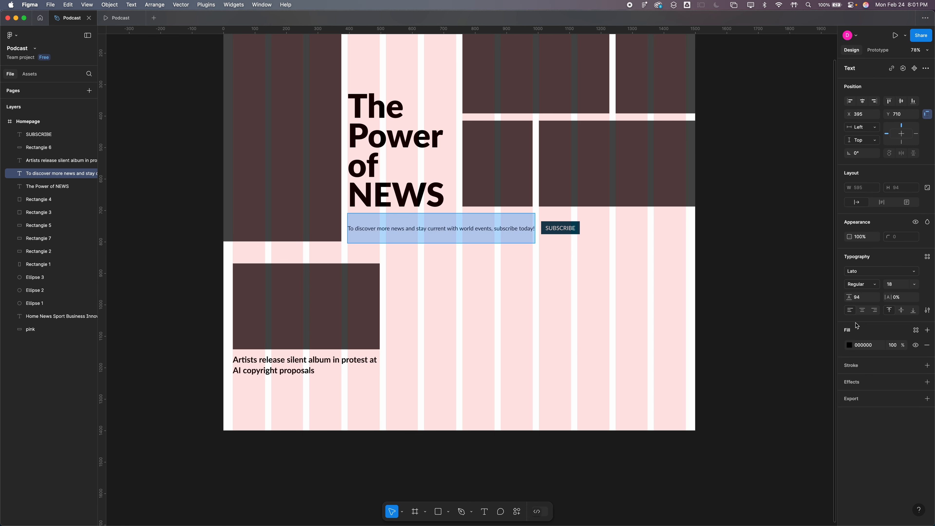
click(863, 346)
text(77777777)
key(Tab)
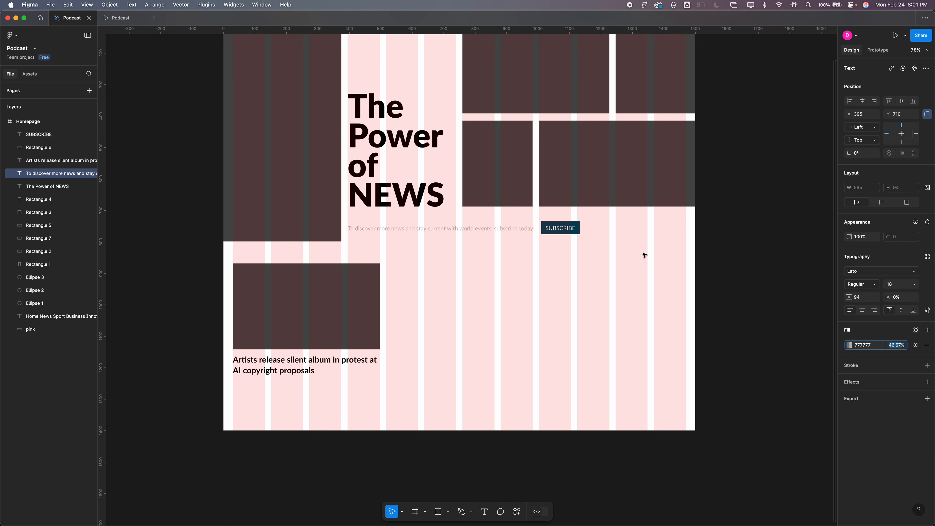
click(850, 345)
drag(740, 376, 739, 386)
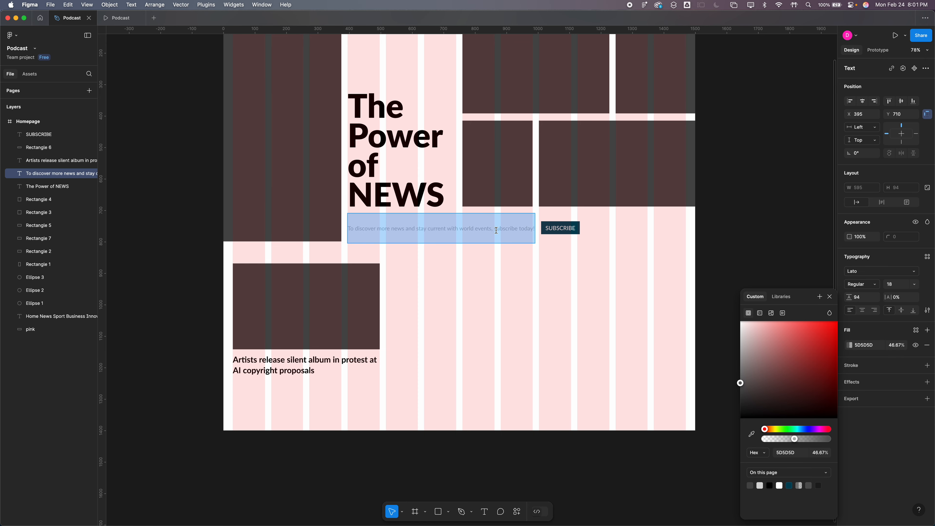
click(866, 345)
text(5d5d)
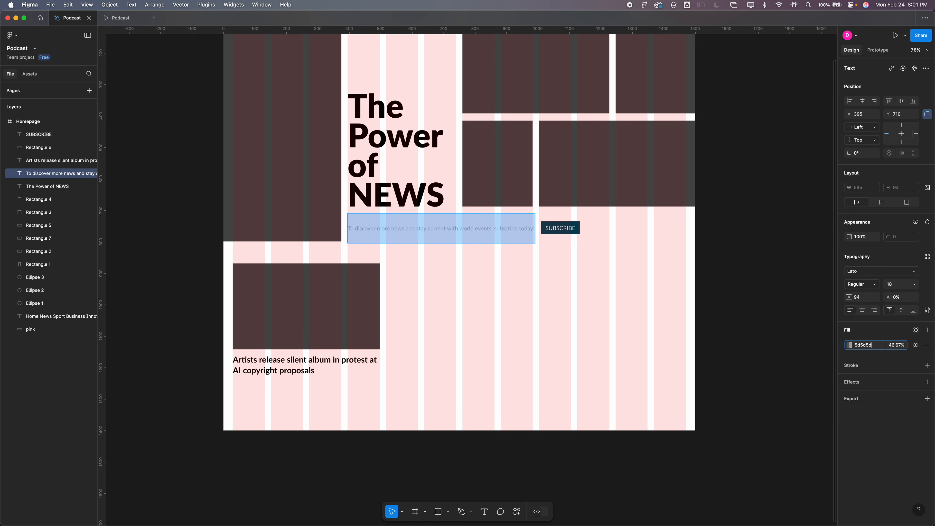
key(Return)
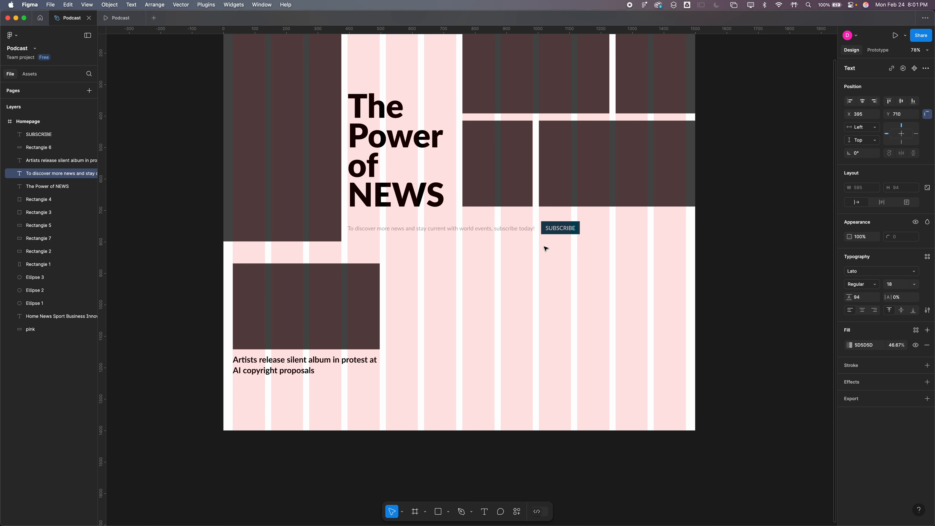
key(Escape)
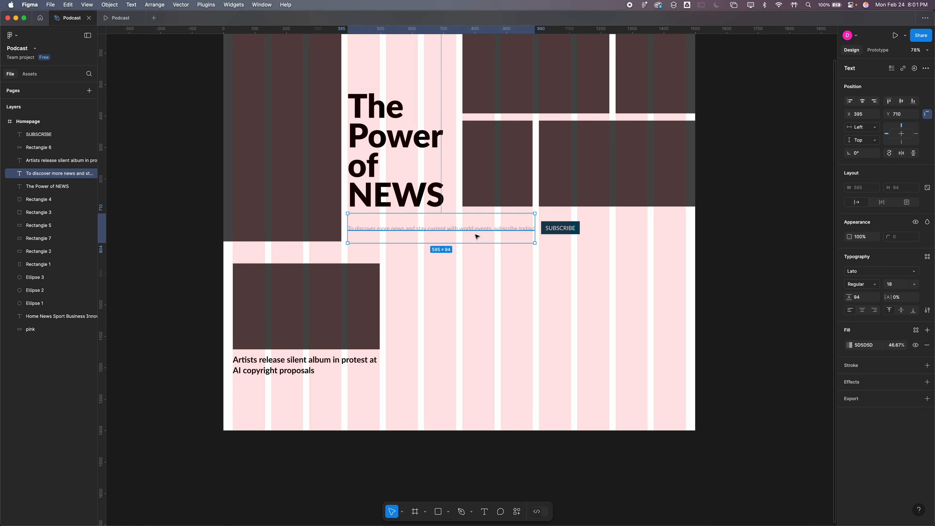
key(super+v)
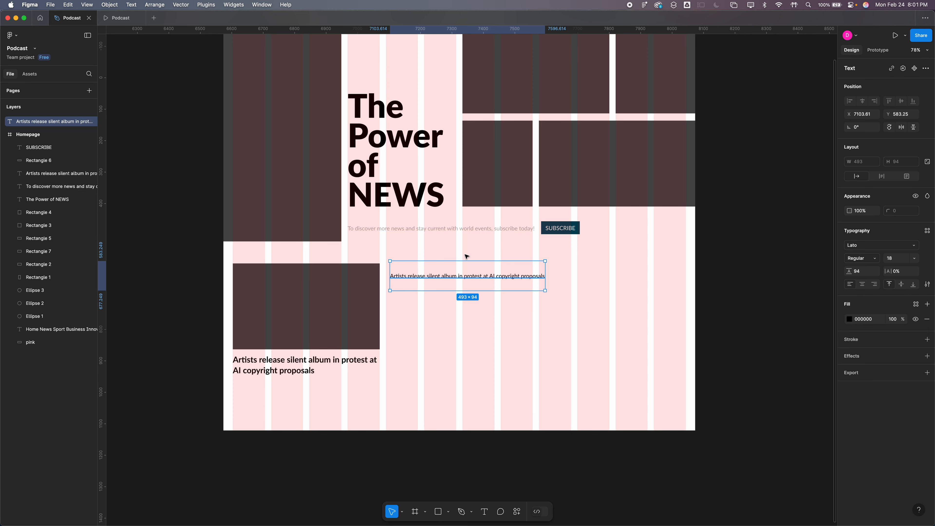
key(super+z)
key(super+c)
key(super+v)
drag(467, 236, 355, 386)
key(Delete)
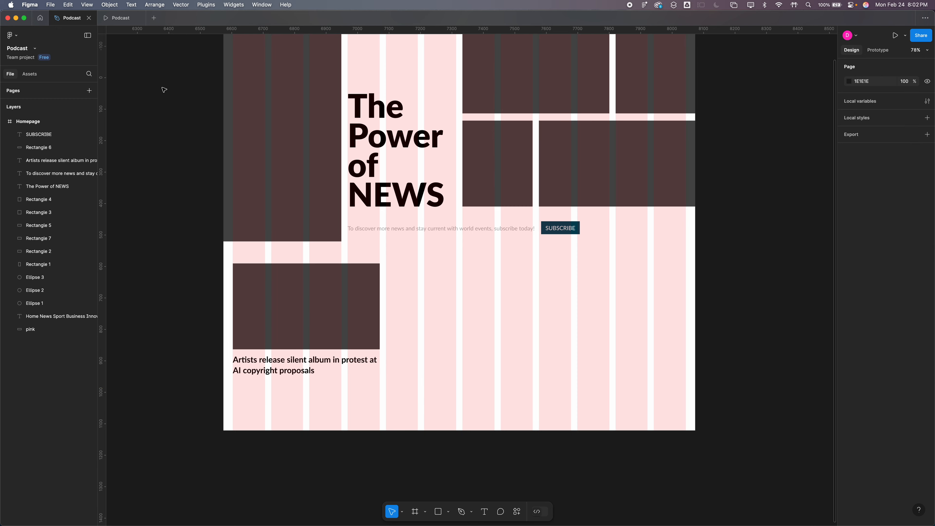
Extend the Homepage frame downward to a height of about 1597.
click(485, 512)
scroll(218, 152, down, 5)
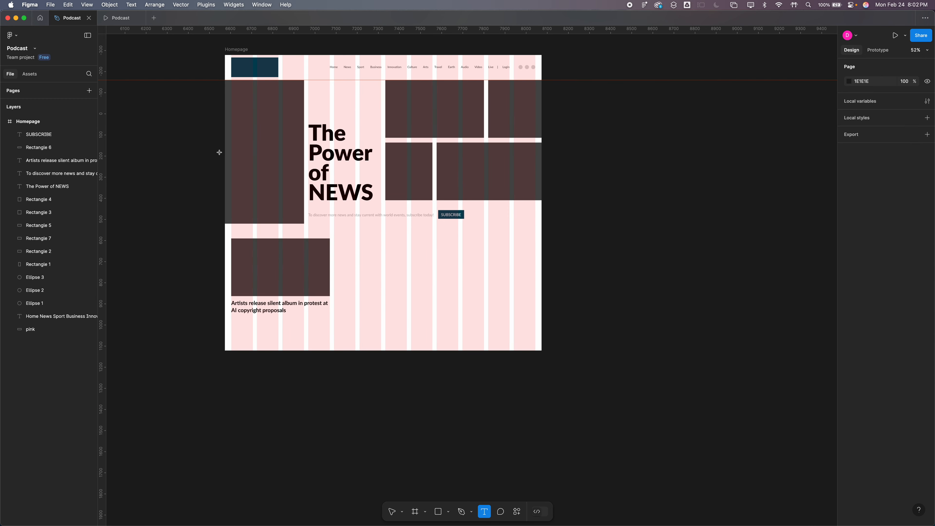
click(230, 50)
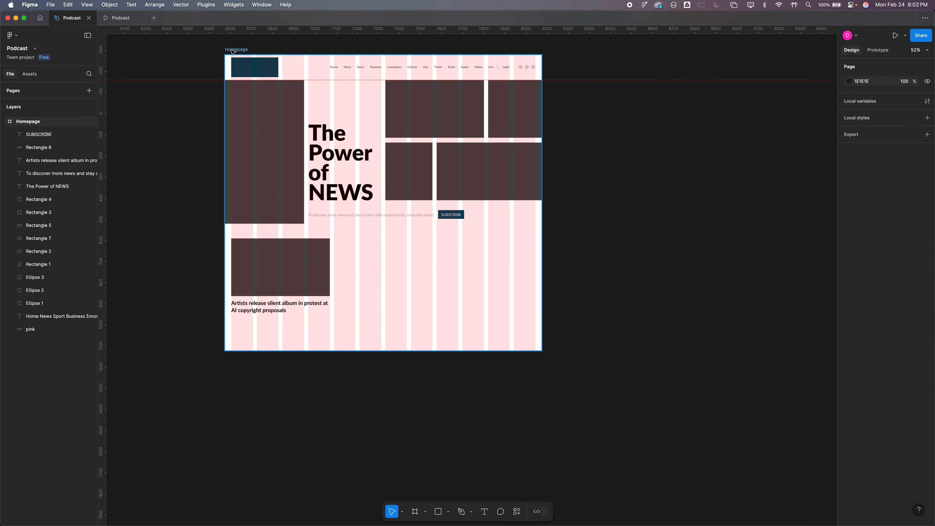
drag(409, 353, 408, 392)
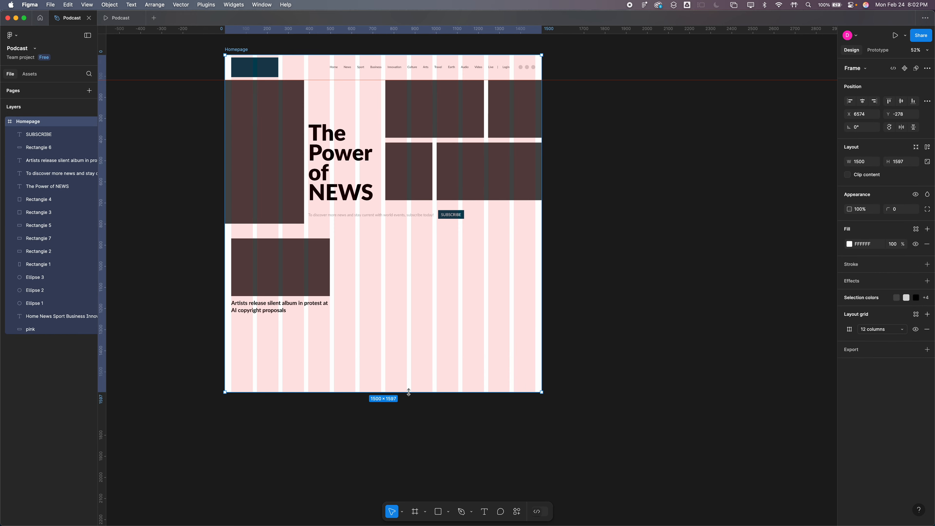
Draw a text box of about 467 × 229 below the two-line headline and fill it with the copied "More than 1,000 musicians" paragraph.
click(485, 512)
drag(232, 317, 330, 365)
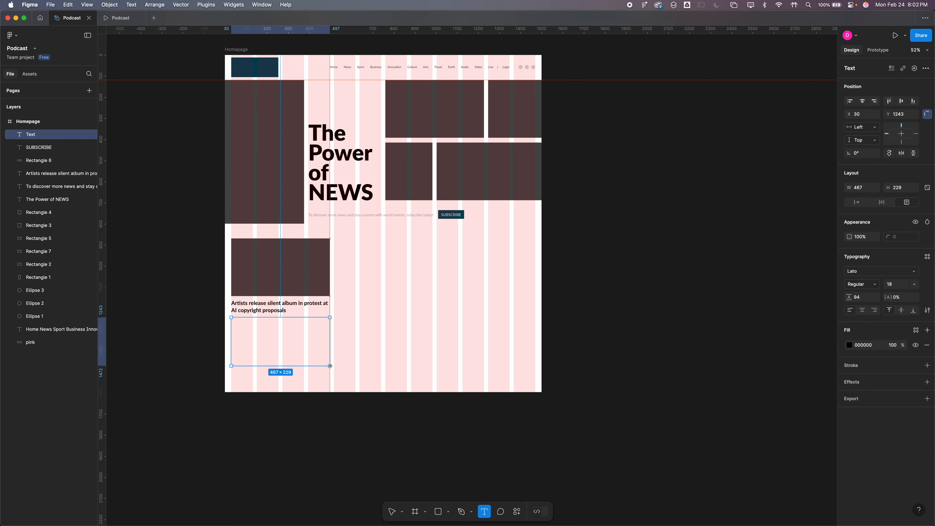
key(super+a)
key(BackSpace)
text(asdasdasd)
key(super+a)
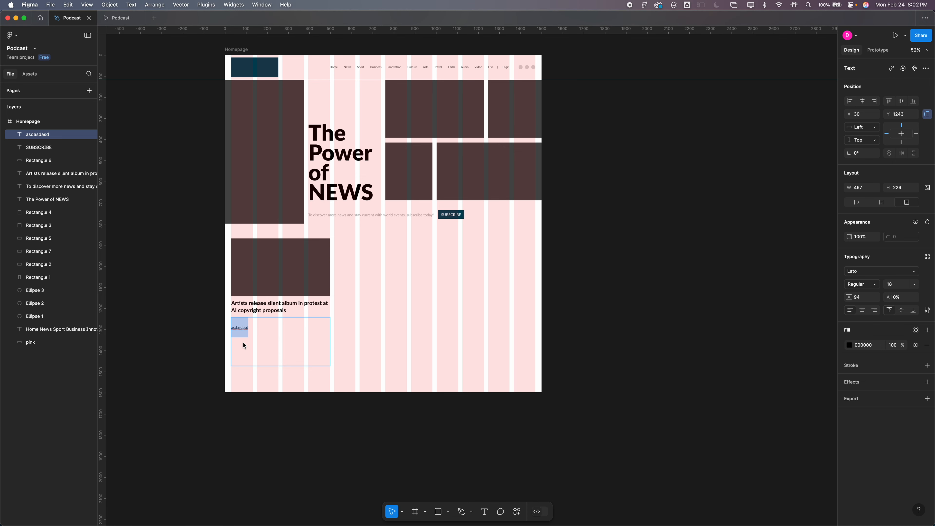
key(super+v)
Reduce the line height of the whole article paragraph to 25.
key(super+a)
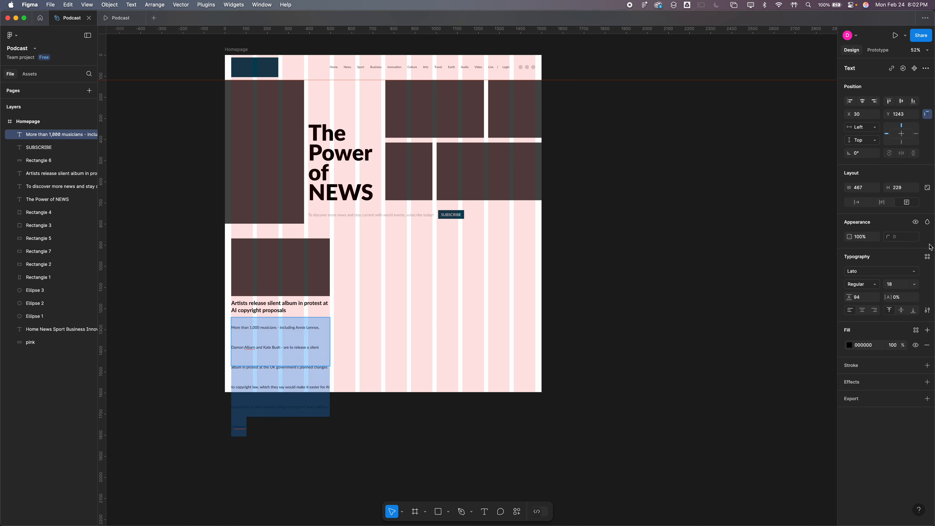
click(869, 300)
key(shift+Down)
key(shift+Down)
key(shift+Down)
key(shift+Down)
key(shift+Down)
key(shift+Down)
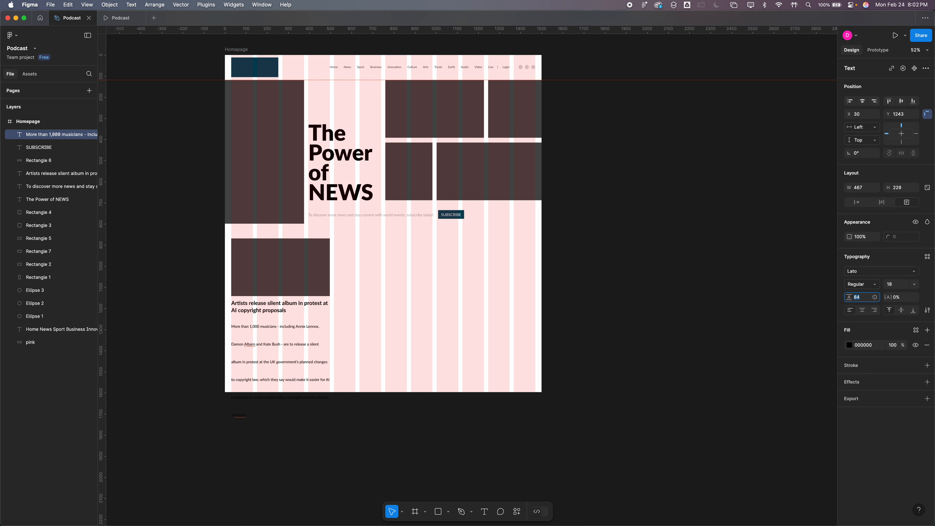
key(Down)
key(Down)
key(Down)
key(Down)
key(Down)
key(Down)
key(Down)
key(Down)
key(Down)
key(Down)
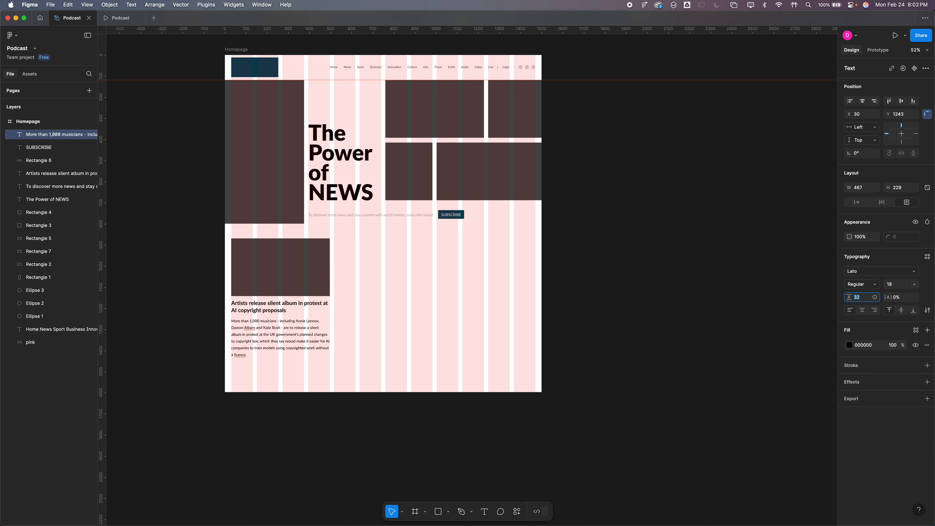
key(Up)
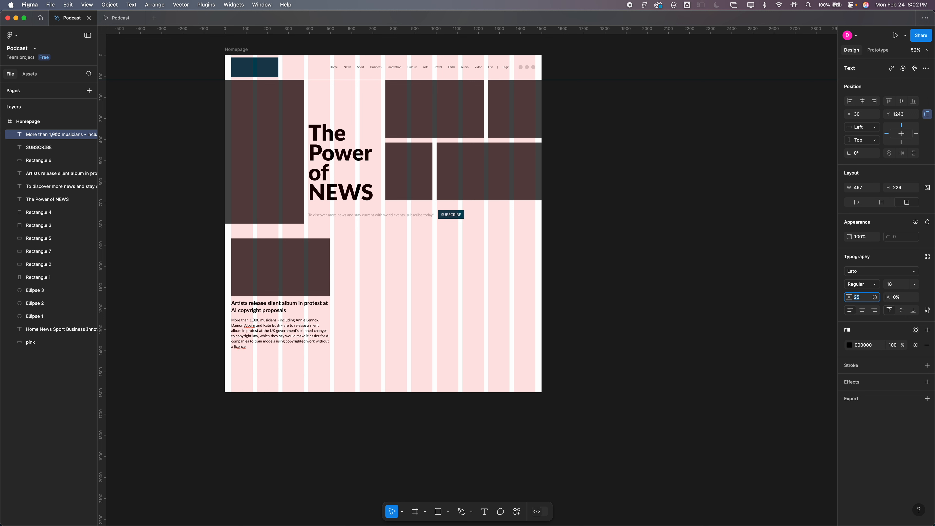
key(Return)
Move the article paragraph down to Y 1290, leaving a gap below the headline.
scroll(238, 360, up, 5)
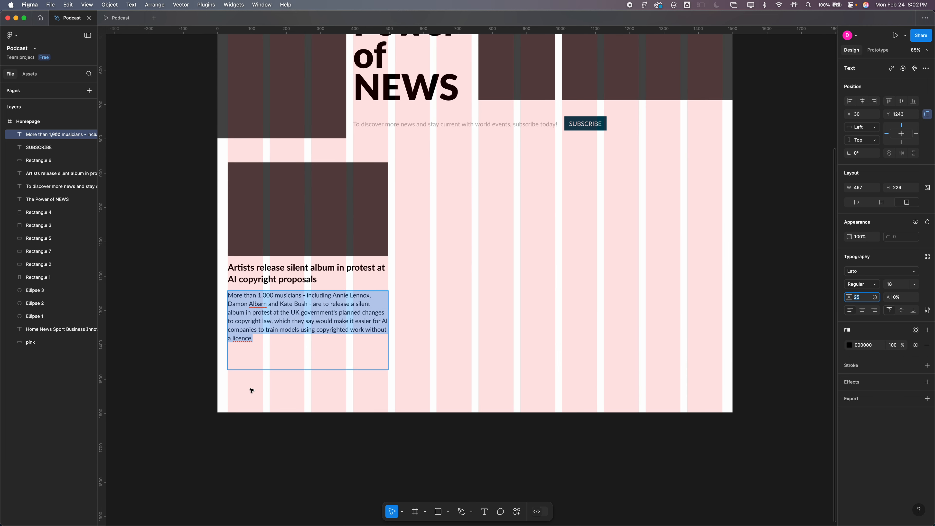
key(Escape)
drag(260, 308, 260, 322)
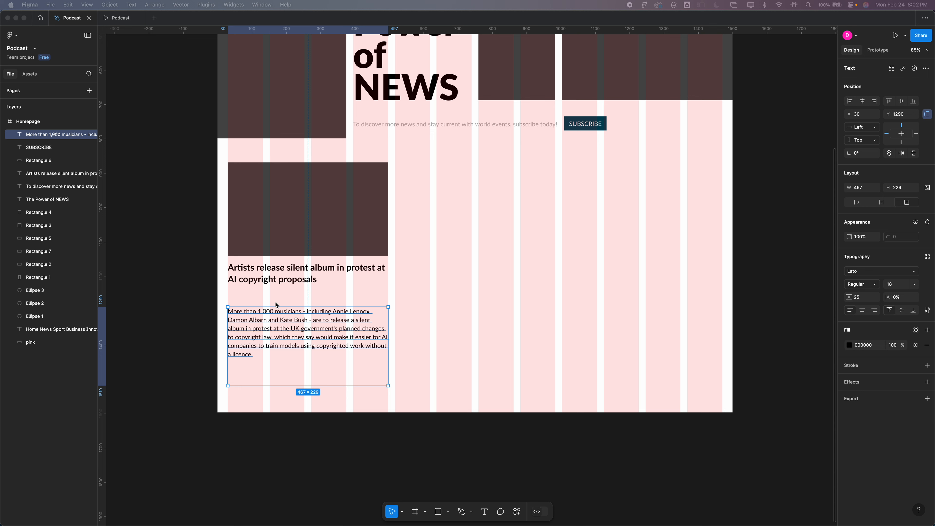
Duplicate the article paragraph with its text at font size 14 and place that copy to the right of the original.
key(super+d)
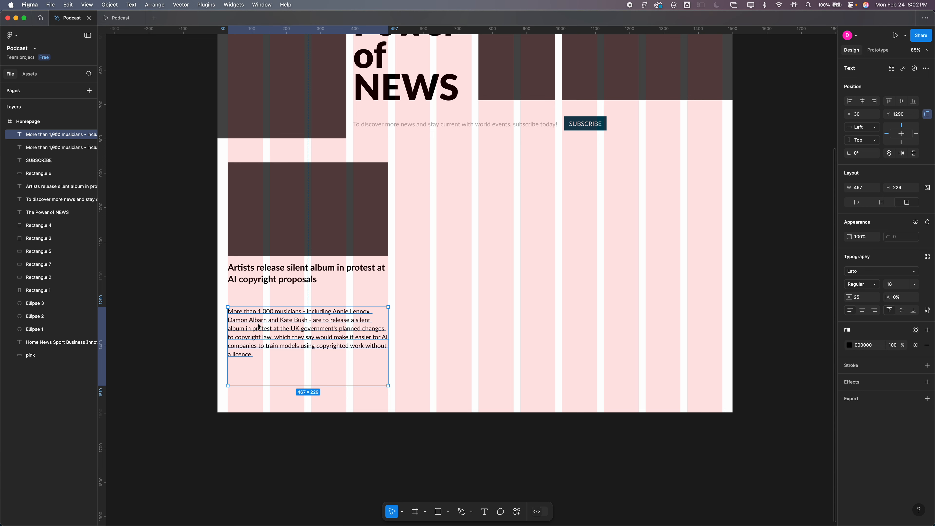
double_click(362, 319)
click(896, 284)
text(14)
key(Return)
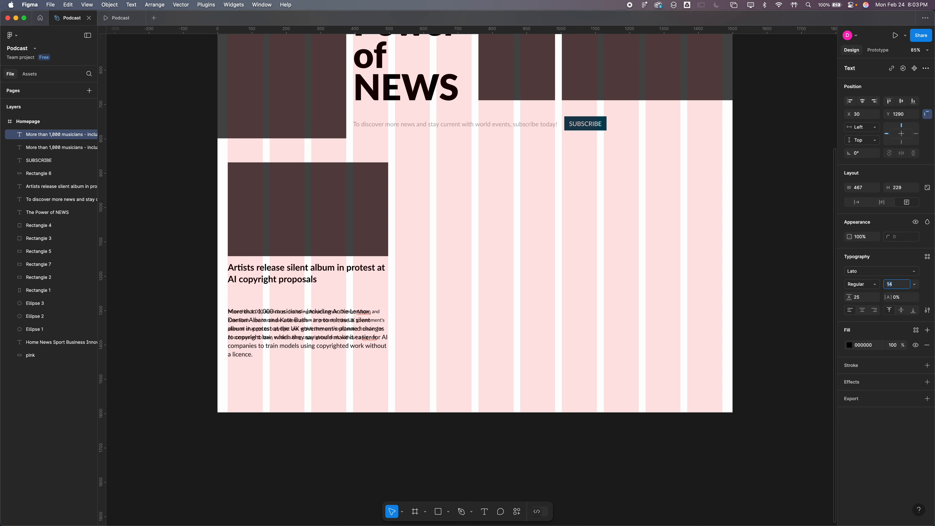
click(450, 248)
drag(319, 340, 515, 339)
Reduce the font size of the original paragraph under the headline to 13.
double_click(318, 342)
click(894, 288)
key(Down)
key(Down)
key(Down)
key(Down)
key(Down)
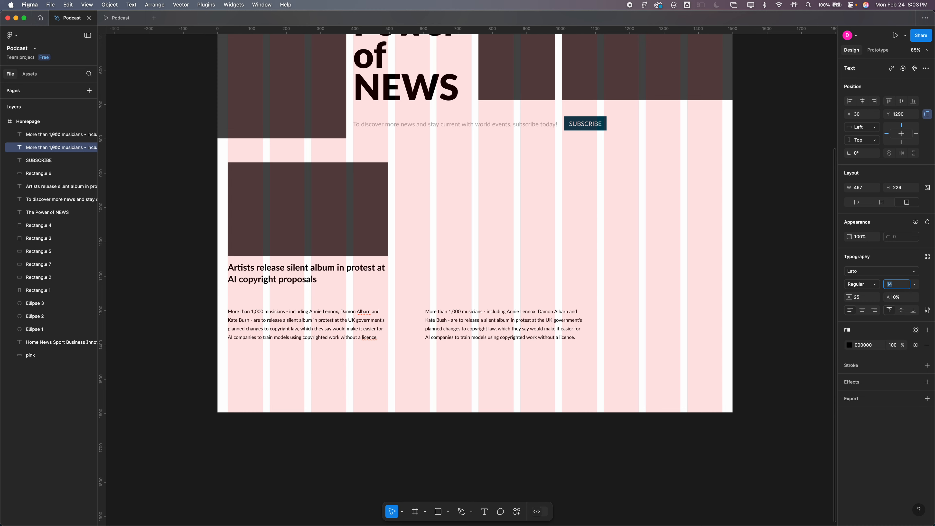
Open a preview of the Homepage frame.
scroll(734, 189, down, 10)
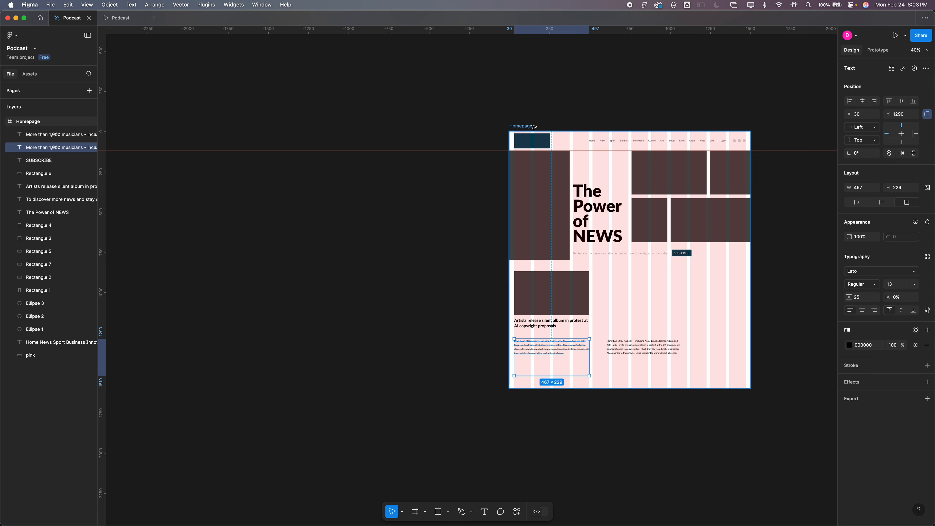
click(530, 126)
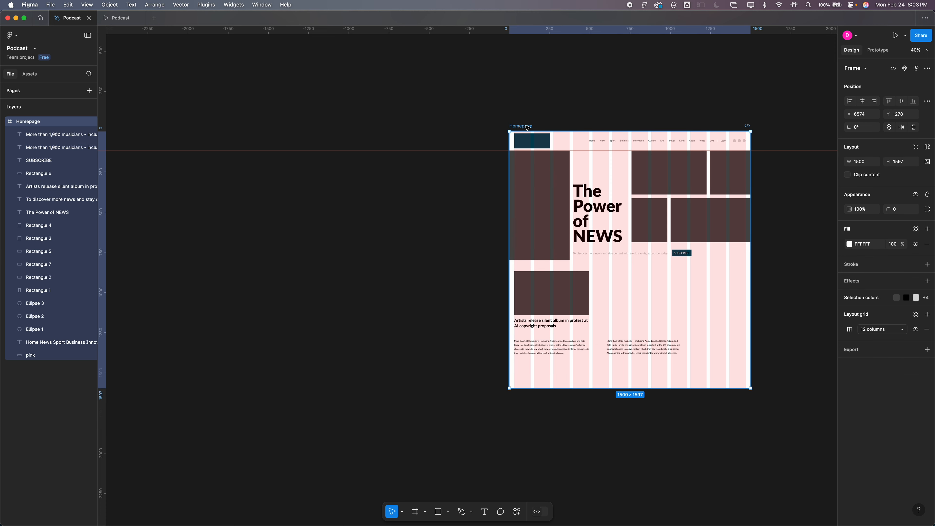
click(906, 37)
click(876, 67)
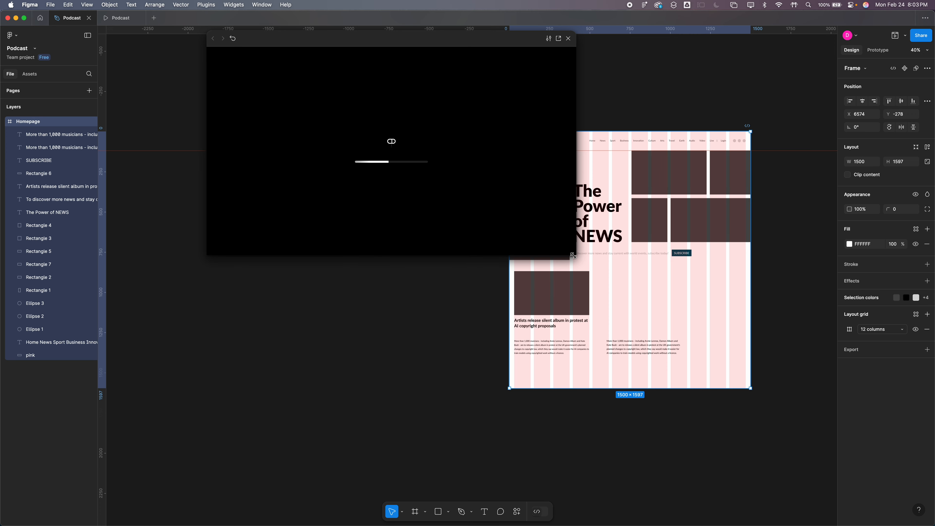
Enlarge the Homepage preview and compare the text sizes of the two article paragraphs.
drag(576, 255, 867, 472)
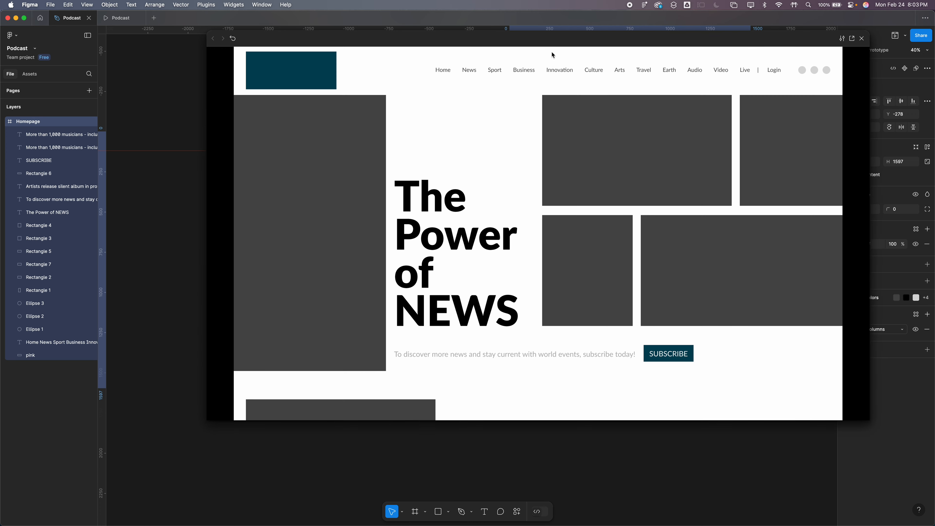
scroll(531, 224, down, 7)
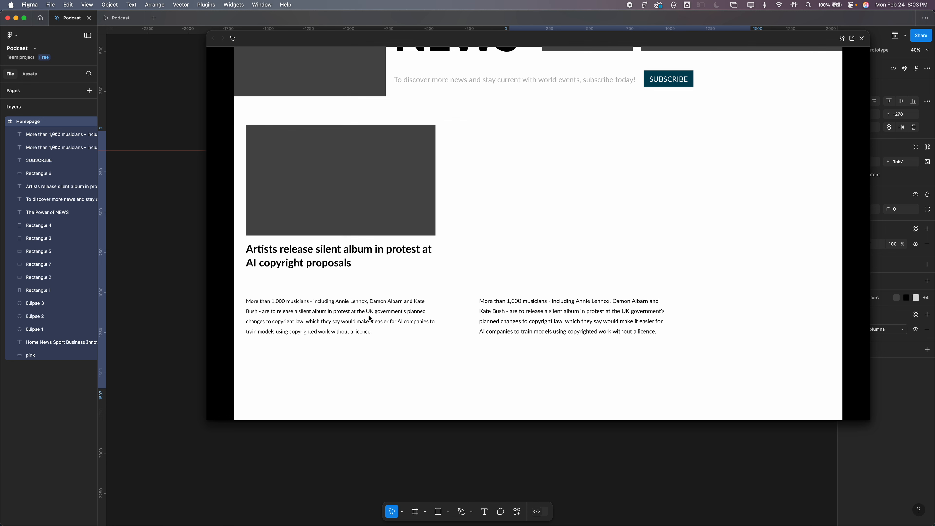
scroll(369, 316, up, 7)
Leave the preview and reopen the Podcast design file from the team project.
key(super+w)
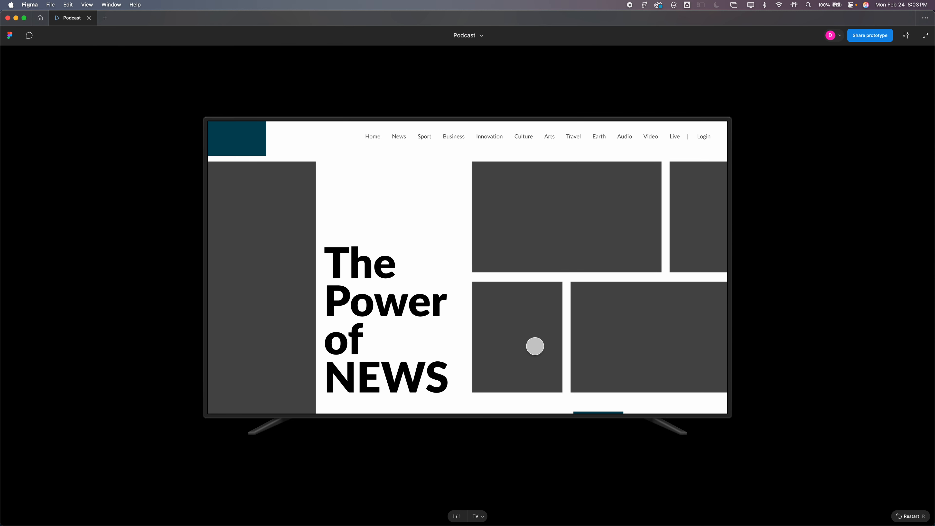
scroll(535, 347, down, 4)
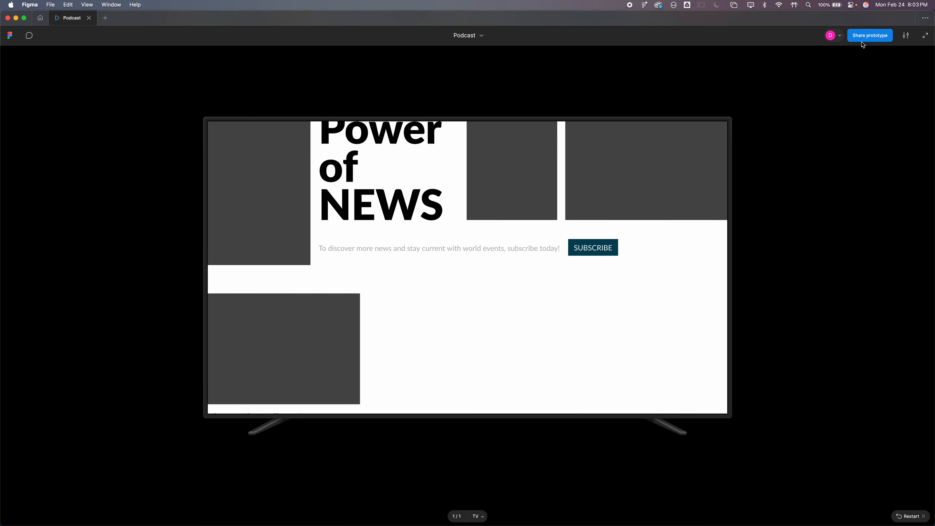
mouse_move(134, 23)
mouse_down()
mouse_move(136, 172)
mouse_move(143, 16)
mouse_up()
click(926, 18)
click(926, 18)
click(926, 18)
click(40, 18)
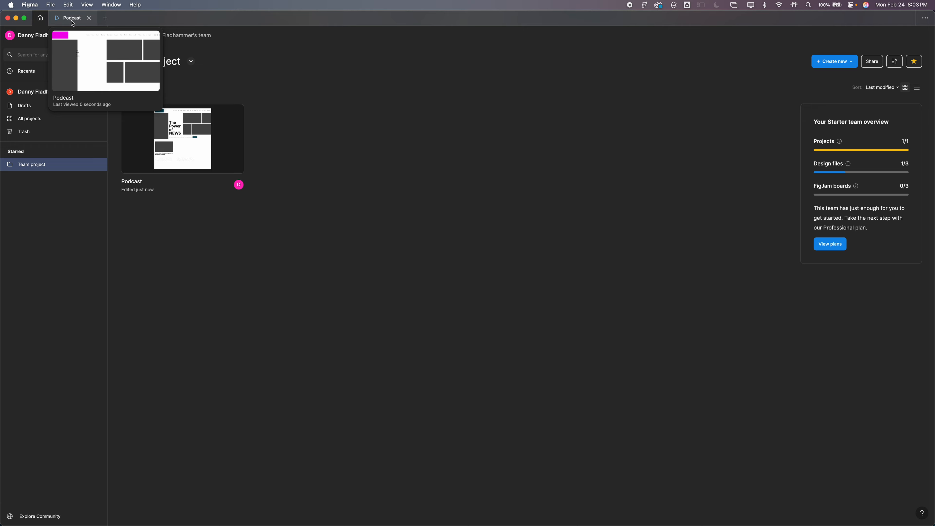
click(177, 135)
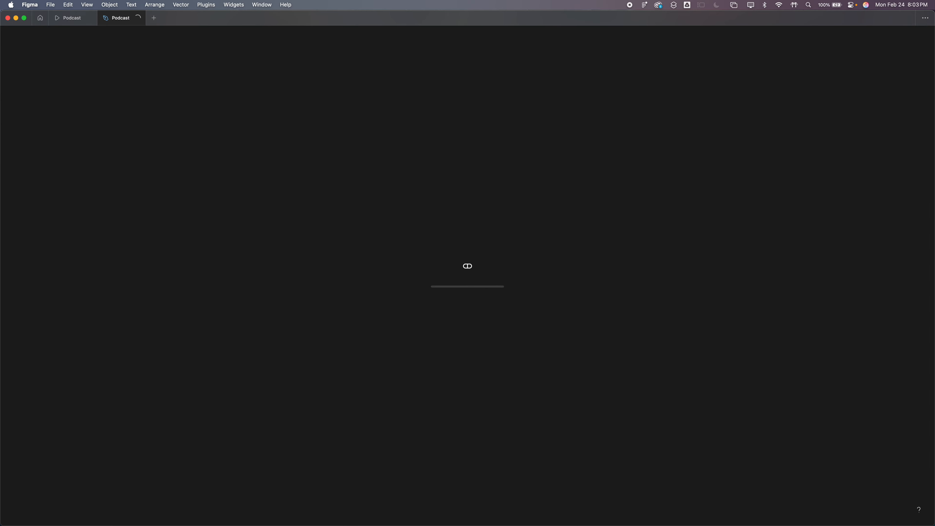
Set the line height of the paragraph under the headline to 19 and move the paragraph up to Y 1255.
scroll(368, 316, down, 5)
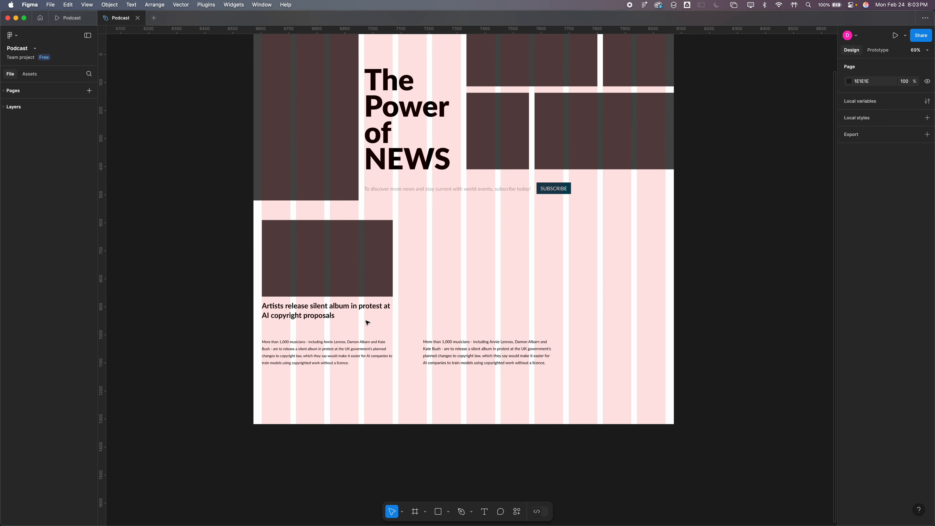
double_click(369, 350)
click(861, 298)
text(23)
key(Return)
key(Down)
key(Down)
key(Down)
key(Down)
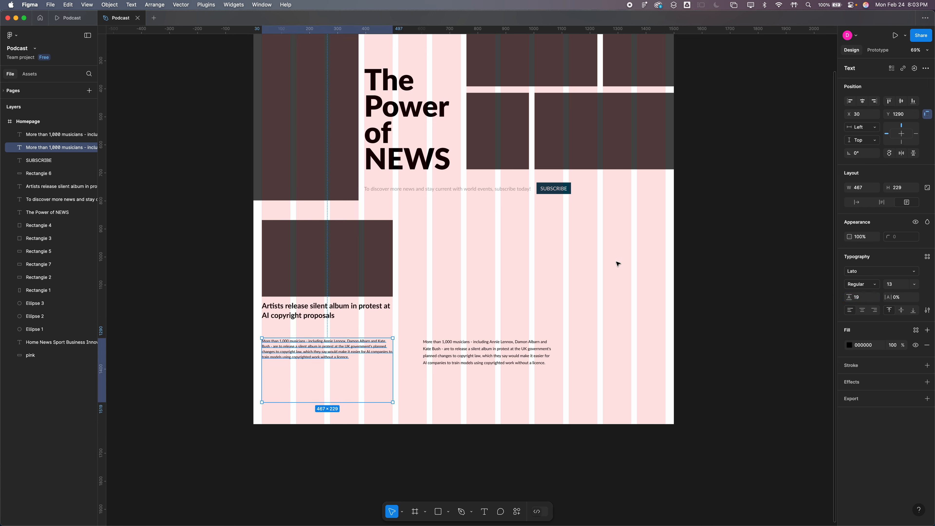
drag(354, 352, 354, 342)
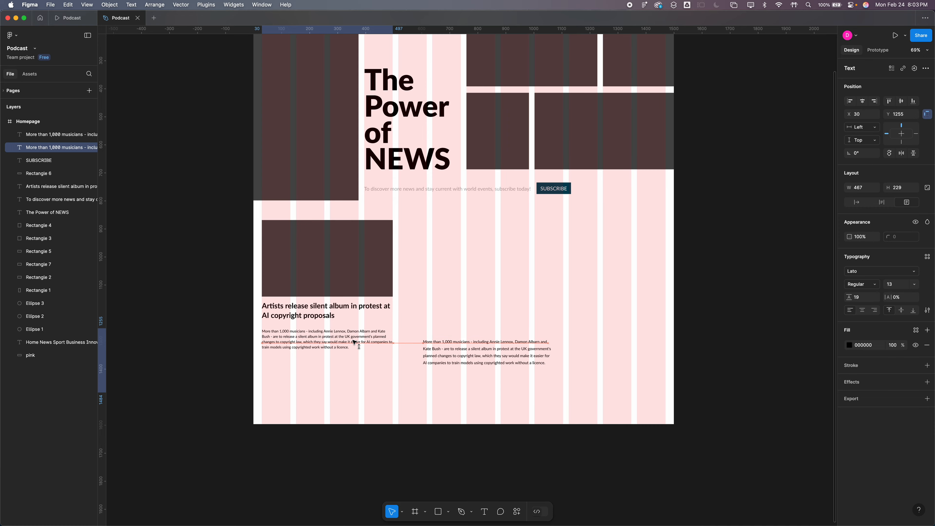
Change the text color of the paragraph under the headline to gray 777777.
scroll(291, 334, up, 5)
click(780, 363)
key(Return)
scroll(553, 332, right, 6)
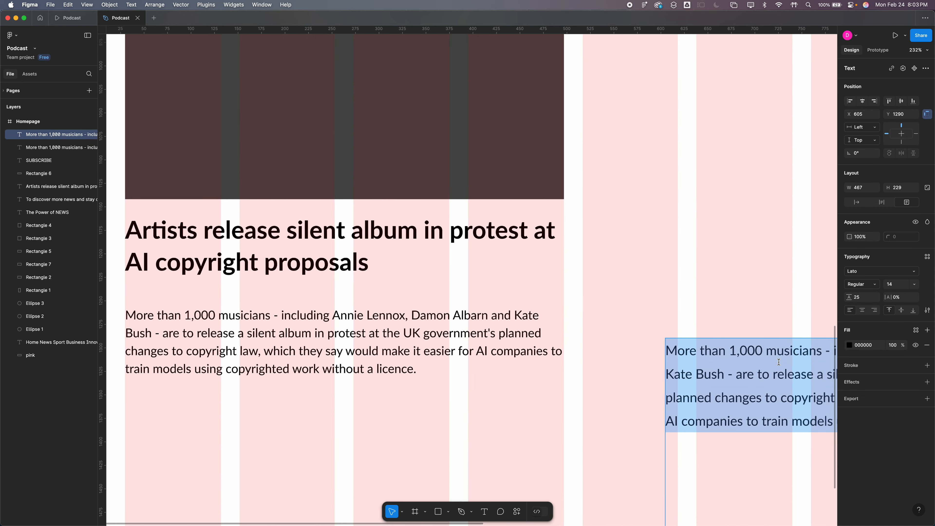
double_click(306, 310)
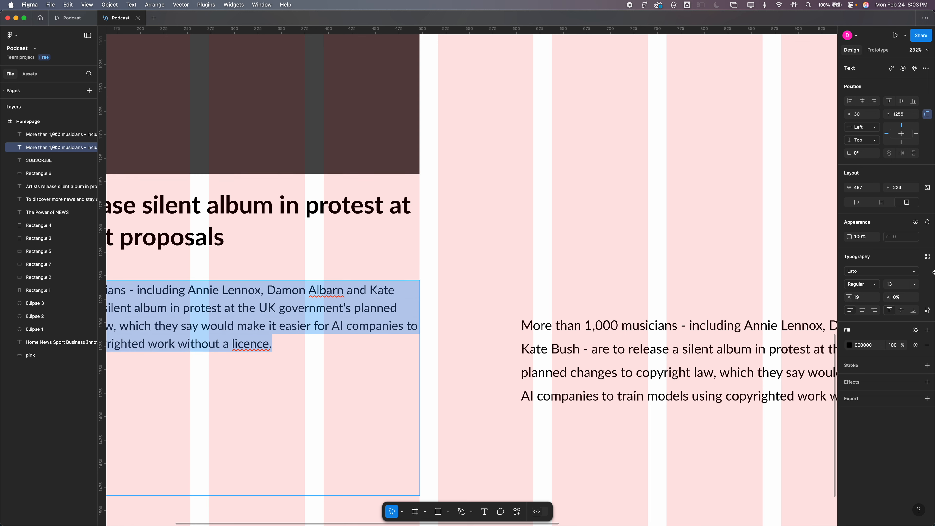
click(871, 345)
text(7)
key(Return)
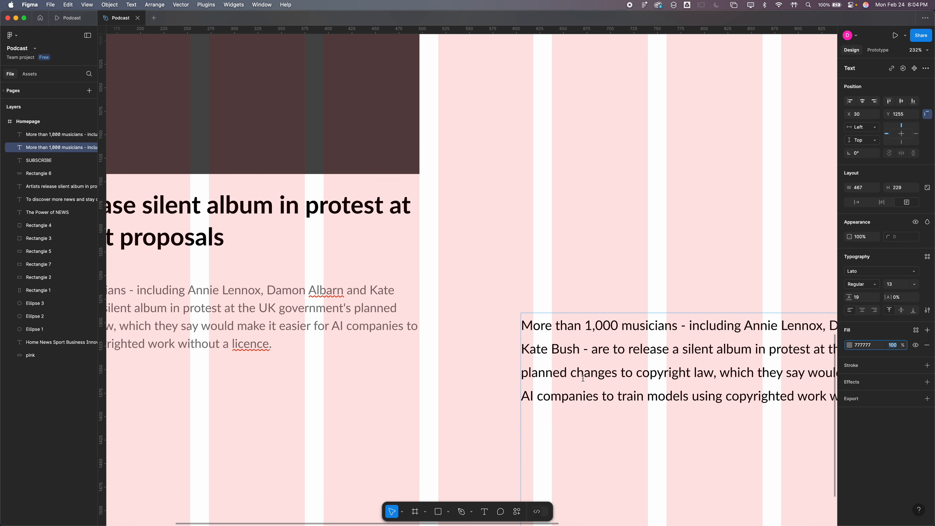
Reduce the font size of the duplicated paragraph beside the article card to 10.
click(594, 330)
key(super+a)
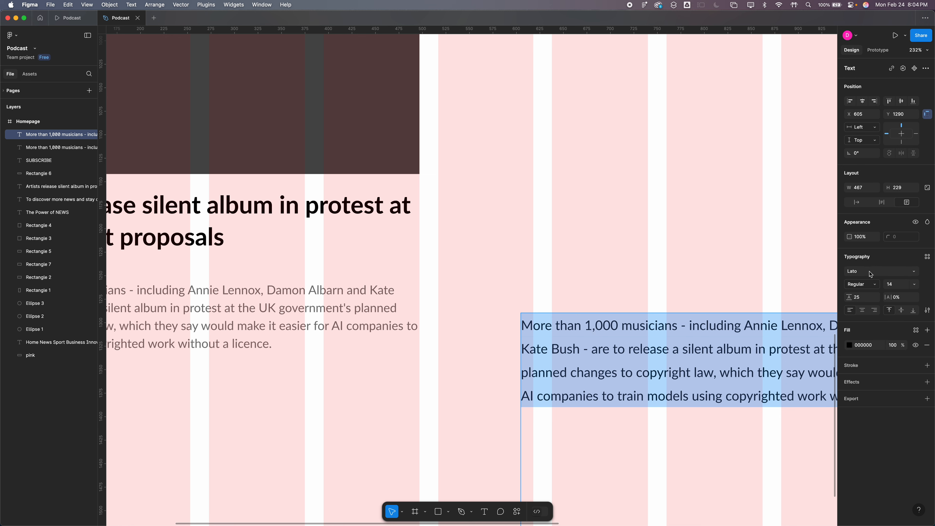
click(896, 285)
key(Down)
key(Down)
key(Down)
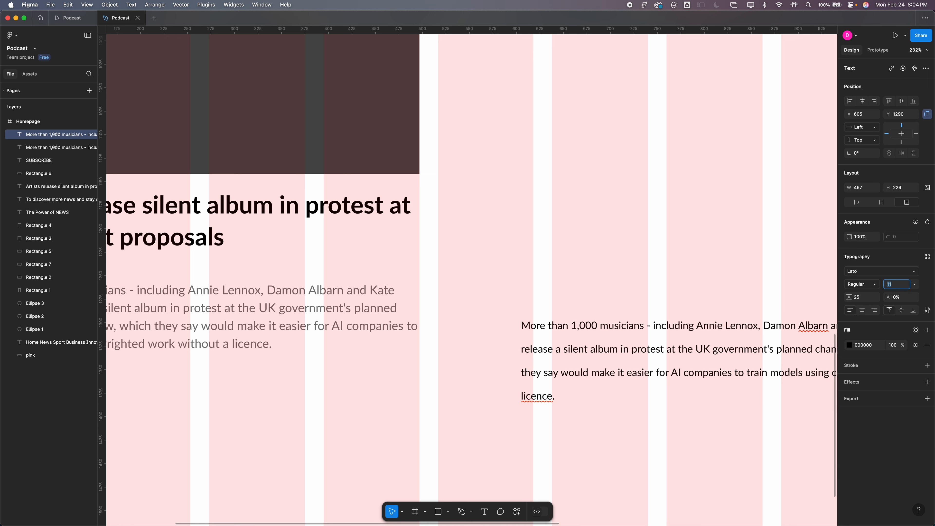
key(Down)
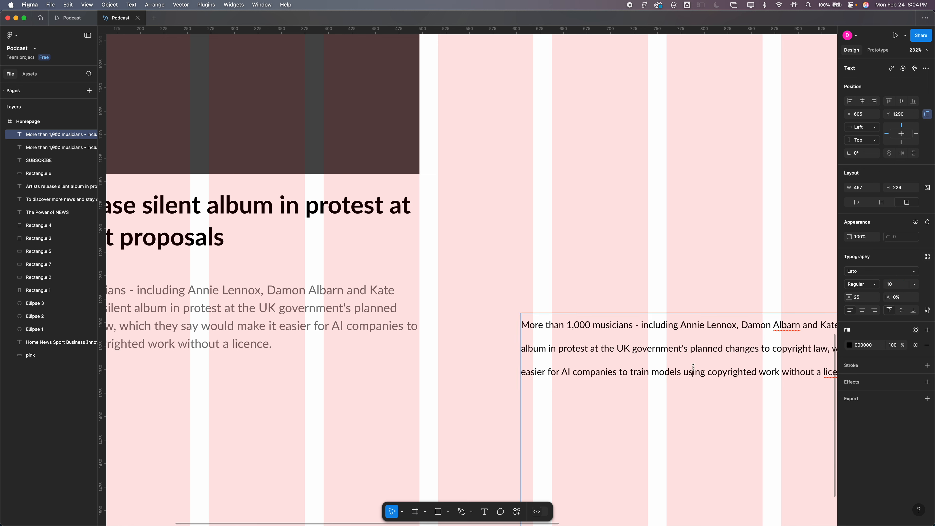
Replace the duplicated paragraph's text with a byline made of "By" and a placeholder author name.
double_click(693, 367)
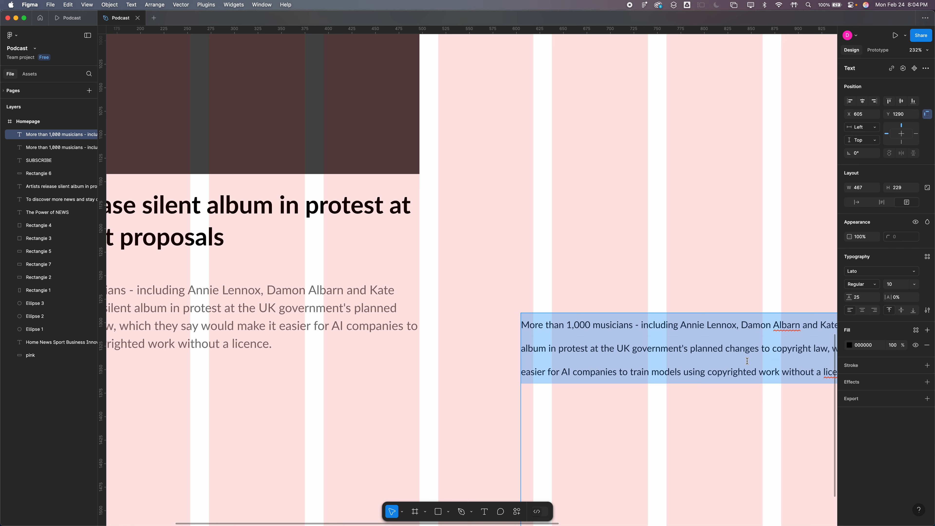
text(By)
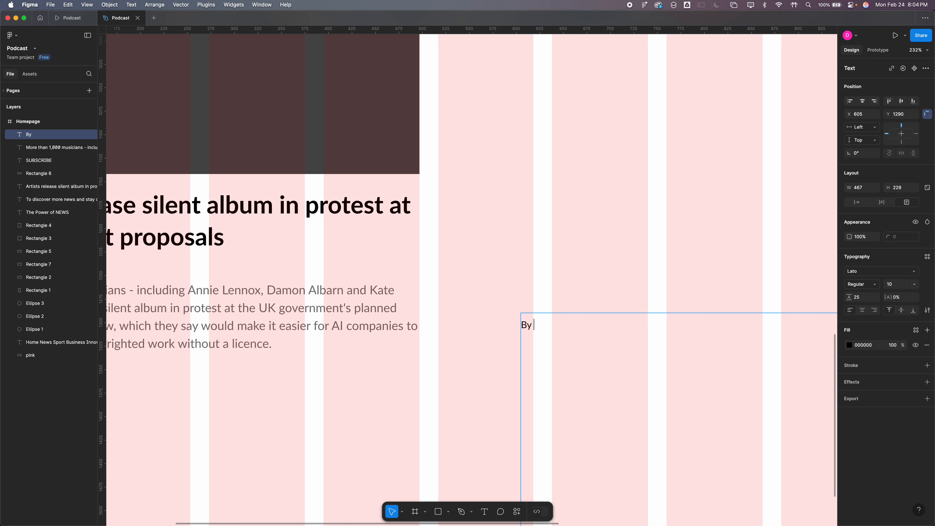
text(Doc Brown)
key(super+Tab)
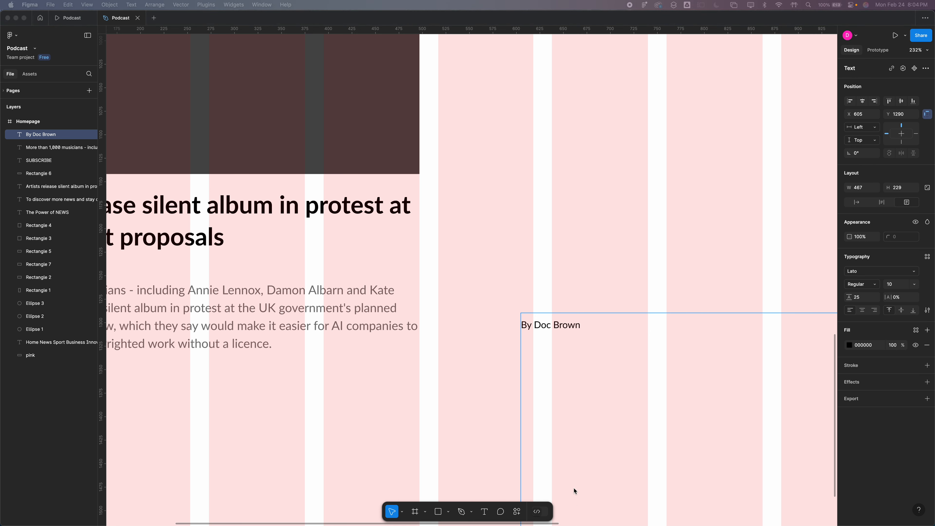
key(super+Tab)
Replace the placeholder name in the byline with the reporter's full name and add "| Culture Reporter" after it.
drag(581, 324, 535, 324)
text(Paul )
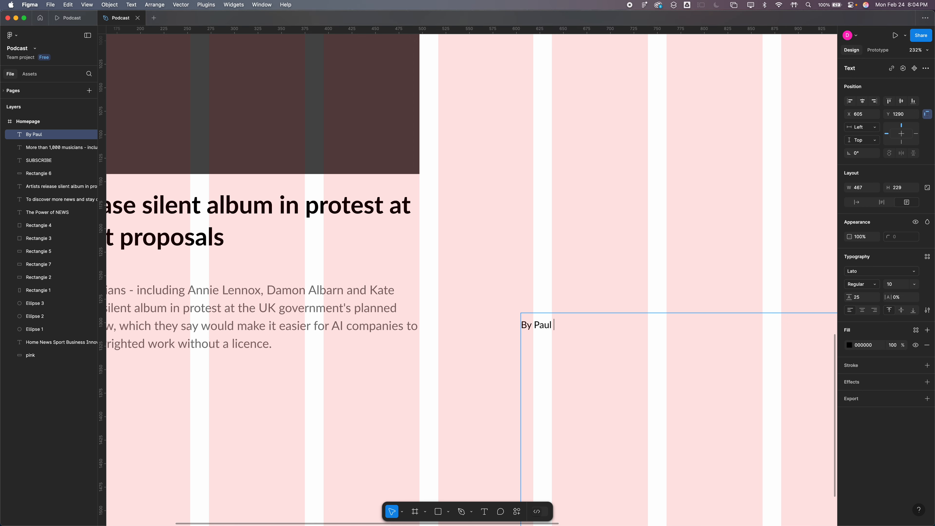
text(Glynn)
text( | Cutlur)
text(e)
key(BackSpace)
key(BackSpace)
key(BackSpace)
key(BackSpace)
key(BackSpace)
text(lr)
key(BackSpace)
text(ture Reporter)
key(BackSpace)
text(r)
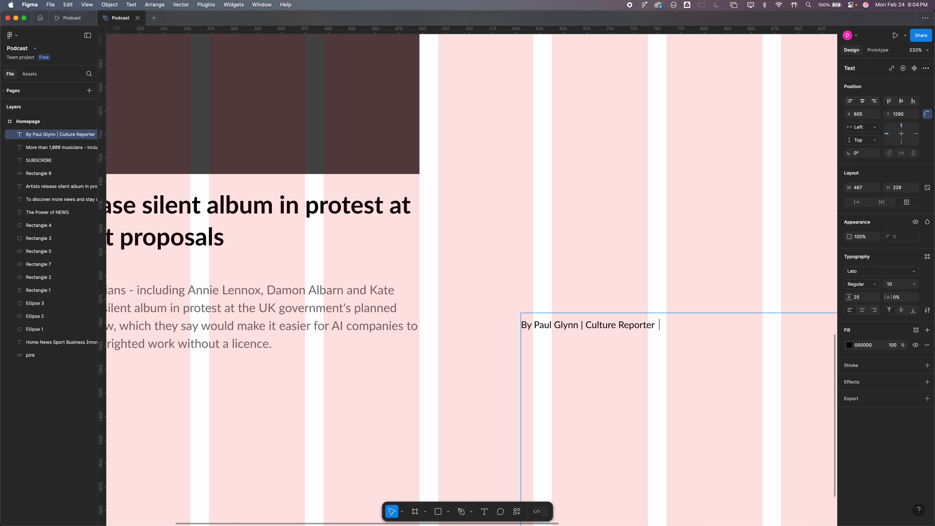
Append a spaced hyphen and "3 Hours Ago" to the end of the byline.
text(   -   # Hours)
key(BackSpace)
key(BackSpace)
key(BackSpace)
key(BackSpace)
key(BackSpace)
key(BackSpace)
text(3 Hours )
text(Agao)
key(BackSpace)
key(BackSpace)
text(o)
Color the "3 Hours Ago" part of the byline purple, 8304CD.
drag(726, 327, 675, 325)
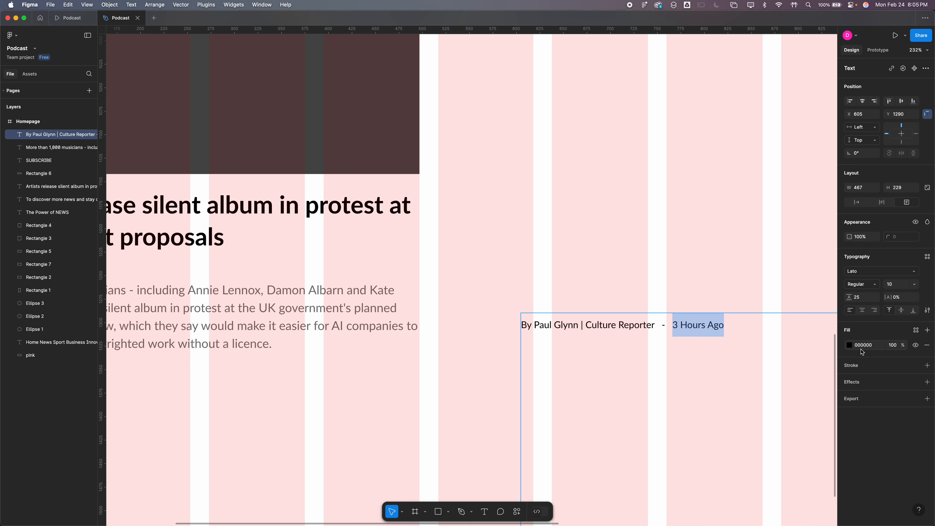
click(851, 345)
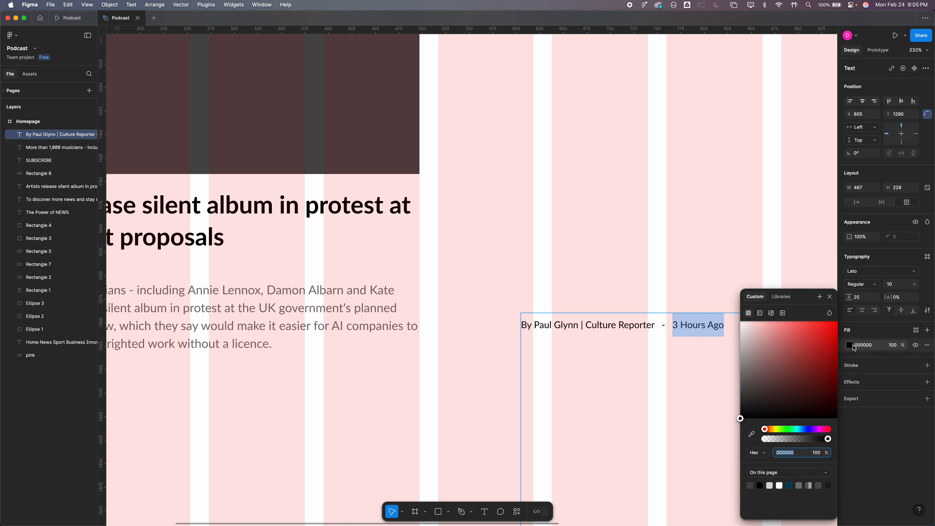
click(803, 430)
drag(816, 378, 835, 340)
click(814, 429)
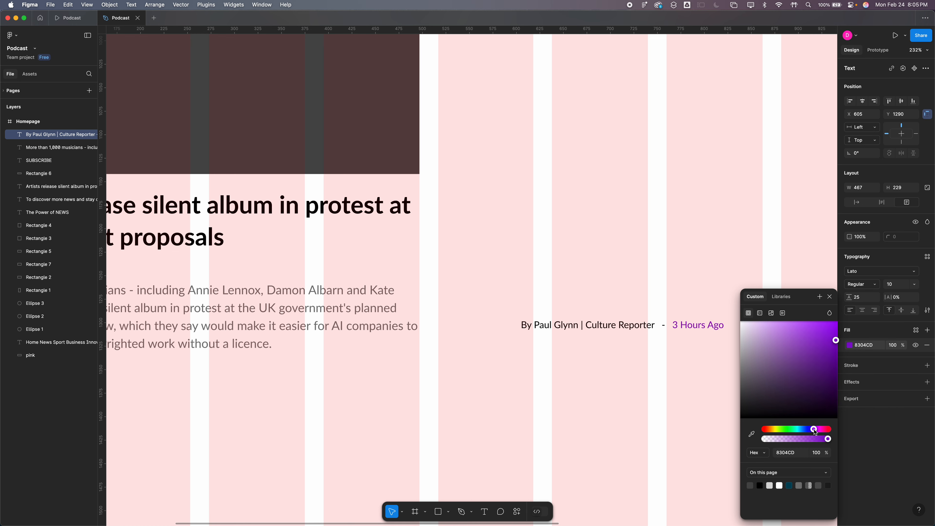
key(Escape)
Color the author and "Culture Reporter" part of the byline 004559, sampled from the SUBSCRIBE button.
scroll(641, 216, down, 3)
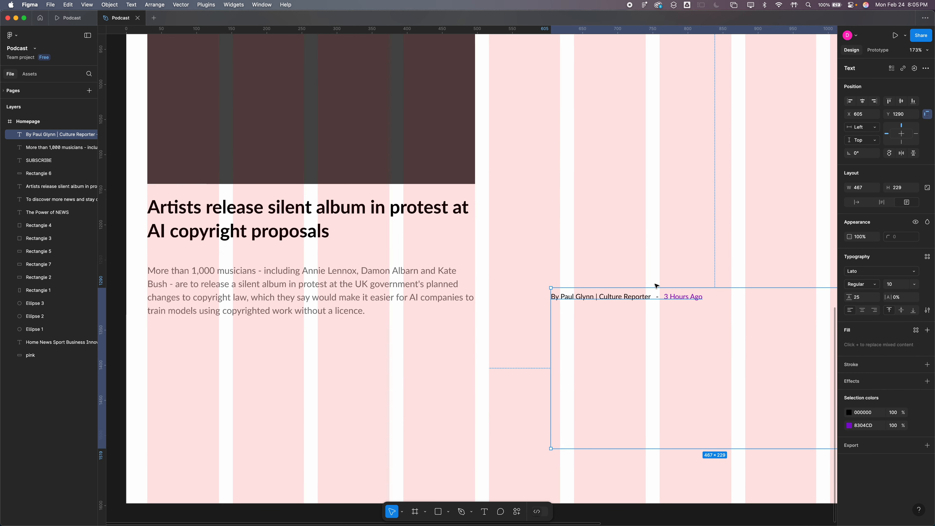
double_click(648, 298)
click(653, 298)
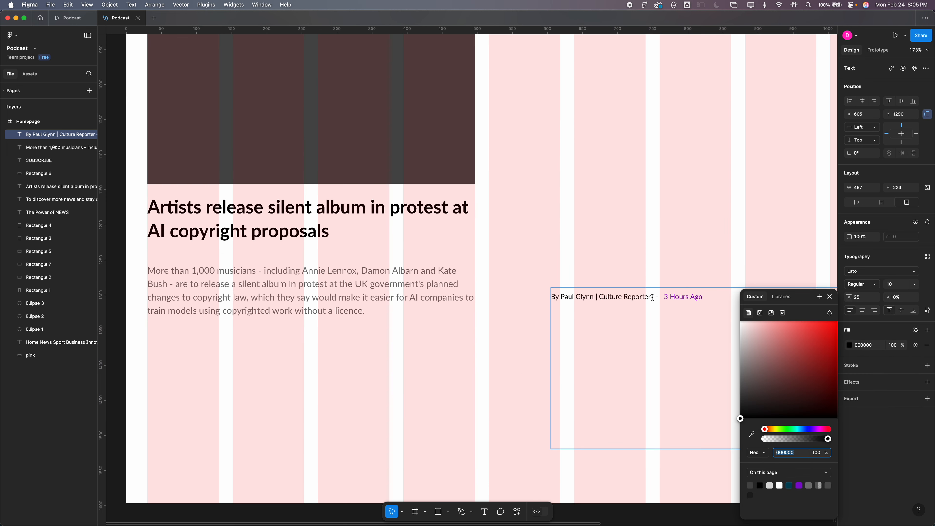
drag(653, 298, 539, 299)
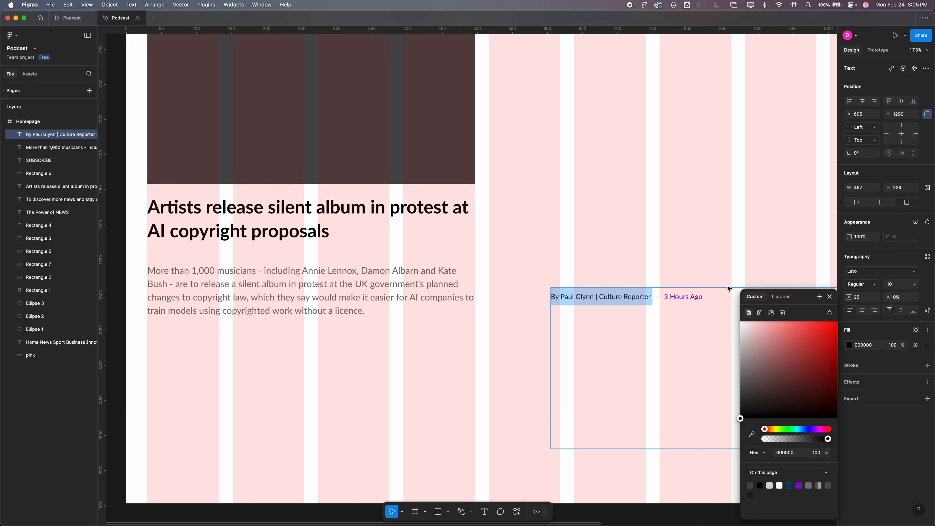
scroll(675, 203, down, 10)
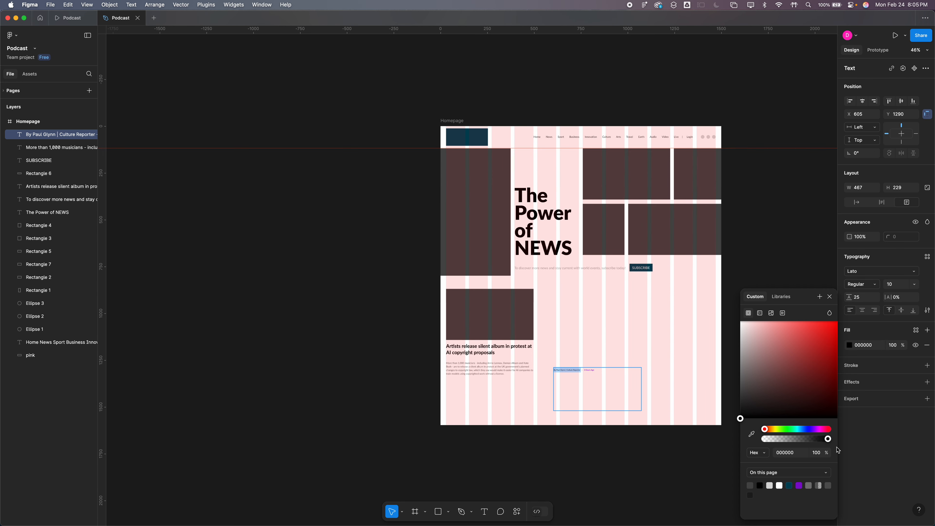
click(751, 434)
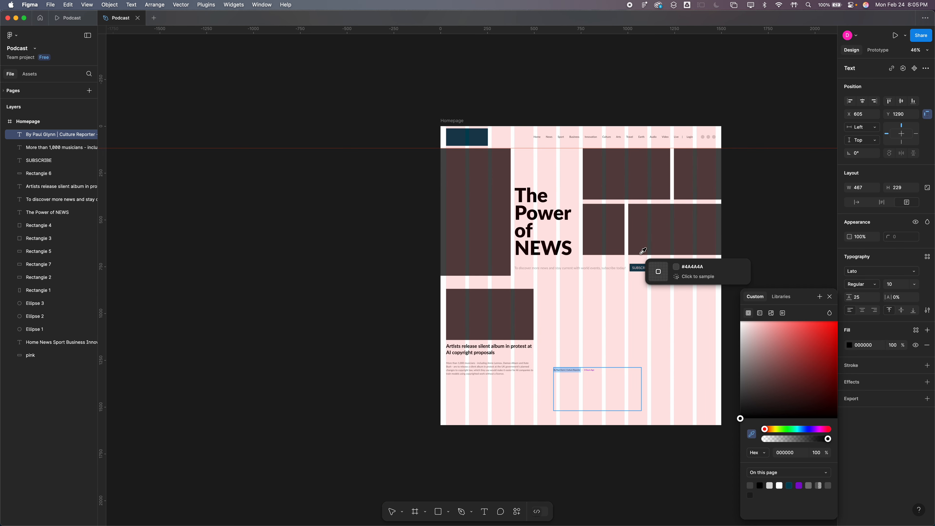
click(645, 262)
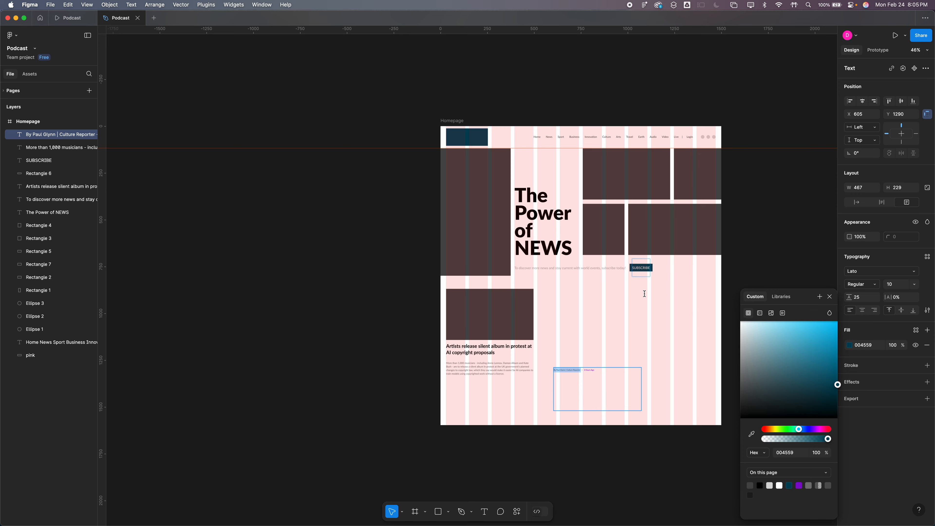
scroll(573, 370, up, 5)
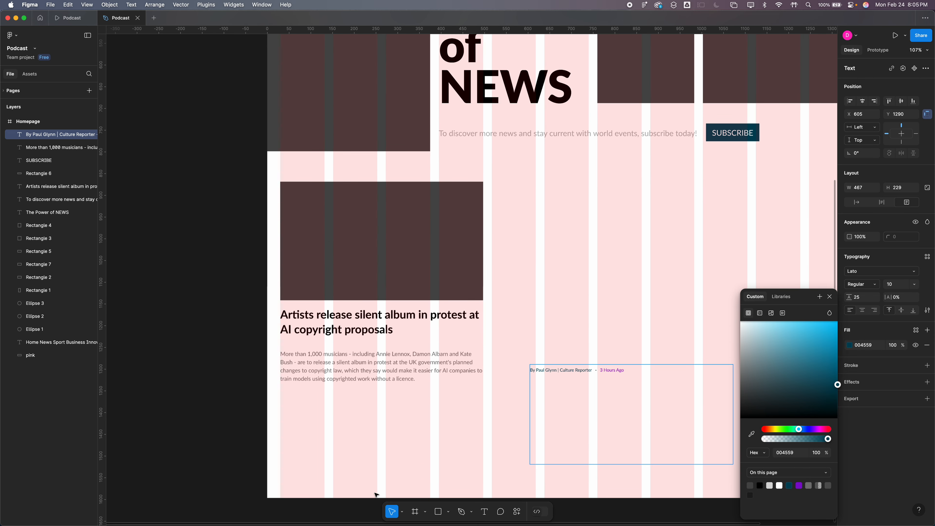
click(387, 510)
click(613, 349)
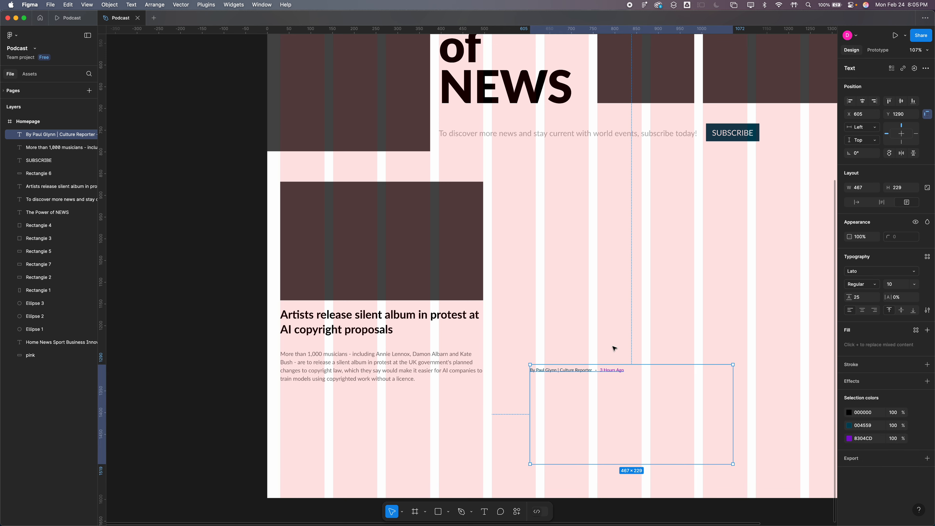
Move the byline between the headline and the paragraph at X 30, Y 1225, and reduce its text box height to 25.
click(616, 394)
drag(589, 370, 343, 346)
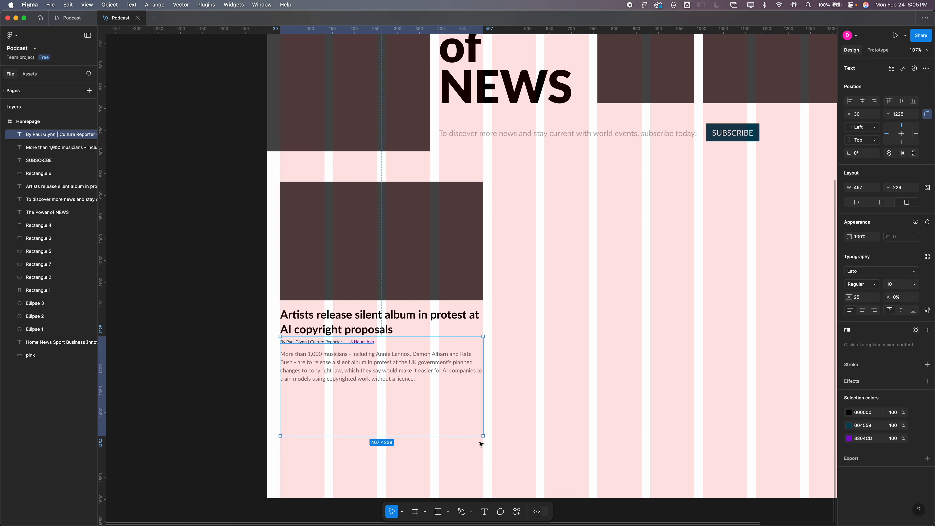
drag(481, 436, 483, 348)
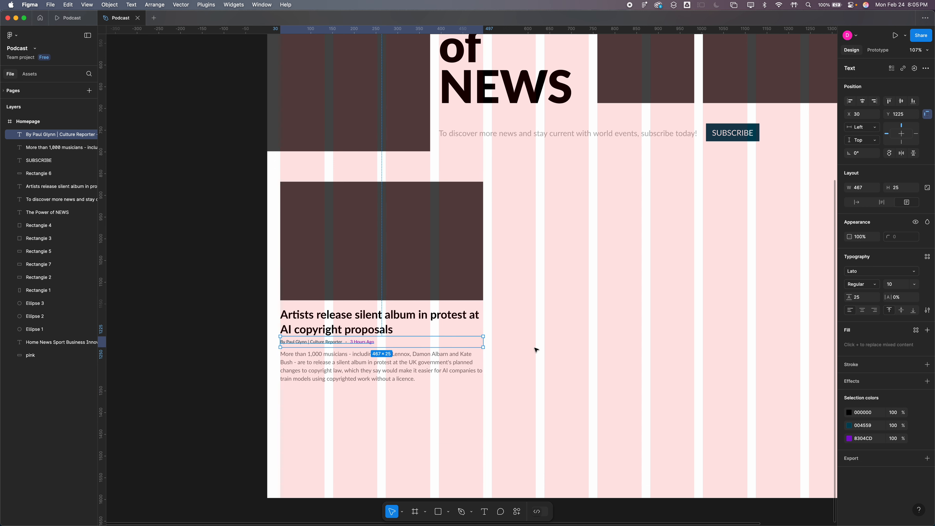
Nudge the byline down to Y 1226 and clear the selection.
key(Escape)
click(296, 340)
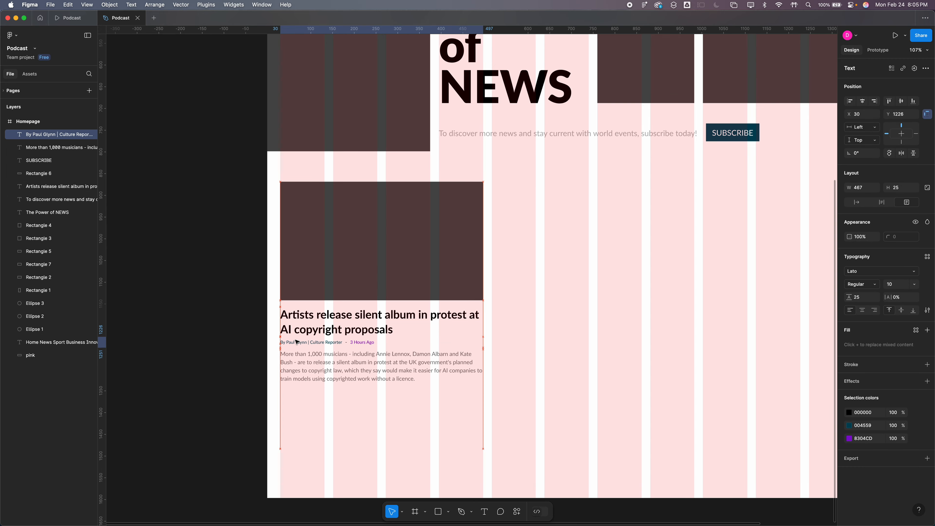
scroll(296, 342, down, 5)
key(Escape)
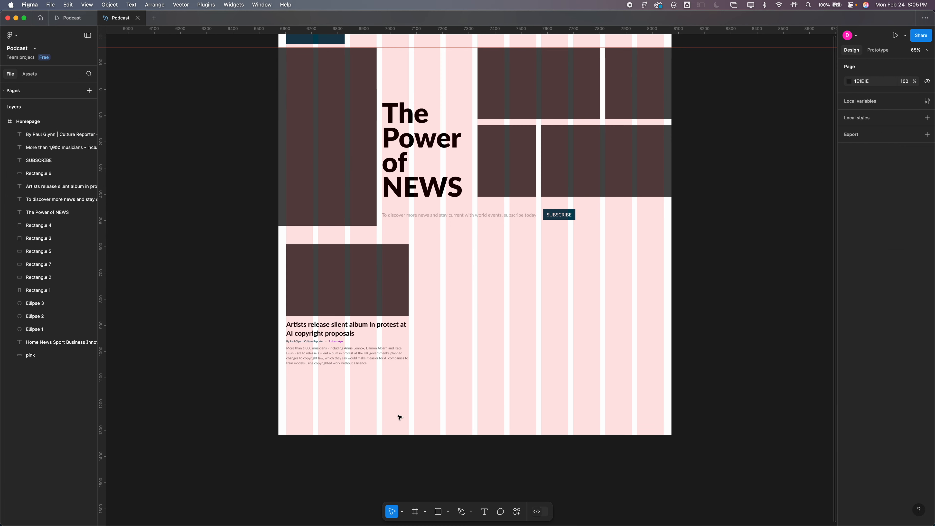
Reduce the height of the article paragraph's text box to 93.
click(326, 337)
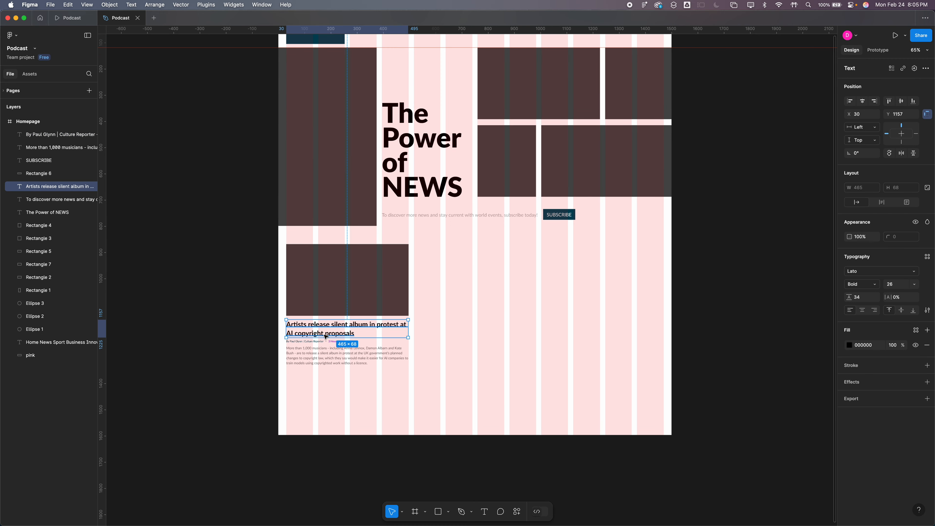
click(350, 404)
click(349, 403)
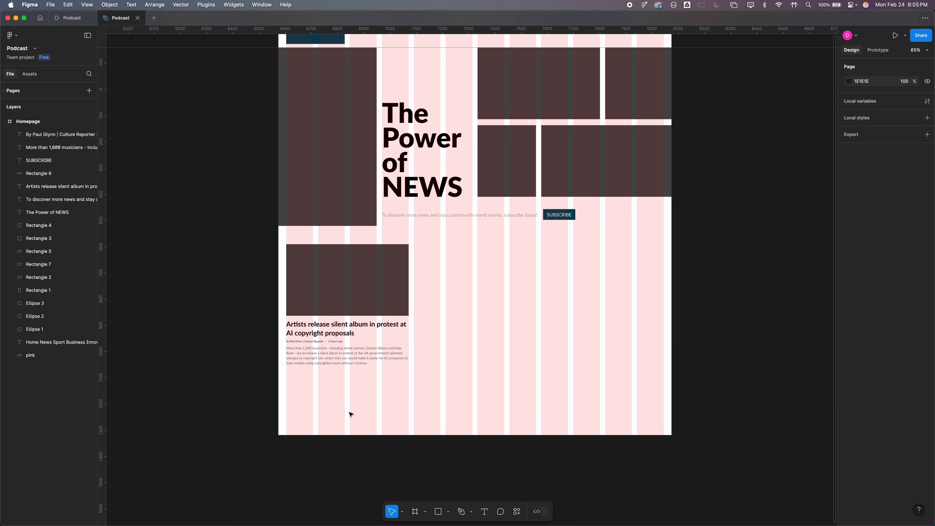
click(346, 363)
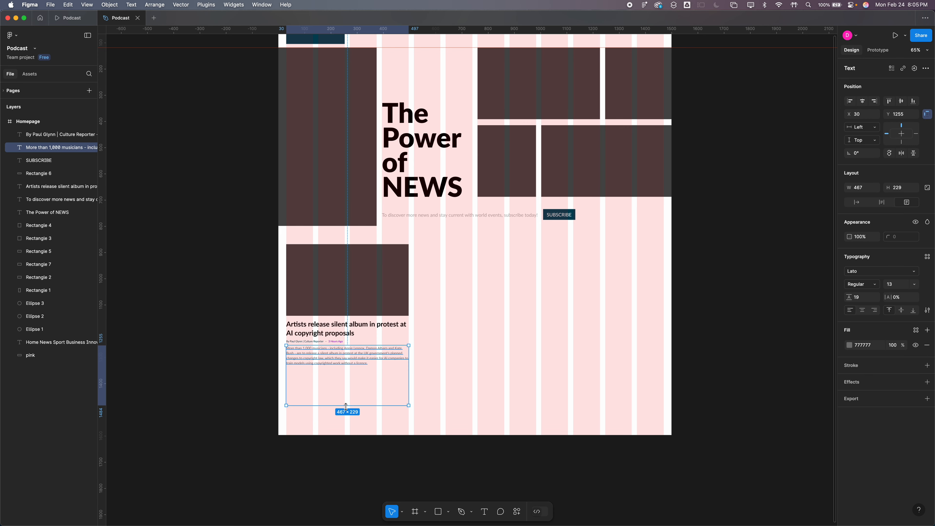
drag(346, 405, 344, 370)
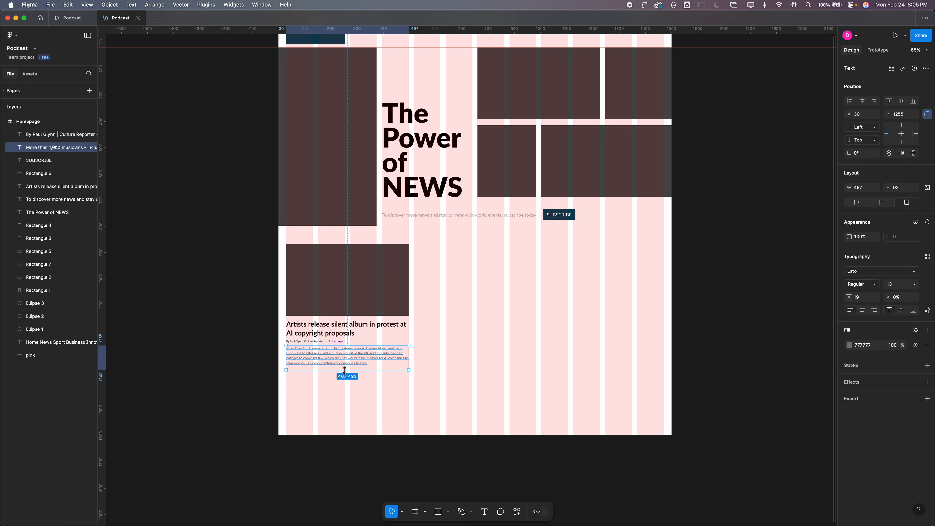
click(557, 346)
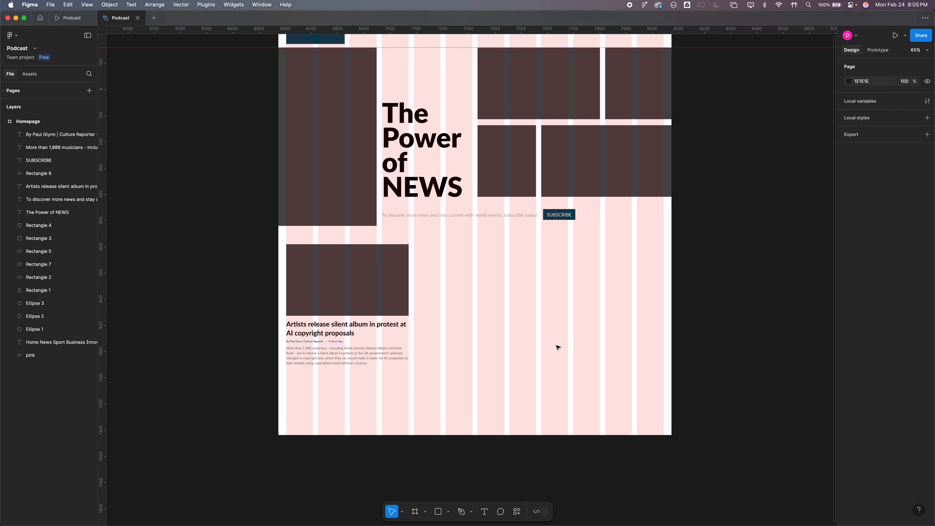
Duplicate the byline, place the copy below the paragraph at Y 1348, and replace its text with "Read More....".
click(323, 343)
key(super+d)
drag(323, 342, 322, 374)
double_click(322, 373)
text(Read More....)
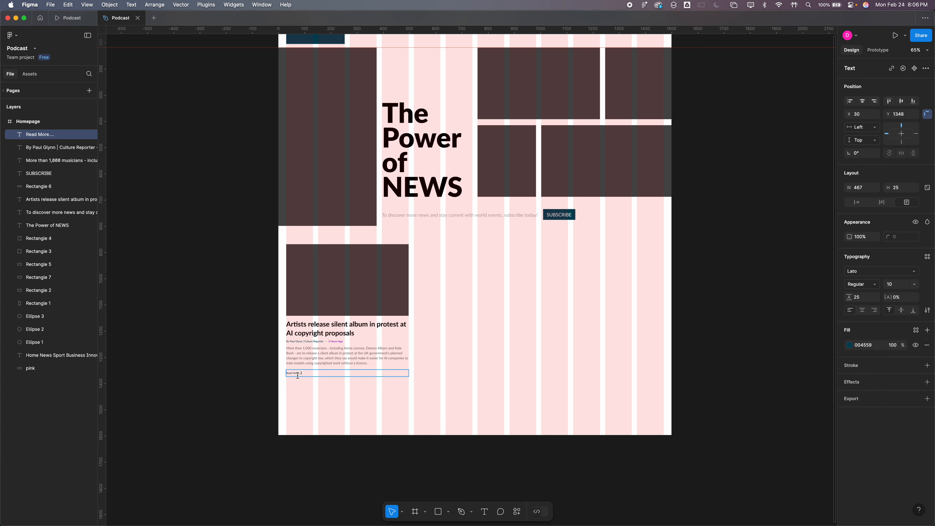
key(Escape)
click(286, 387)
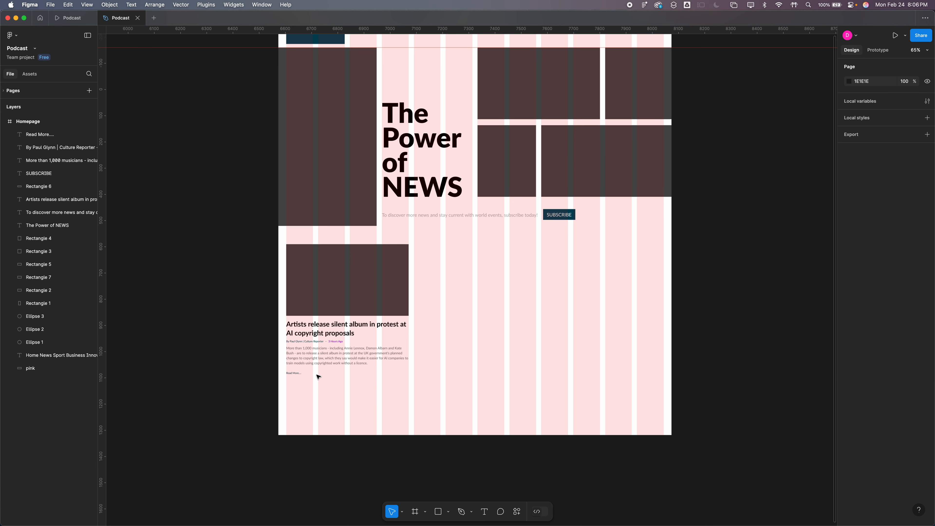
Move the "Read More...." line down to Y 1358 and clear the selection.
click(295, 374)
key(shift+Down)
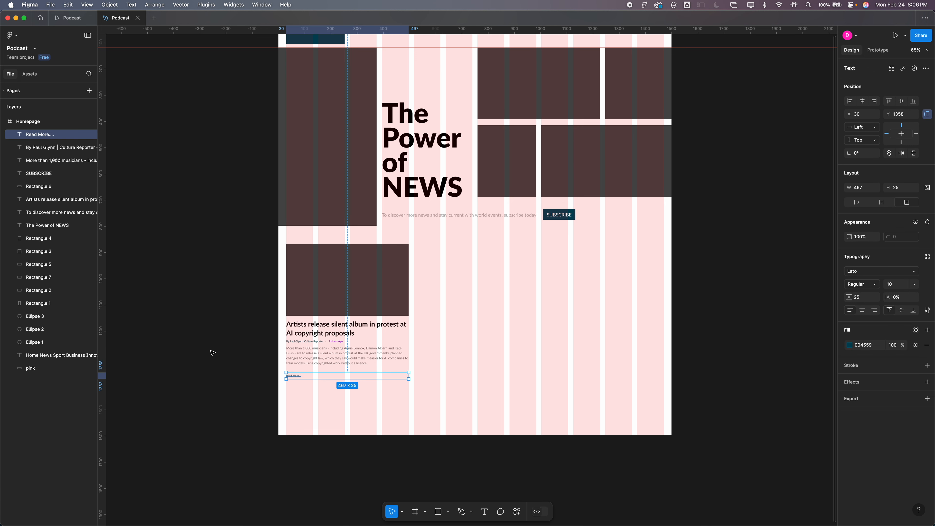
click(212, 353)
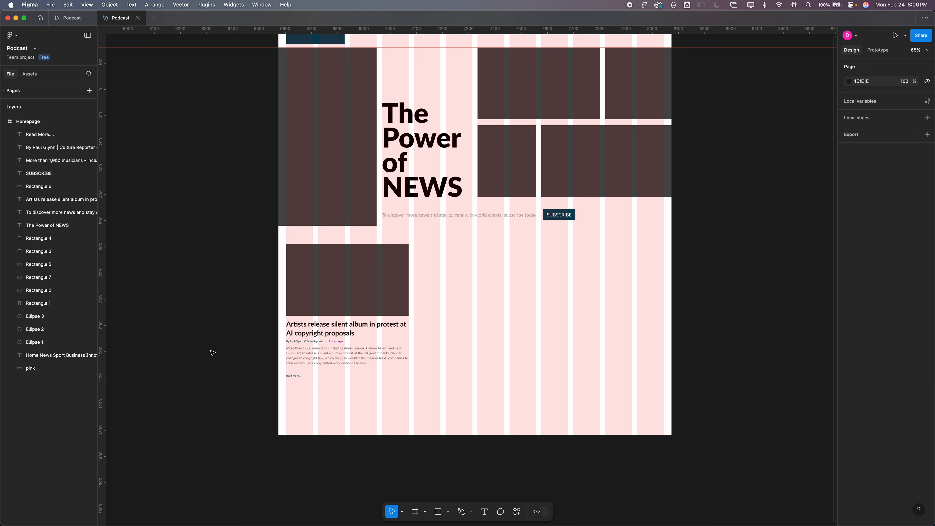
Move the article headline slightly up toward the image, and raise the byline to Y 1224.
ctrl+scroll(236, 367, up, 5)
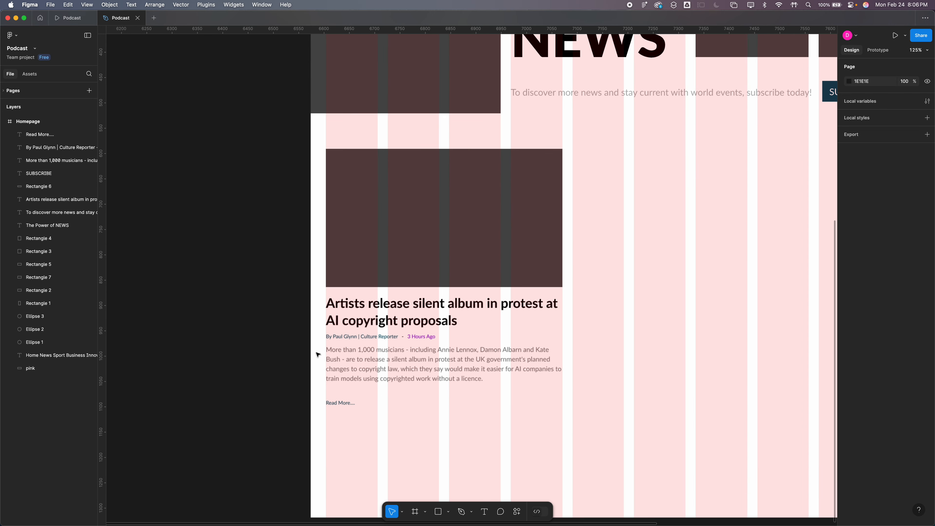
click(473, 305)
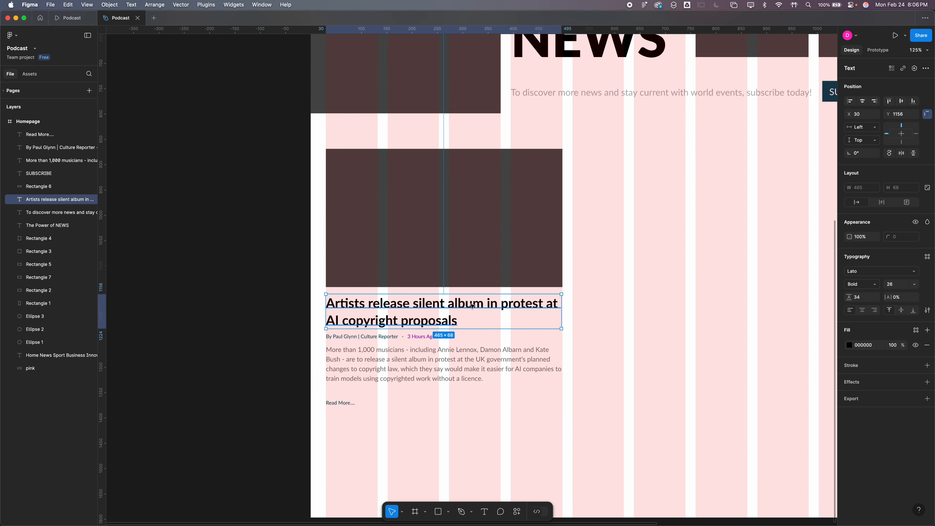
click(223, 311)
drag(402, 308, 403, 306)
click(282, 310)
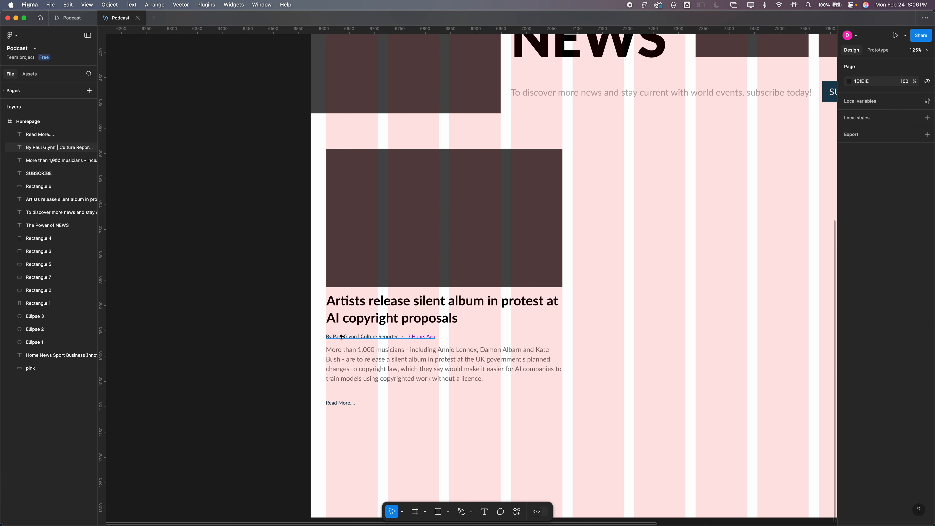
drag(343, 336, 343, 336)
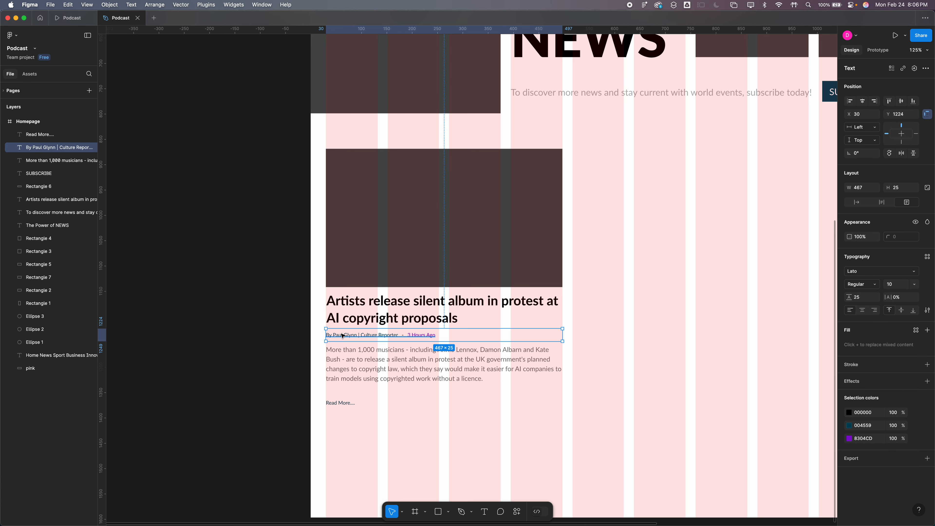
click(244, 328)
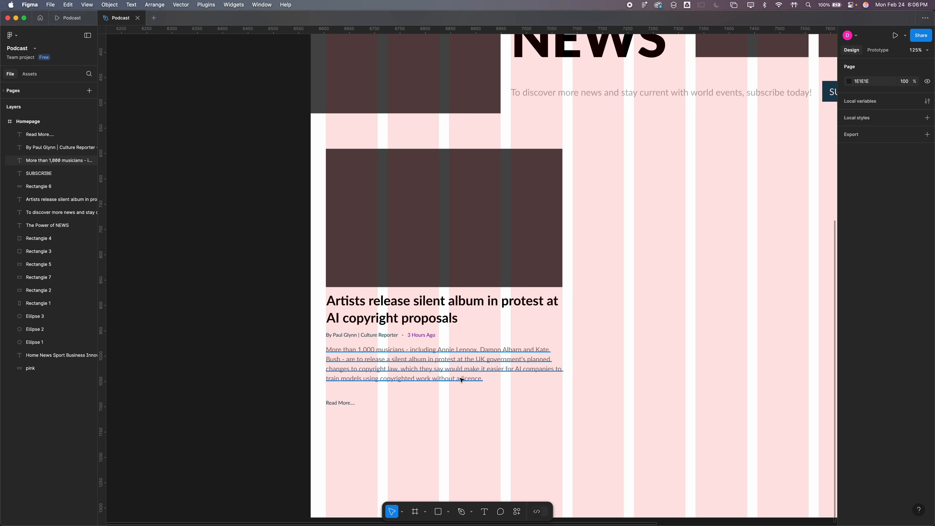
Duplicate the whole article card with its image and four texts, and place the copy beside it, aligned to the next grid column.
scroll(462, 384, down, 5)
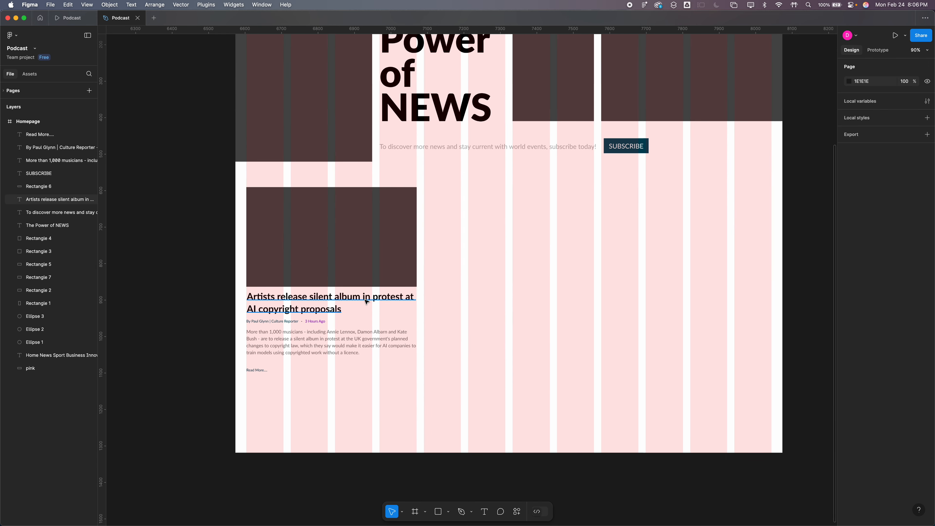
scroll(368, 297, down, 3)
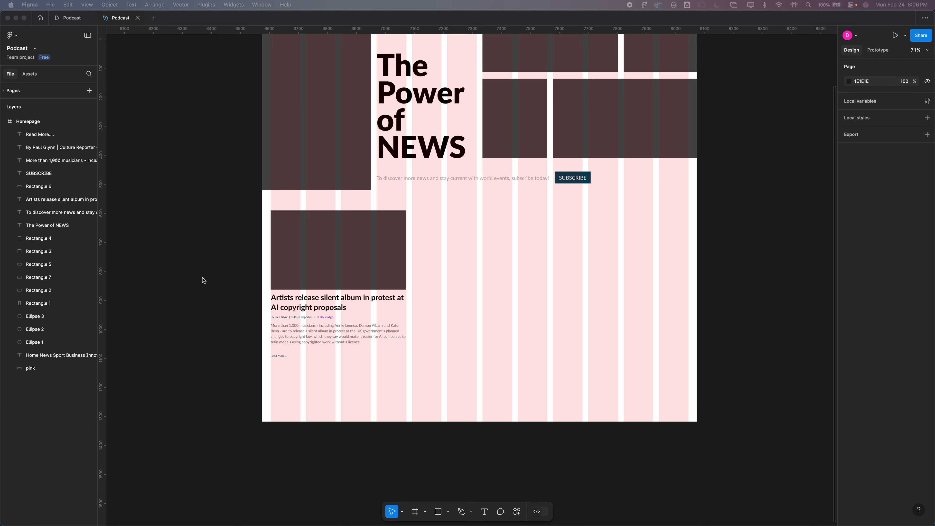
click(198, 254)
drag(434, 383, 209, 258)
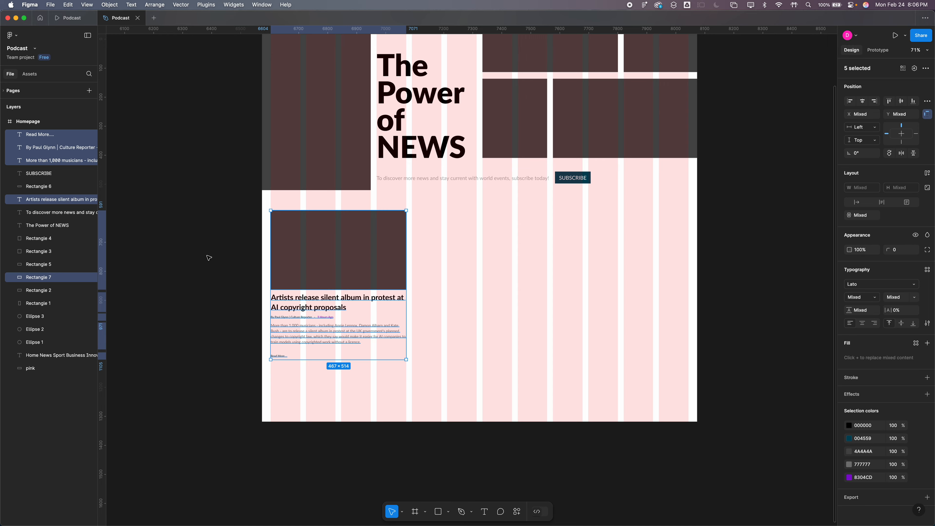
key(super+d)
drag(307, 246, 450, 257)
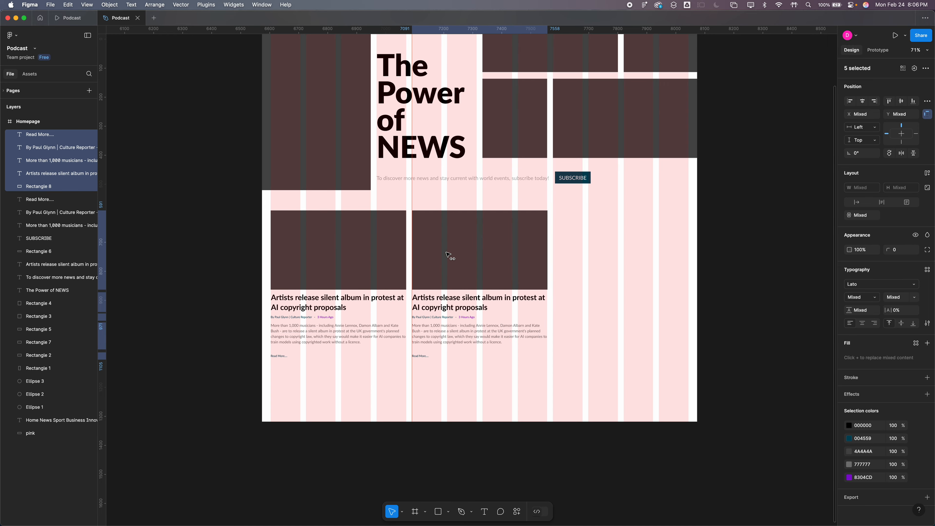
scroll(413, 230, up, 10)
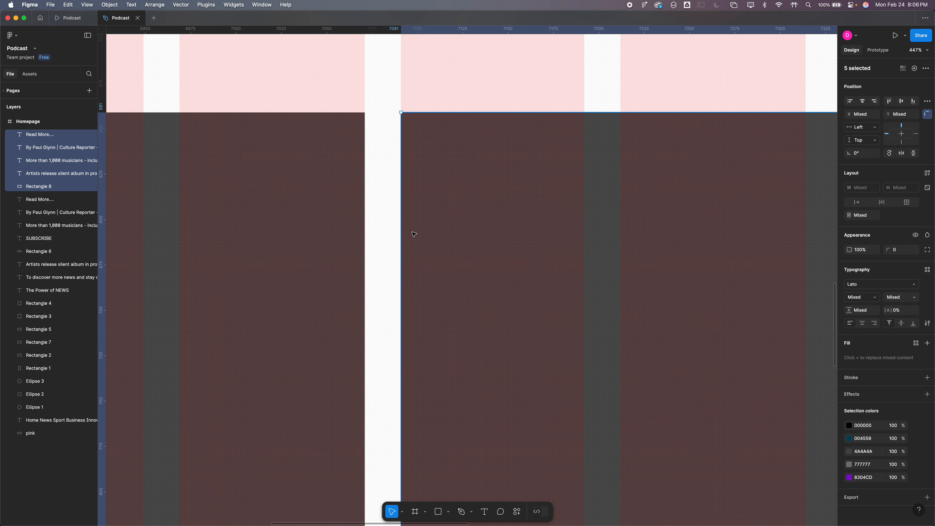
scroll(438, 233, down, 8)
scroll(437, 233, down, 2)
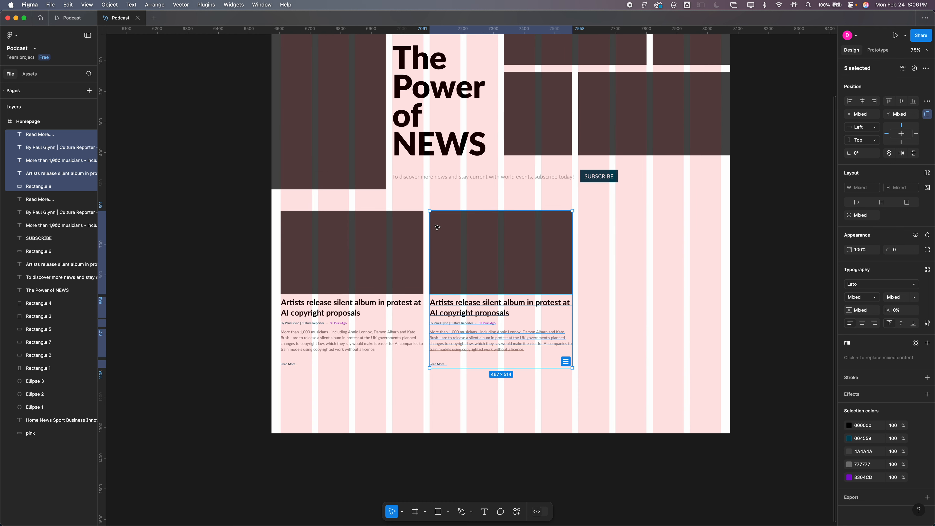
Add horizontal guides at the card images' lower edge (Y 1142), through the headlines at Y 1178, and along the images' upper edge.
drag(471, 28, 319, 294)
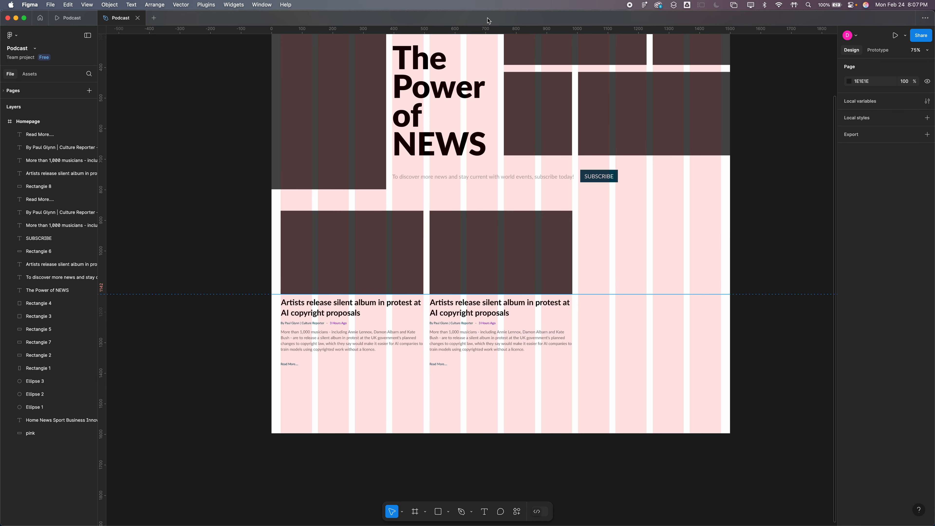
drag(486, 28, 322, 303)
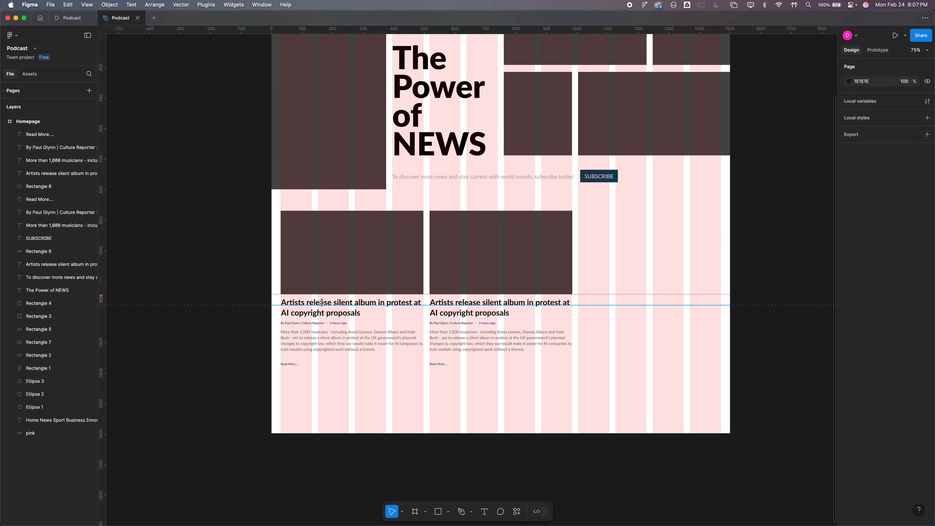
drag(474, 29, 586, 209)
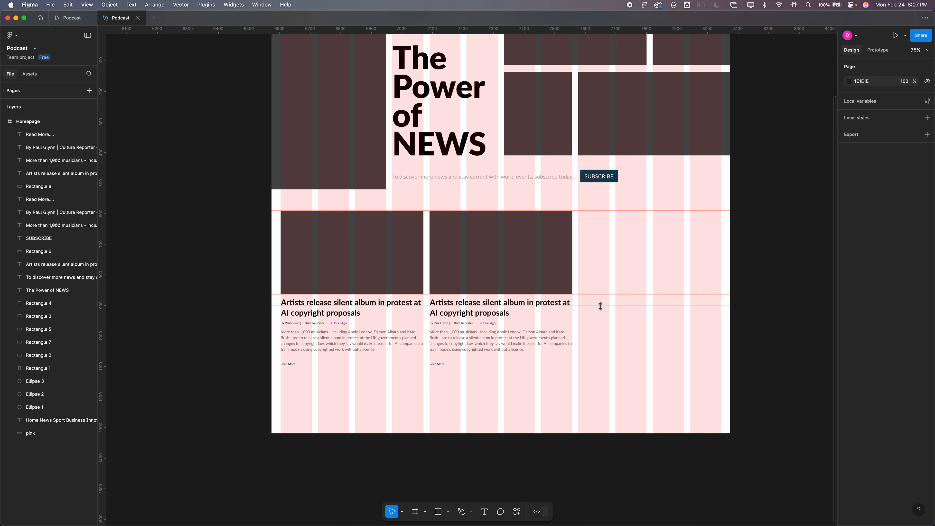
Duplicate the second card's four texts and place them beside its image with a 20 gap, aligned to the images' upper guide.
drag(593, 302, 437, 383)
key(super+d)
drag(477, 319, 626, 234)
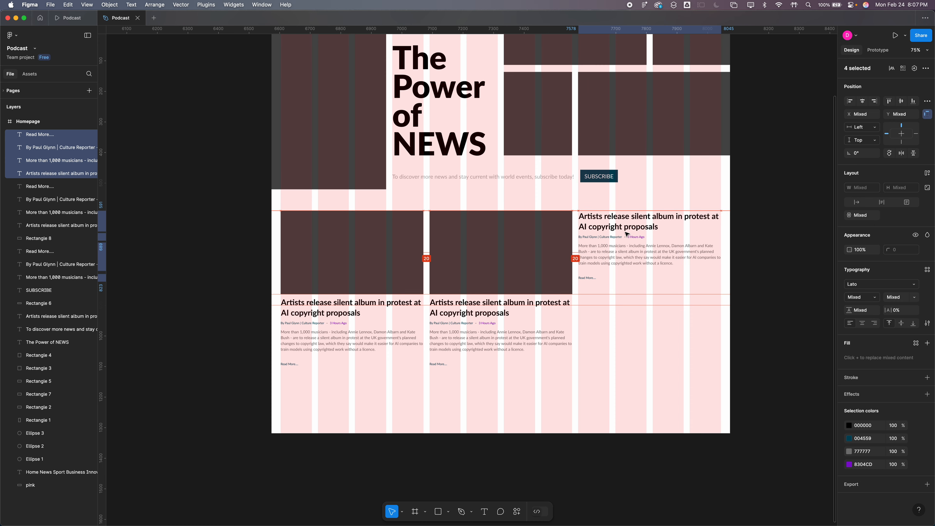
Move the third article's "Read More...." line up to Y 1050, directly under the paragraph.
scroll(627, 234, up, 5)
scroll(627, 234, right, 2)
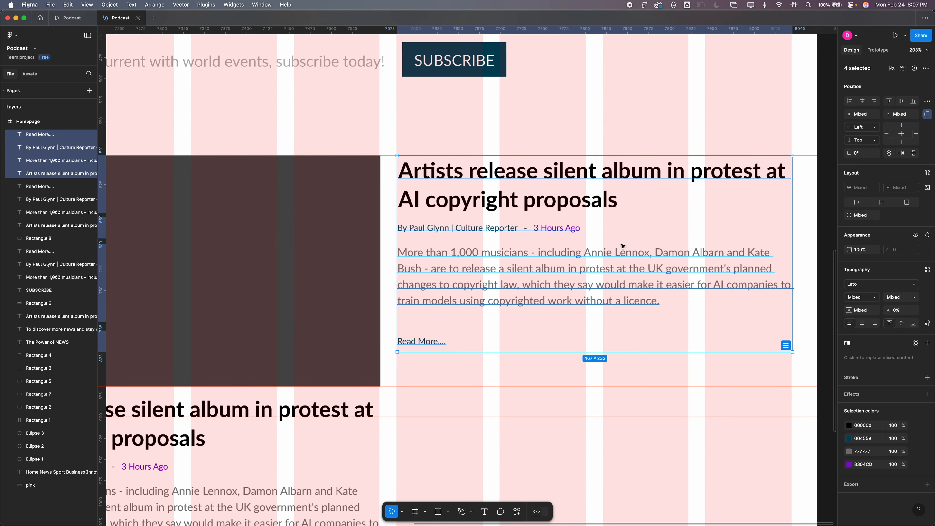
click(567, 409)
drag(416, 344, 419, 320)
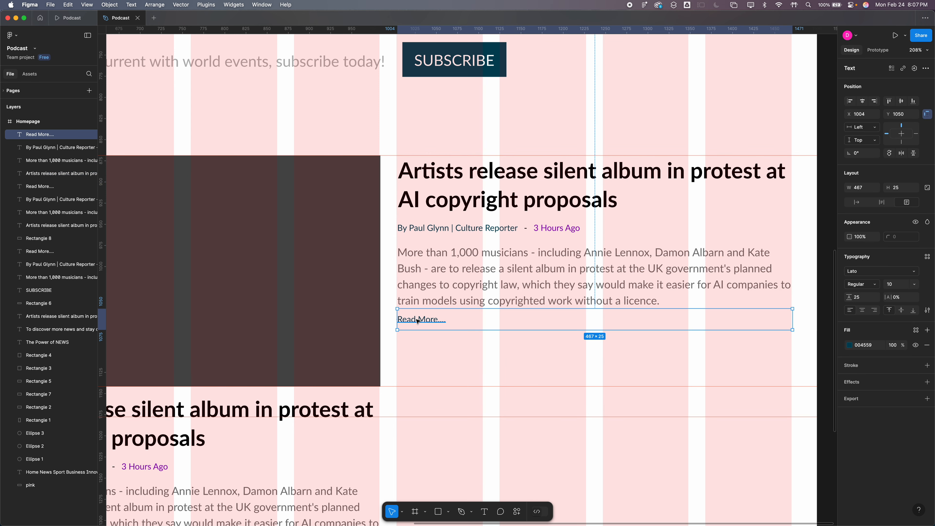
Shorten the third article's paragraph to end after "the UK government's" followed by "...".
double_click(620, 280)
click(658, 302)
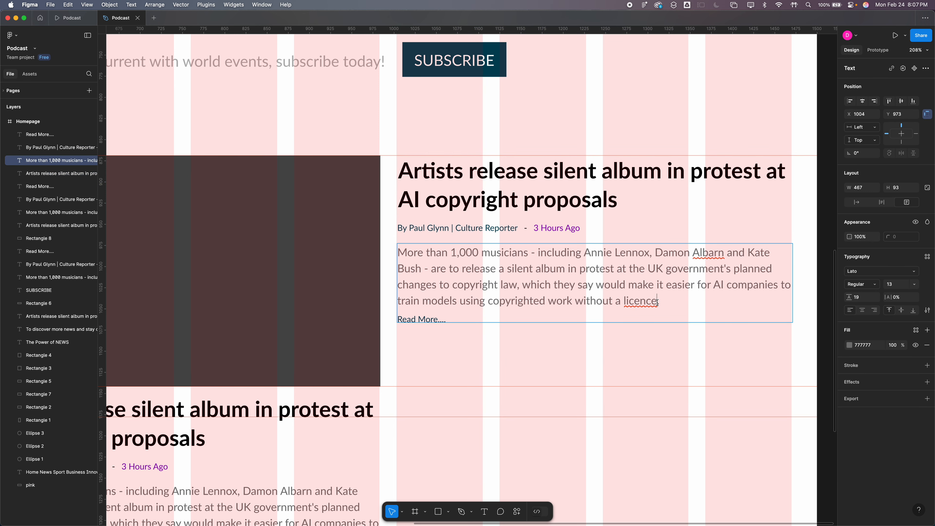
drag(659, 302, 654, 276)
drag(703, 259, 731, 267)
key(BackSpace)
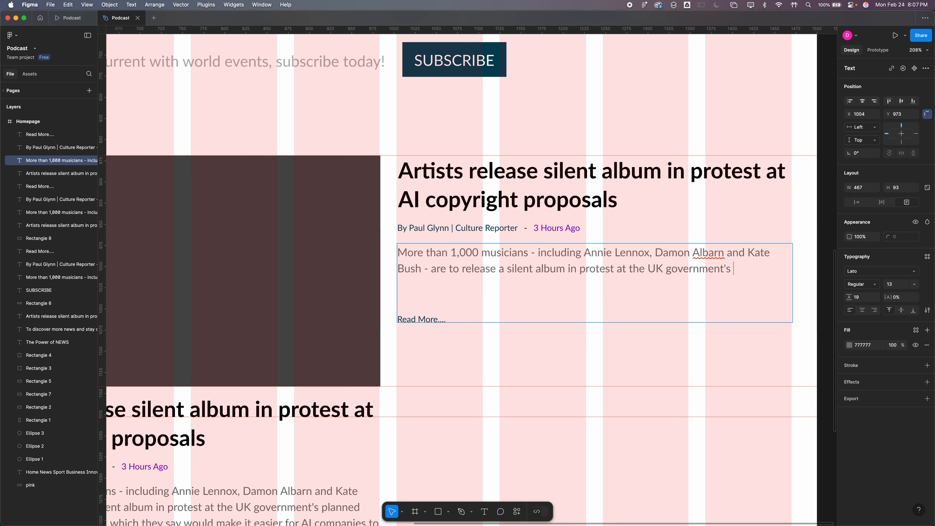
text(...)
key(Escape)
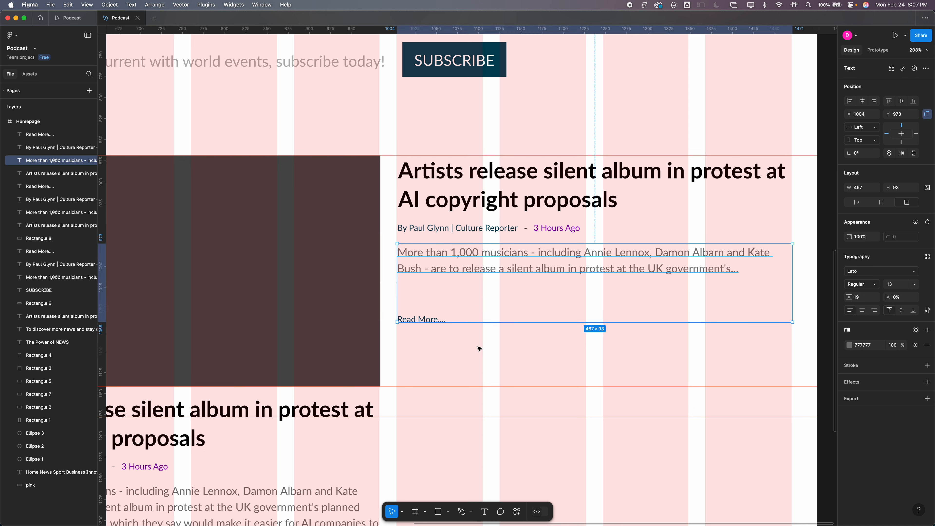
Reduce the third article's paragraph text box to a height of 43.
click(447, 321)
click(580, 278)
drag(589, 322, 584, 280)
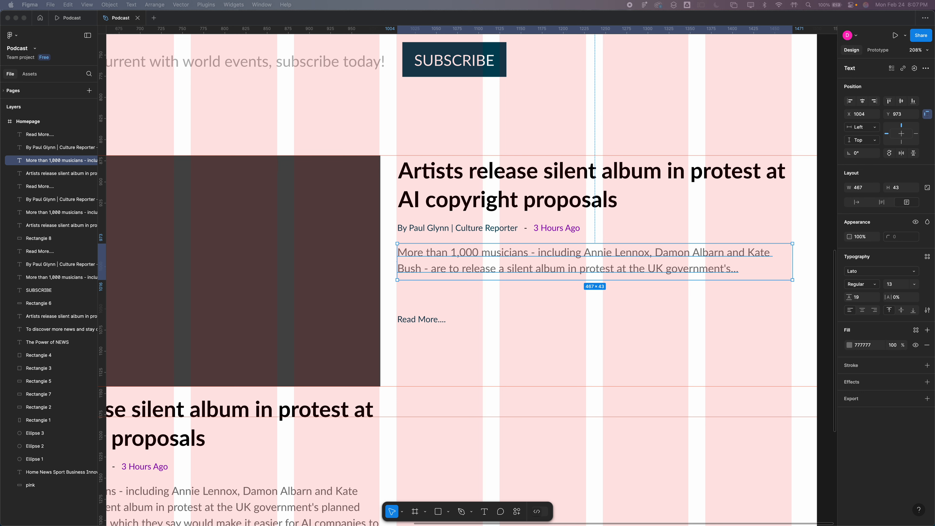
Replace the third article's headline with "The Baltic Express: Central Europe's new hop-on hop-off train", breaking the line before "new".
double_click(537, 181)
key(super+v)
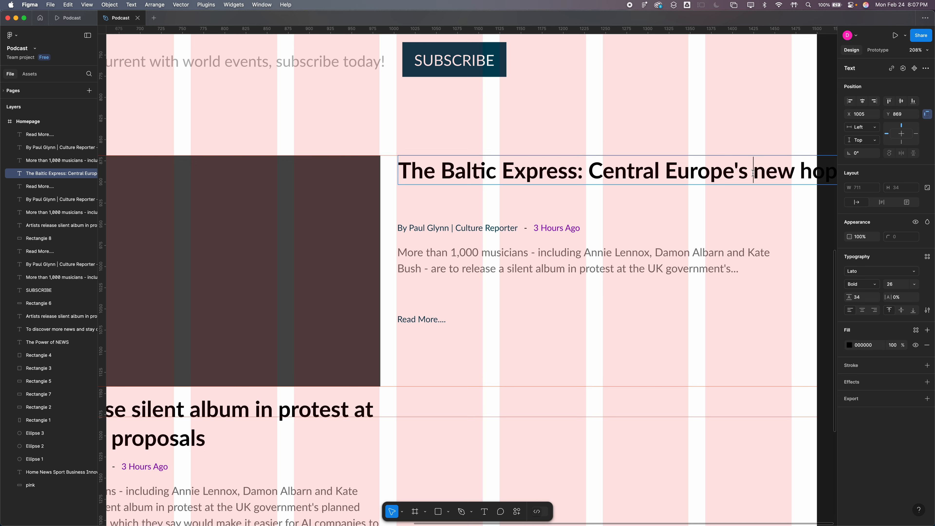
key(Return)
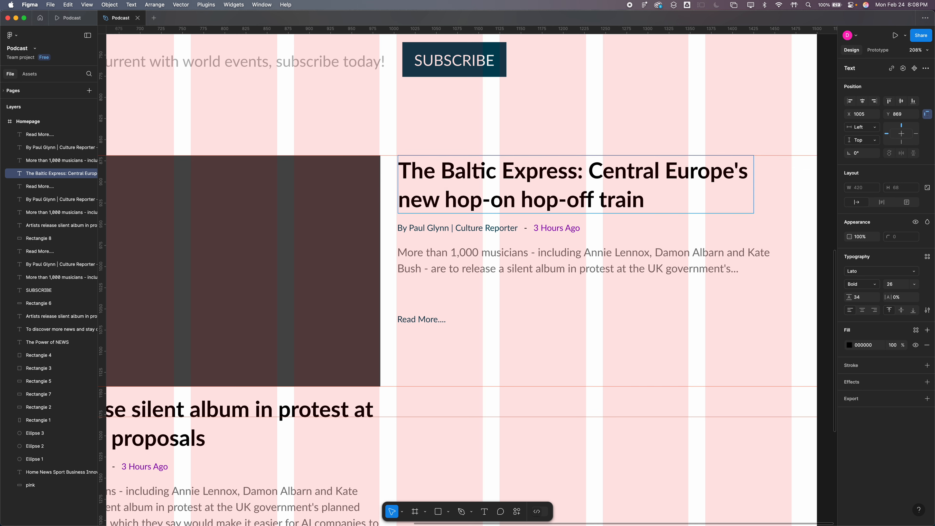
Replace the author's name in the third article's byline and remove "| Culture Reporter" after it.
key(super+Tab)
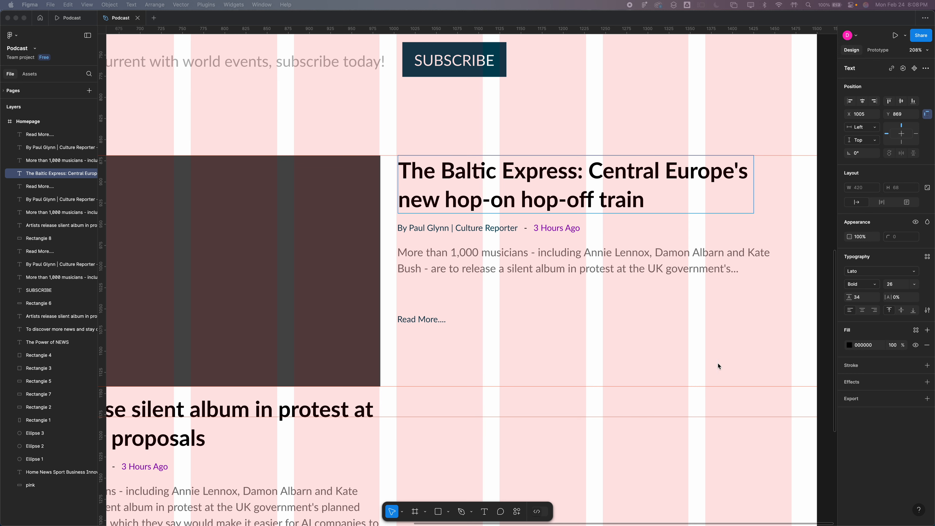
click(477, 252)
click(485, 229)
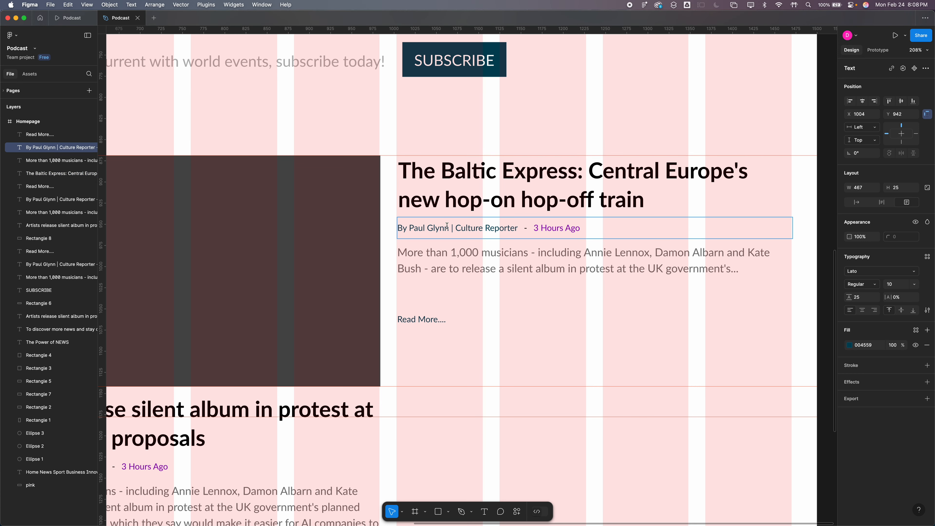
drag(449, 229, 410, 227)
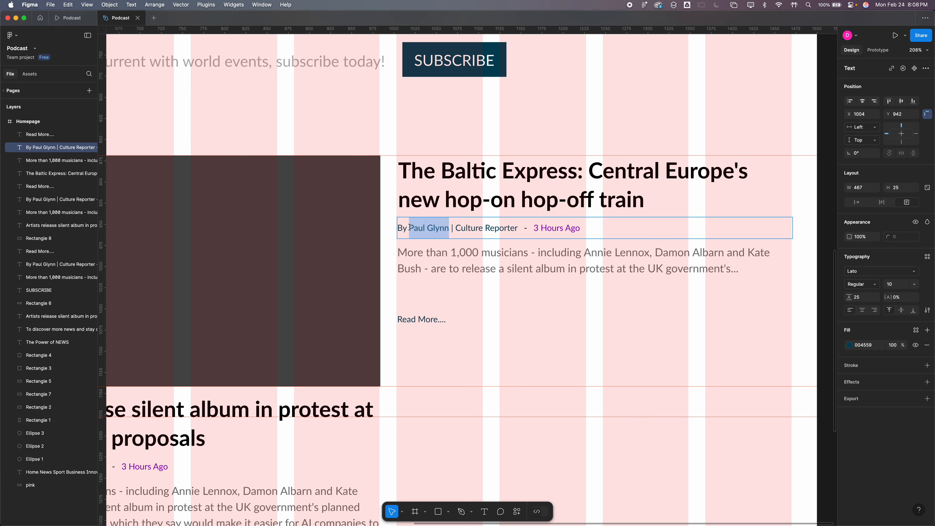
text(Tristan Rutherford)
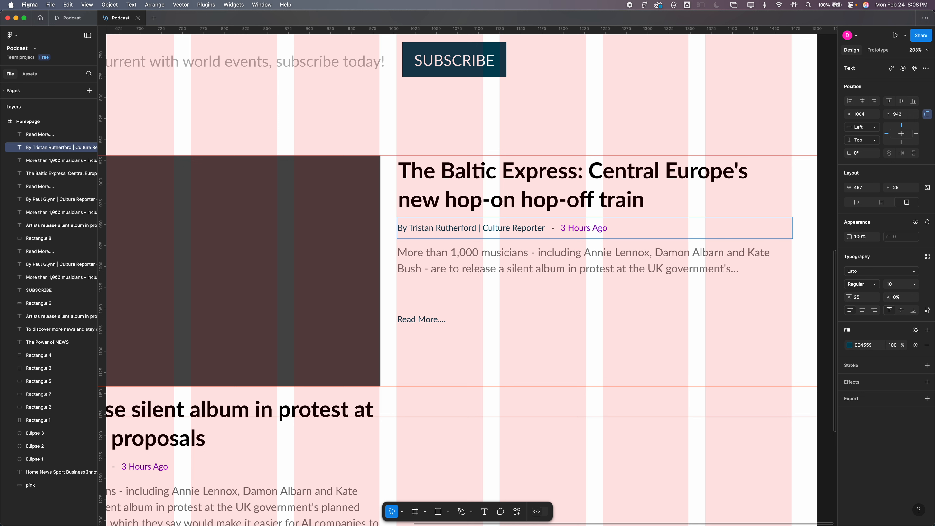
click(551, 228)
drag(551, 229, 477, 227)
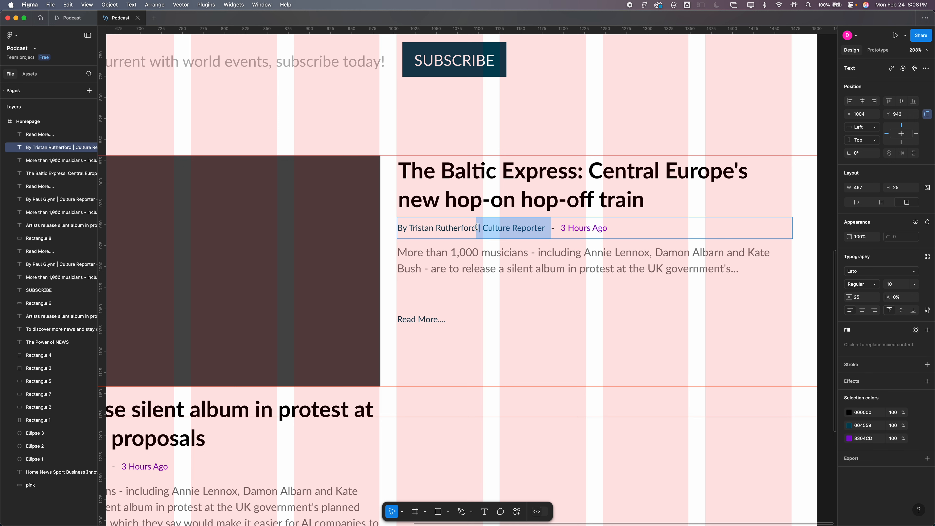
key(BackSpace)
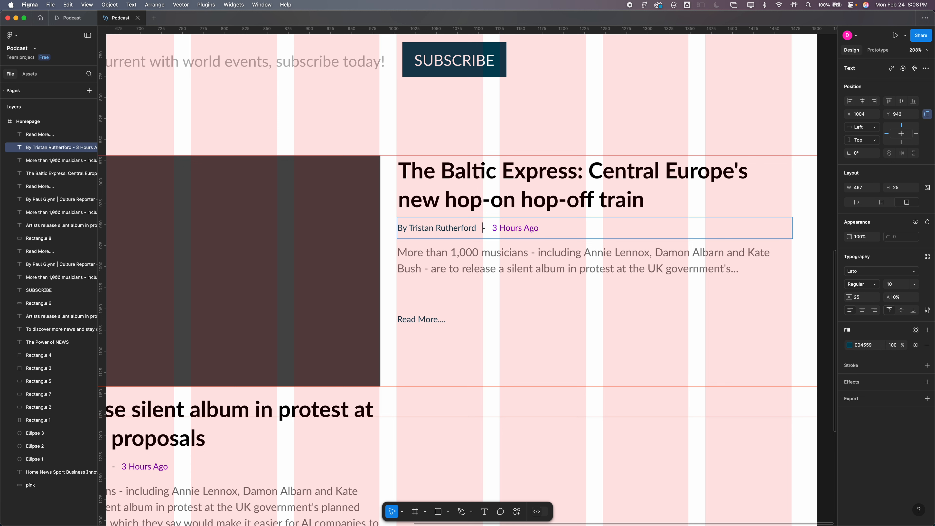
Change the time in the third article's byline to "14 Hours Ago".
click(496, 230)
key(BackSpace)
text(14)
key(BackSpace)
key(BackSpace)
key(Right)
text(14)
key(Right)
key(Left)
key(Left)
key(Left)
key(BackSpace)
key(BackSpace)
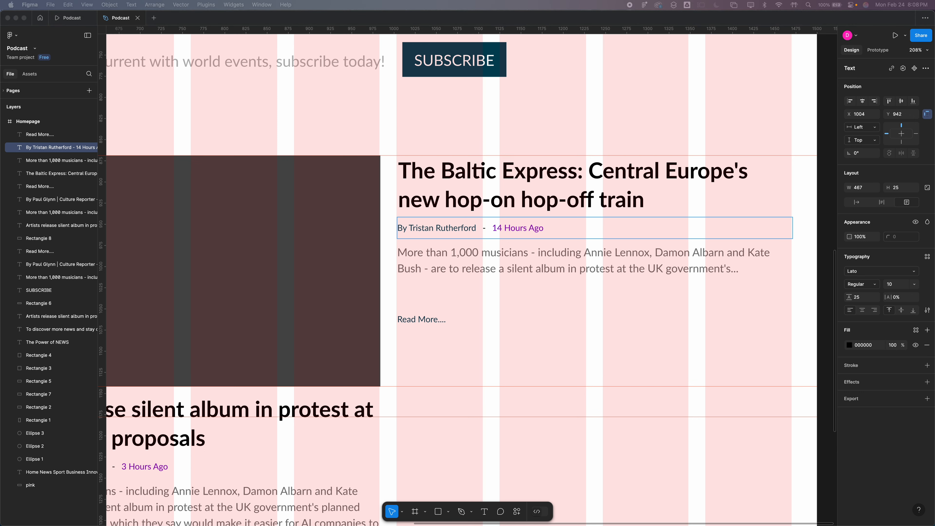
Replace the third article's paragraph with the text from "The Baltic Express bursts out" to "windows like a..." and move "Read More...." up beneath it.
click(598, 253)
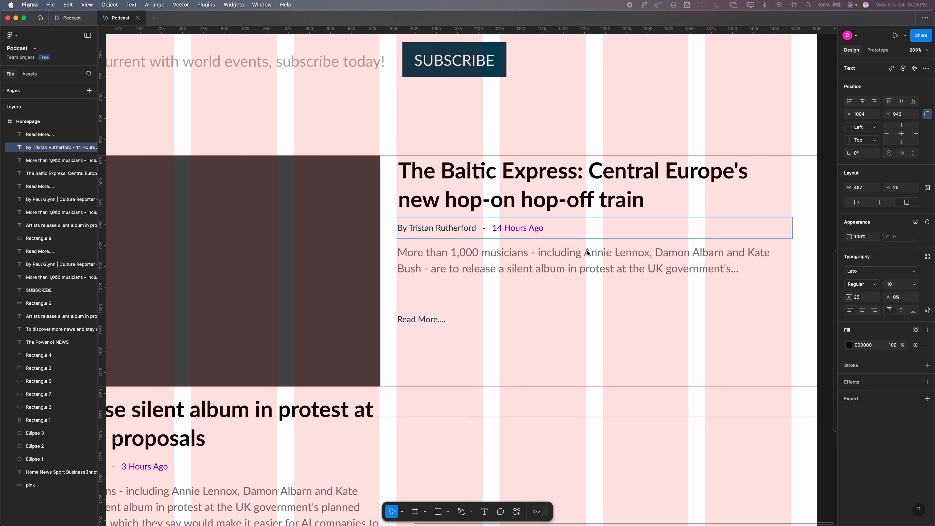
double_click(597, 253)
drag(730, 271, 374, 257)
text(The Baltic Express bursts out of the Czech capital on a crisp winter morning. As the sky lightens, medieval Prague is streamed through the train's windows like a Netflix...)
double_click(430, 285)
key(BackSpace)
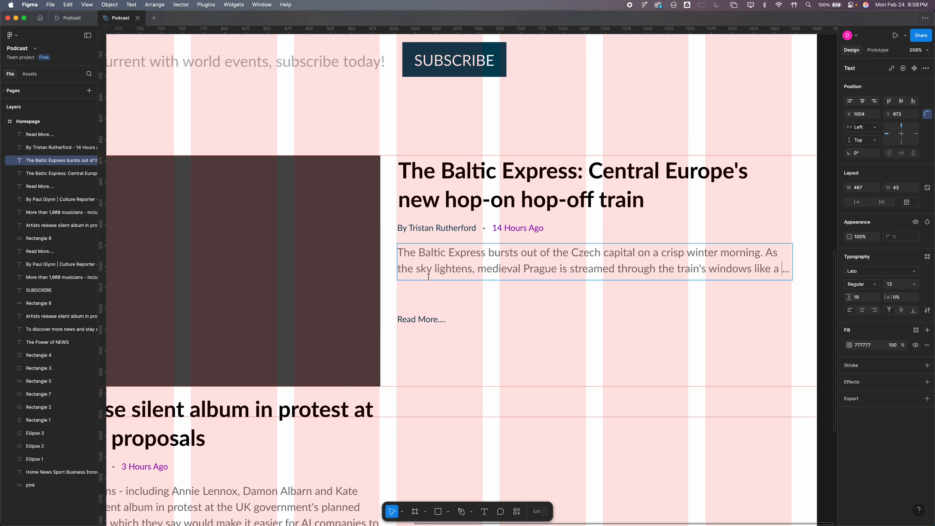
key(BackSpace)
drag(434, 320, 433, 294)
click(453, 316)
Duplicate the third article's headline, byline, paragraph and "Read More...." line and place the copy directly below the original.
scroll(453, 316, down, 5)
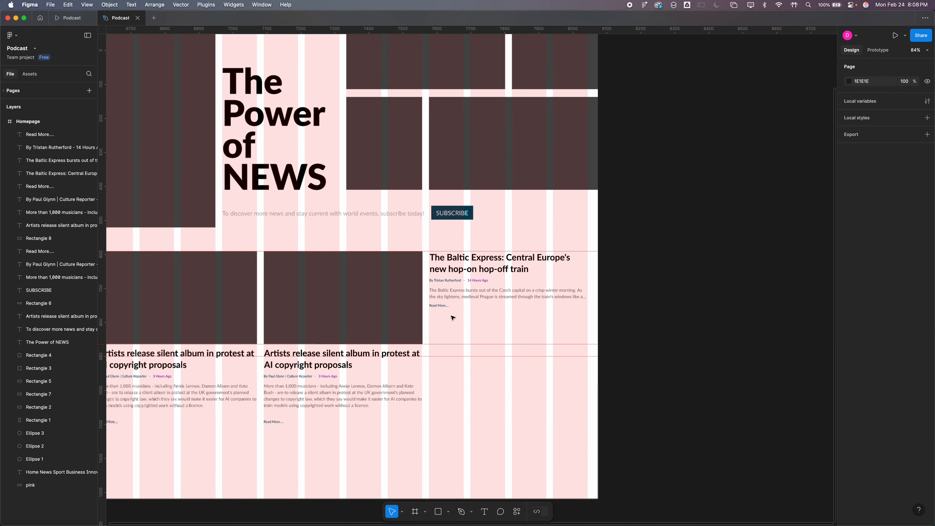
drag(620, 259, 433, 317)
key(super+c)
key(super+v)
drag(473, 293, 467, 344)
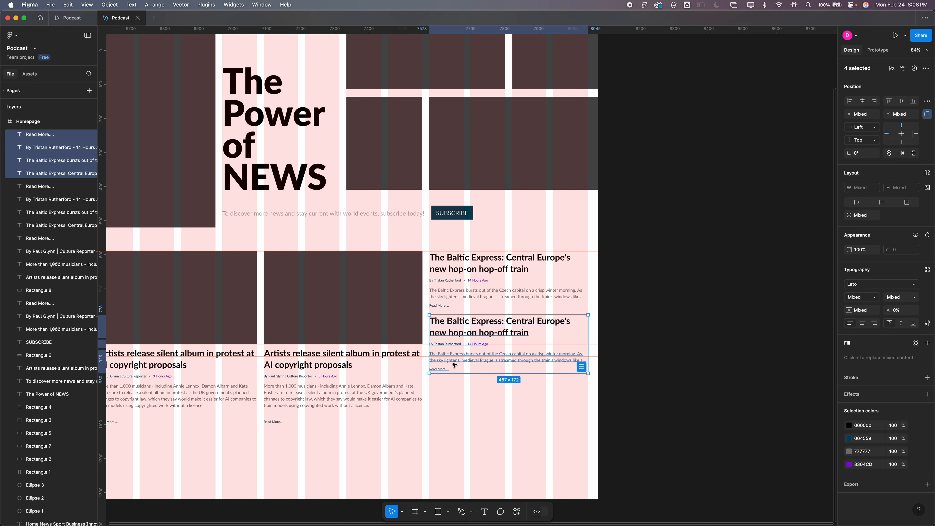
Fine-tune the vertical position of the copied article text block beneath the first one.
scroll(454, 365, down, 5)
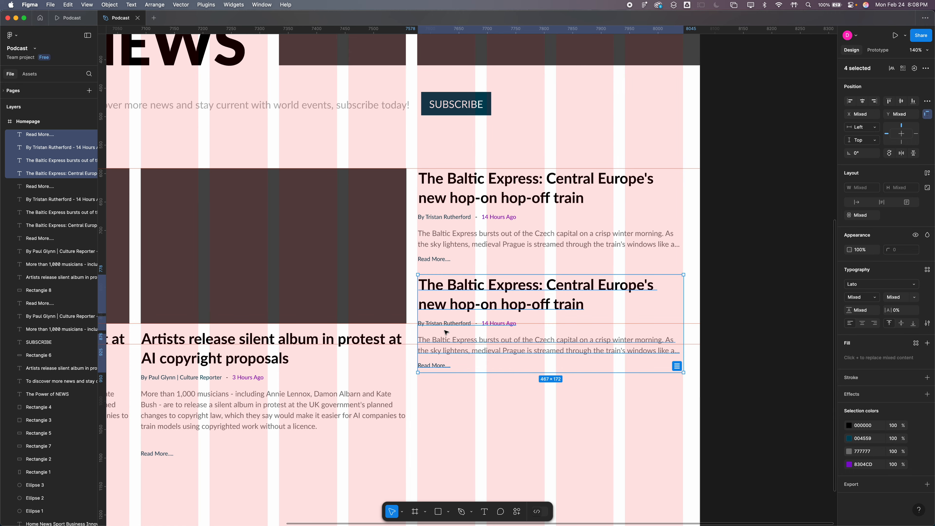
scroll(446, 333, up, 10)
key(Up)
key(Up)
key(Up)
key(Up)
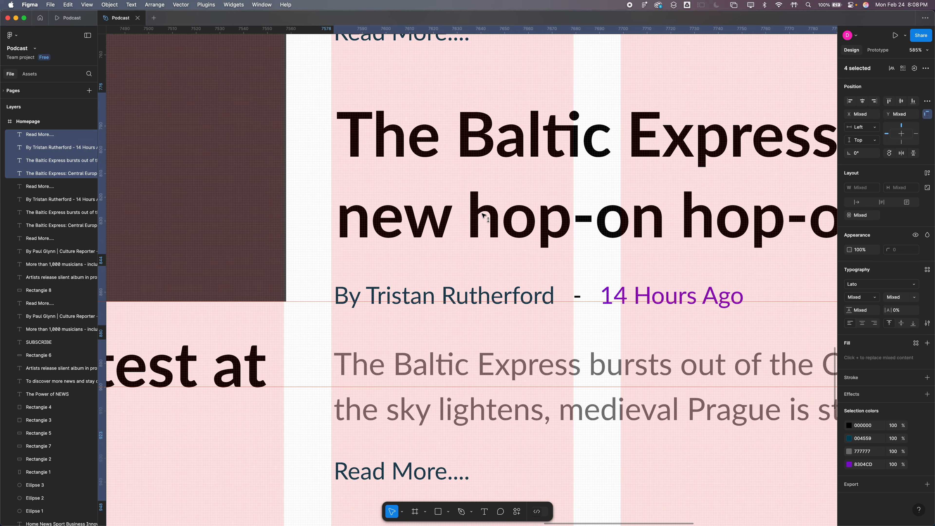
scroll(485, 213, down, 2)
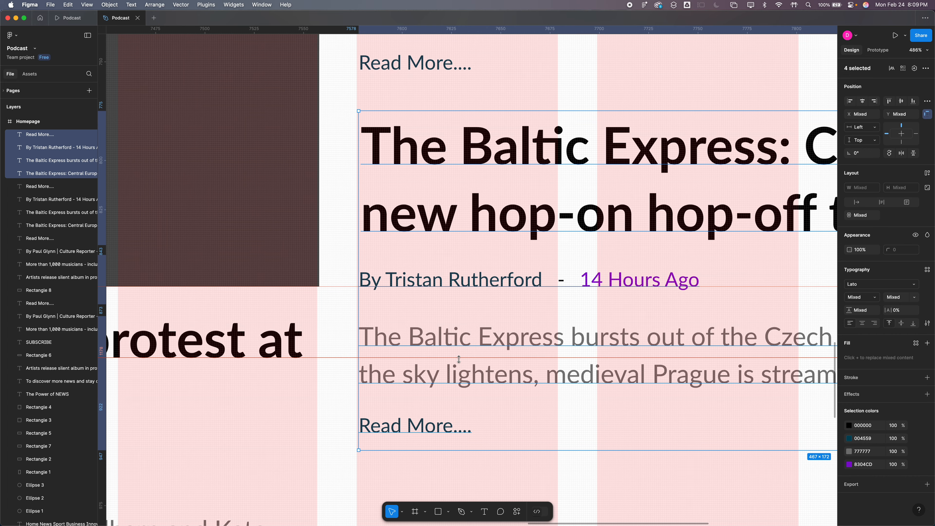
scroll(458, 357, down, 5)
scroll(459, 359, down, 2)
drag(488, 321, 489, 326)
scroll(467, 370, up, 7)
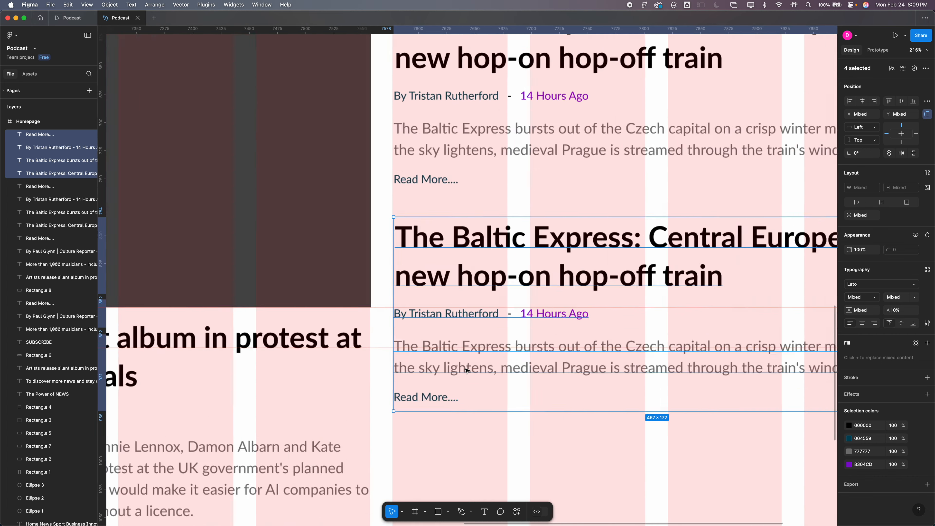
drag(466, 370, 456, 241)
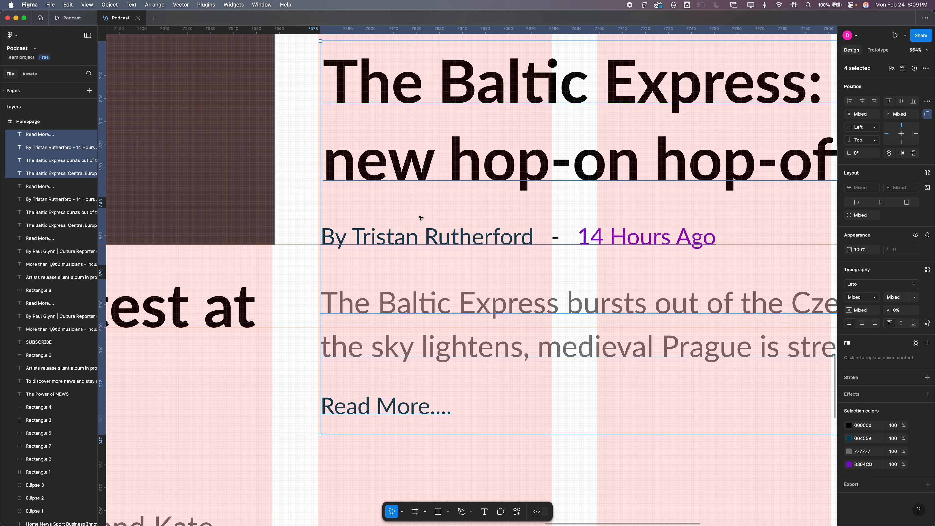
Add two more copies of the article text block, stacked below the second one with the same spacing.
scroll(420, 217, down, 7)
key(super+d)
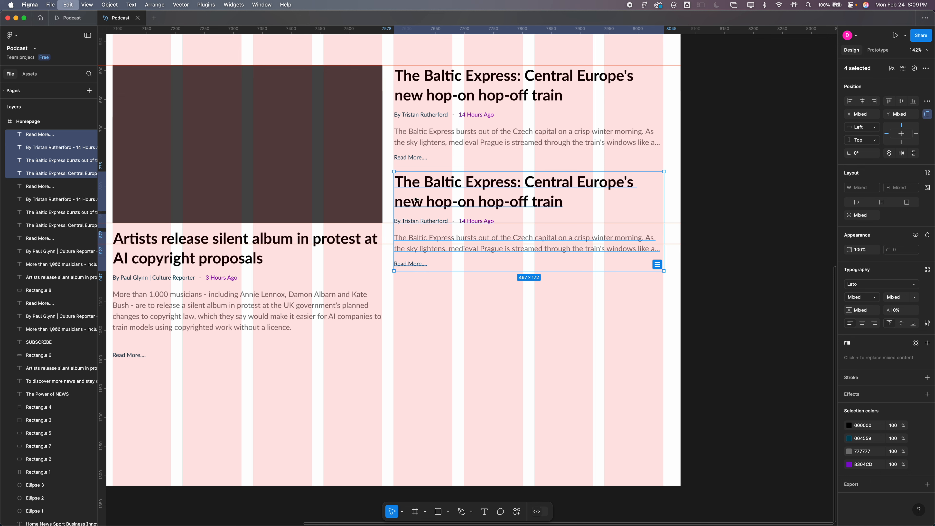
drag(419, 200, 411, 305)
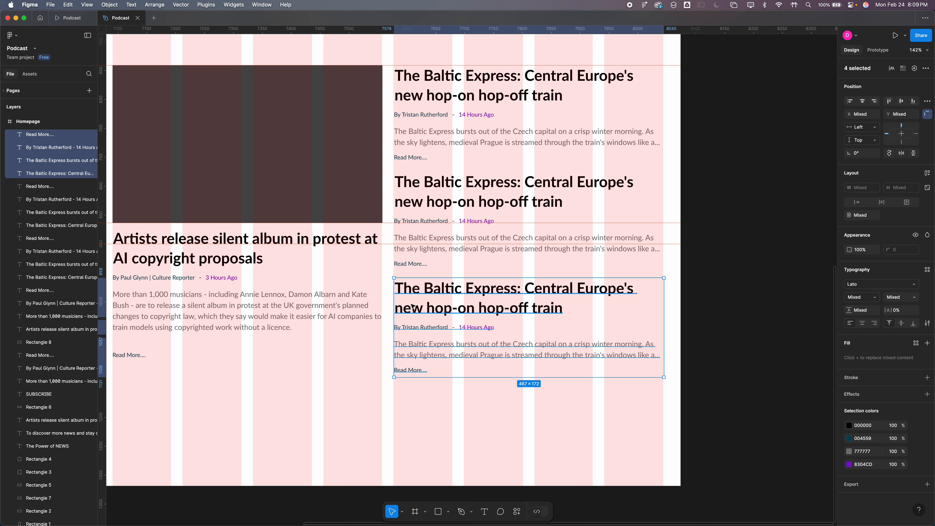
scroll(412, 306, down, 5)
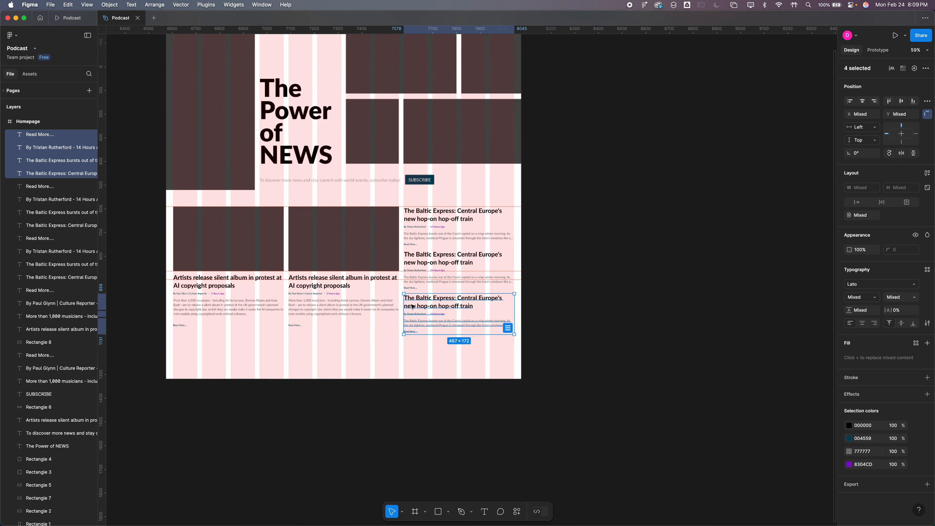
click(555, 339)
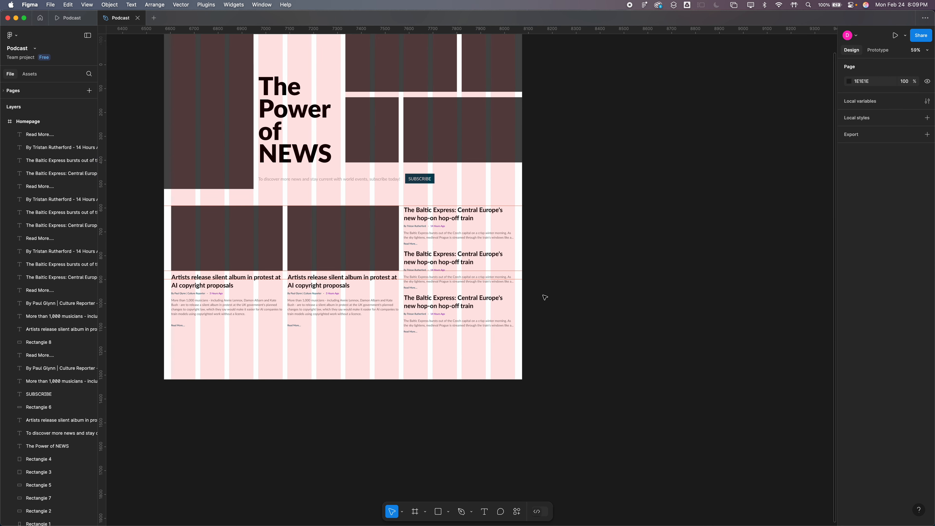
drag(538, 299, 420, 368)
click(589, 326)
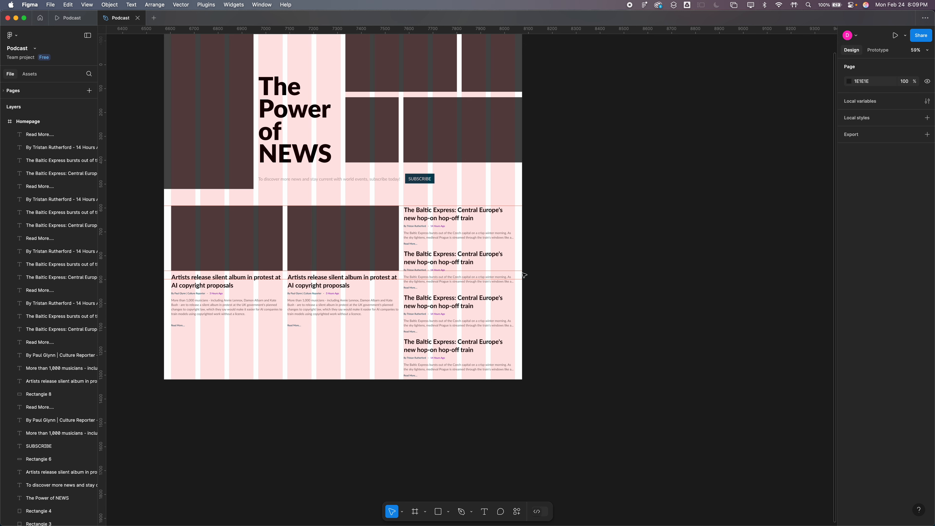
Extend the Homepage frame downward to a height of 2076 and hide its layout grid.
scroll(523, 275, up, 5)
scroll(524, 274, down, 5)
click(28, 121)
drag(397, 312, 397, 408)
key(shift+g)
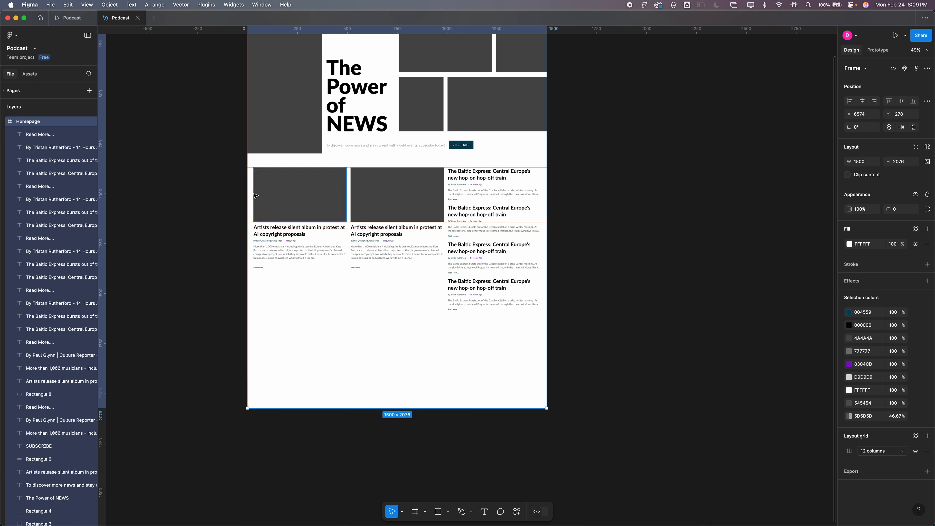
Duplicate the first article card with its image and text, placing the copy directly below the original.
drag(233, 190, 301, 283)
drag(294, 193, 290, 307)
key(super+d)
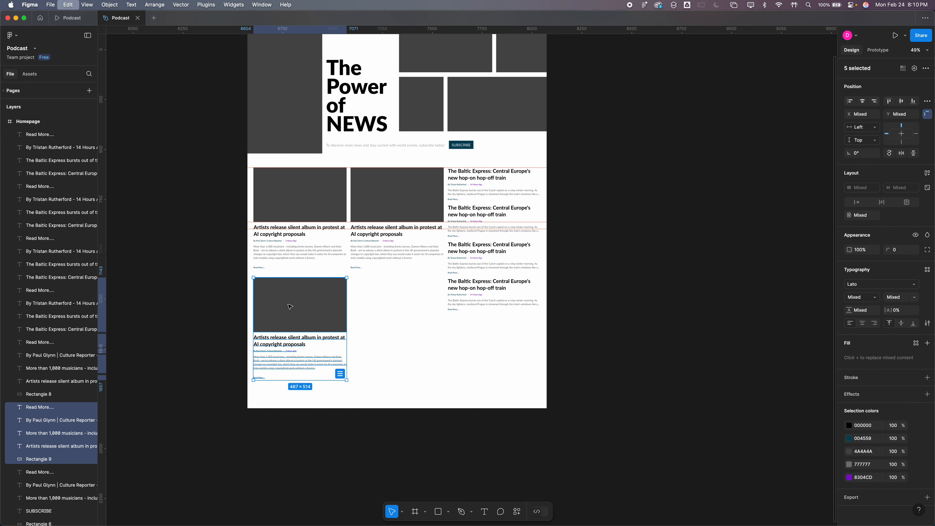
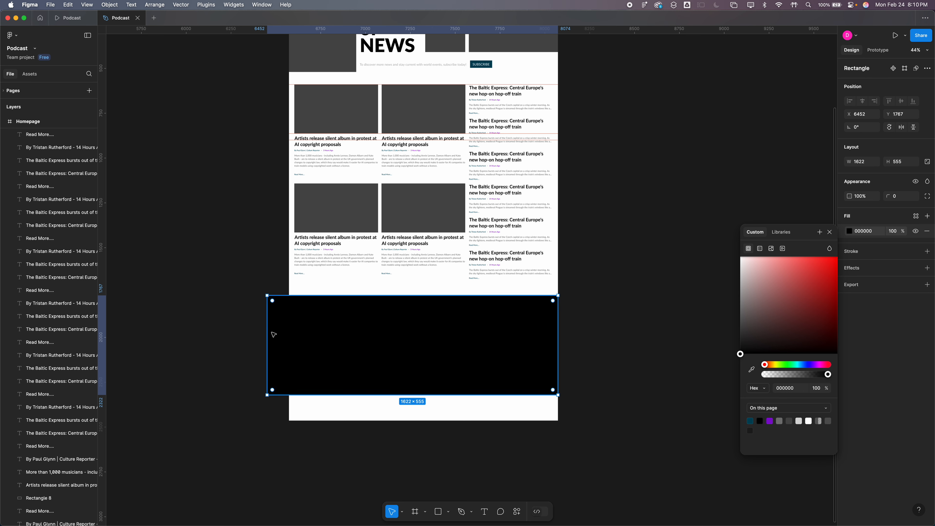
Resize the black rectangle to a width of 1500 so it spans the Homepage frame, and adjust its position.
drag(267, 333, 288, 329)
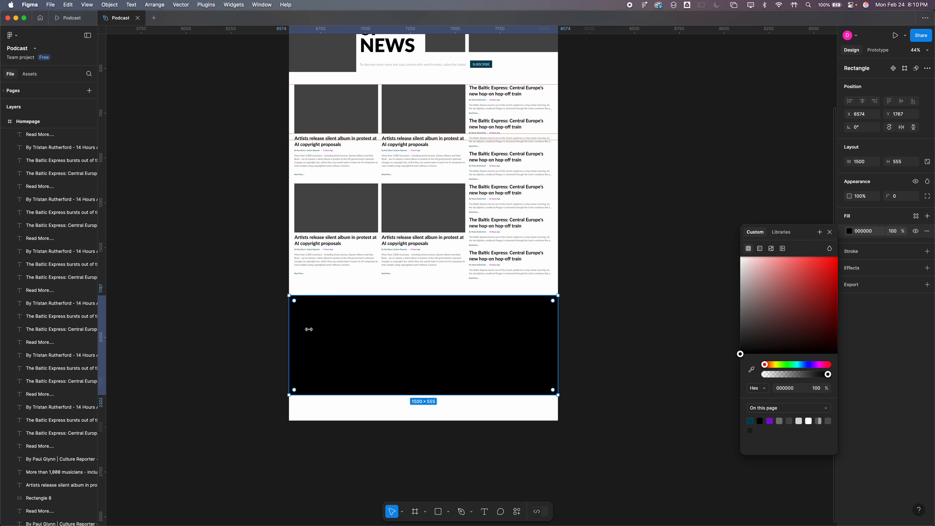
drag(396, 334, 399, 329)
Copy the hero title "The Power of NEWS" down onto the black rectangle and set the copy's fill to FFFFFF.
scroll(400, 329, down, 5)
drag(436, 171, 430, 409)
key(Return)
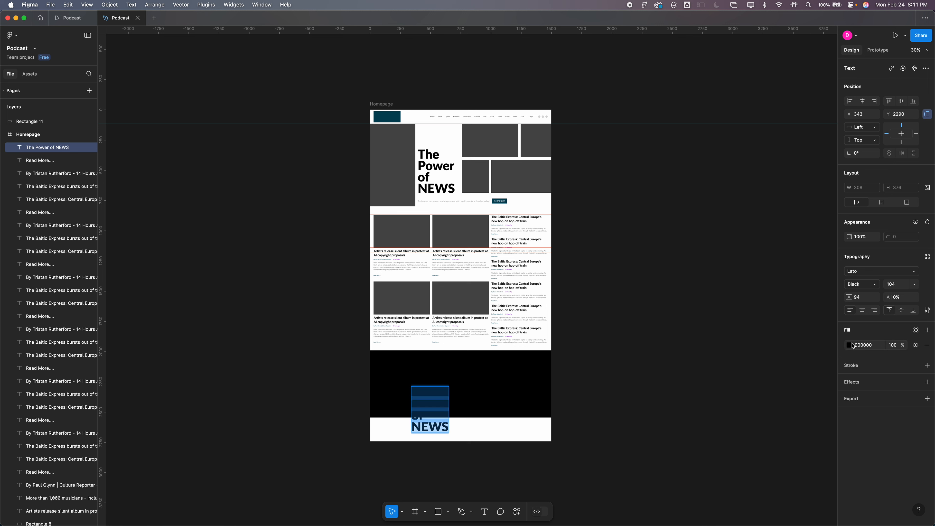
click(853, 347)
click(778, 355)
drag(779, 354, 712, 309)
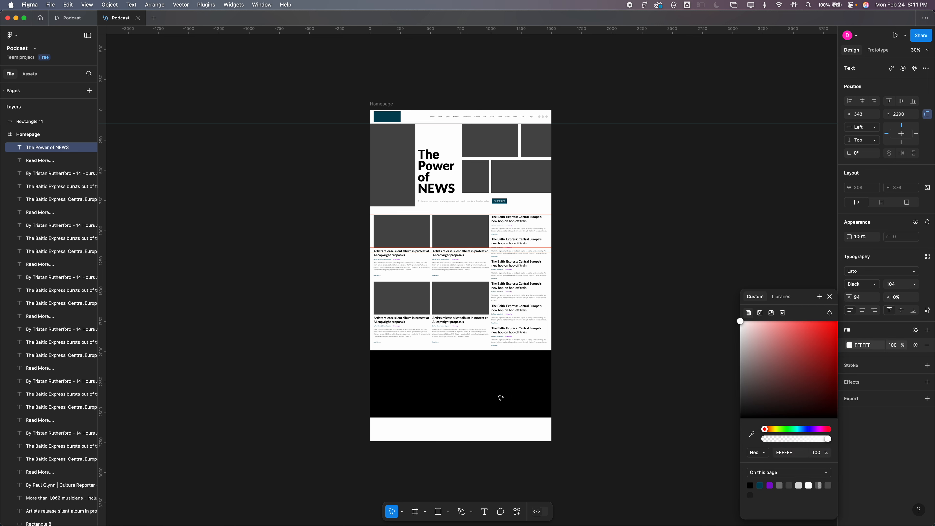
key(Escape)
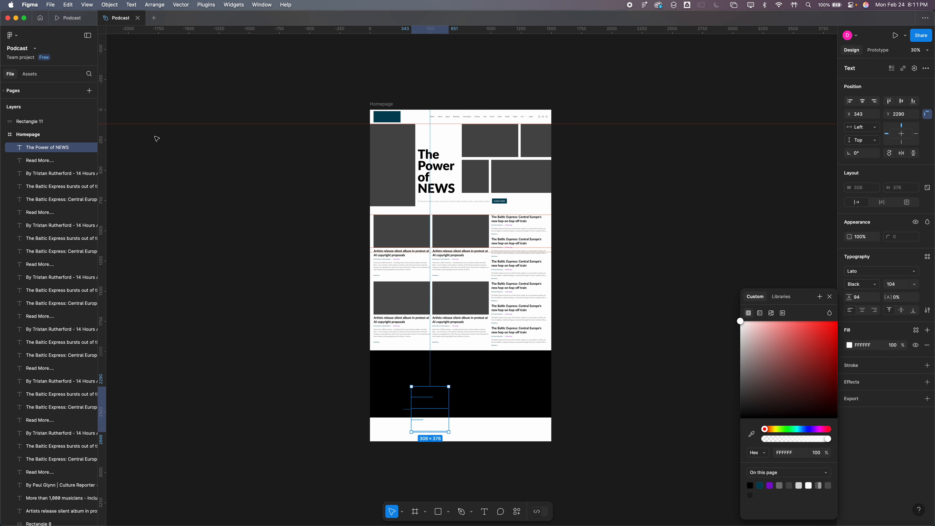
Move the black rectangle's layer into the Homepage frame below the copied title, and place that title at X 45, Y 2107.
drag(22, 121, 27, 156)
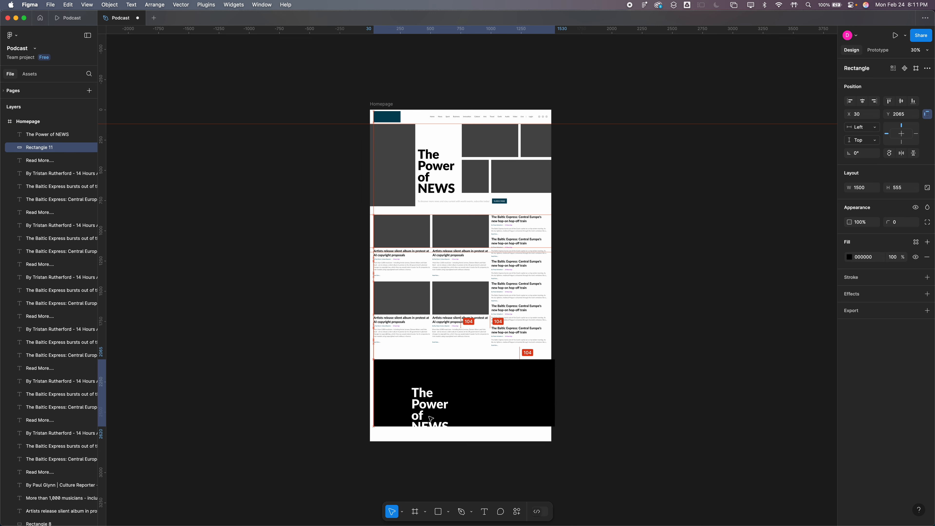
drag(429, 403, 394, 373)
key(super+z)
click(428, 395)
Set the font size of the white title on the black rectangle to 72.
key(Return)
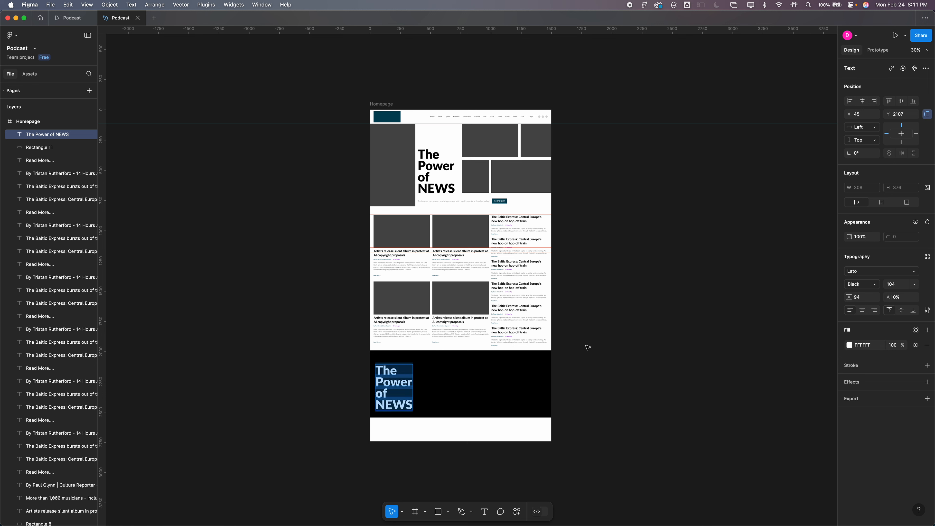
click(897, 284)
text(84)
key(Return)
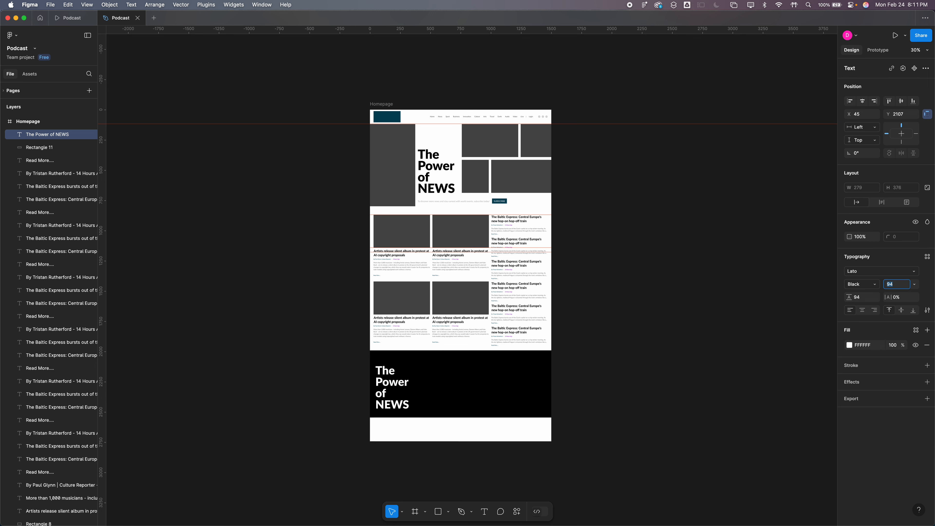
key(shift+Down)
key(shift+Down)
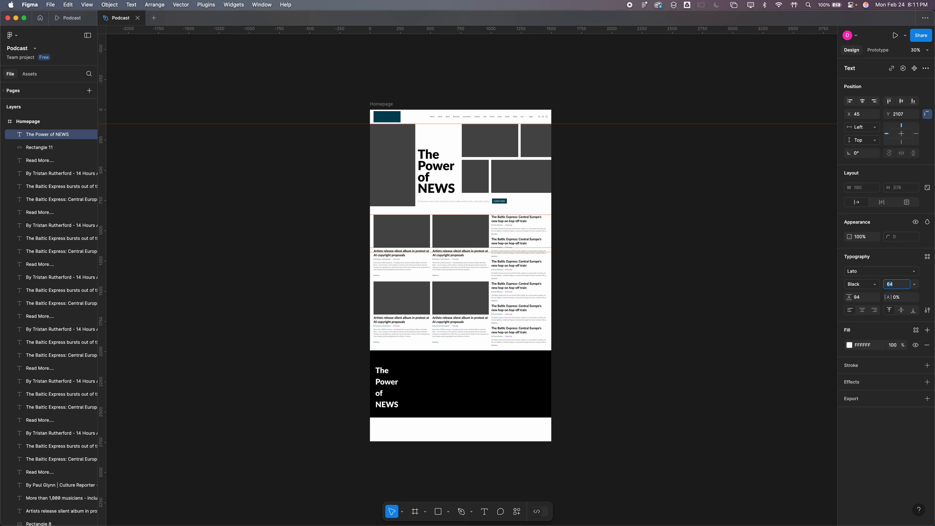
key(Up)
key(Up)
key(Up)
key(Up)
key(Up)
key(Up)
key(Up)
key(Up)
Replace the white title's text on the black rectangle with "Recent Articles".
double_click(396, 391)
double_click(394, 384)
scroll(394, 384, down, 1)
scroll(395, 384, down, 5)
scroll(395, 385, up, 2)
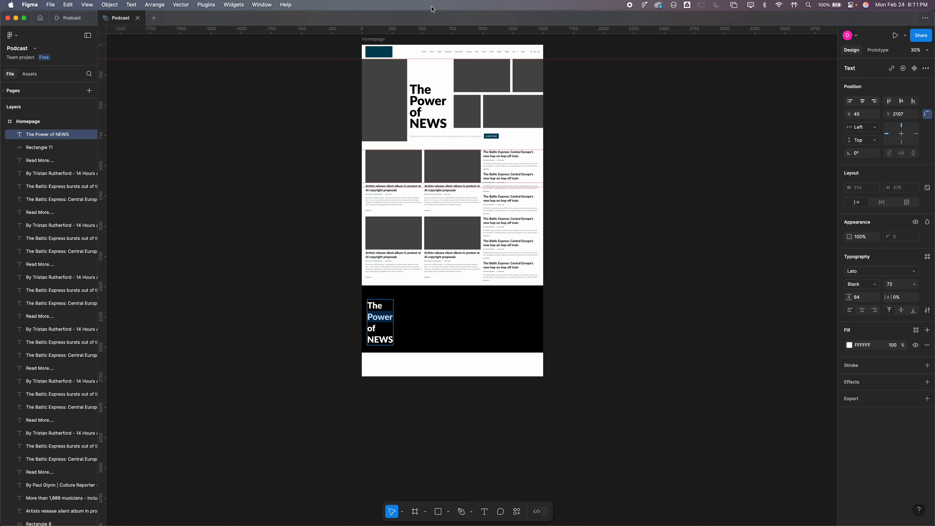
key(super+a)
text(R)
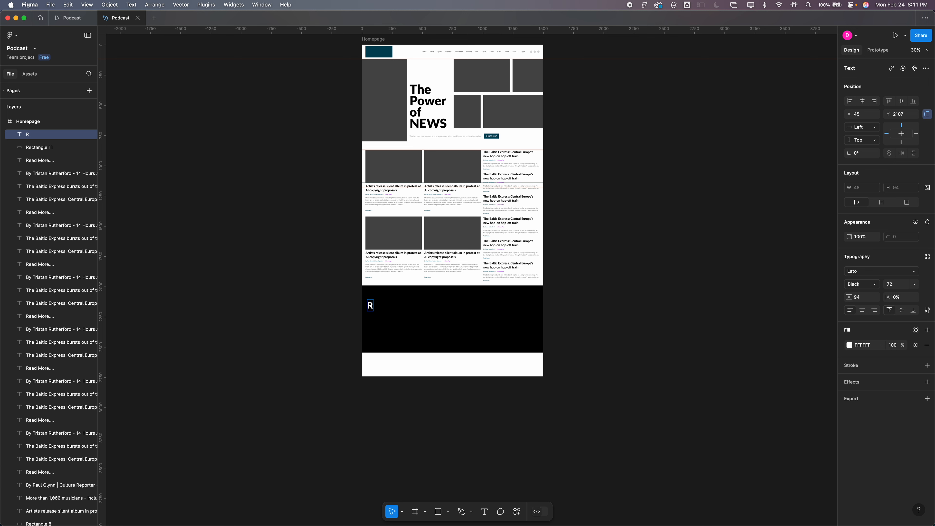
text(ecent Articles)
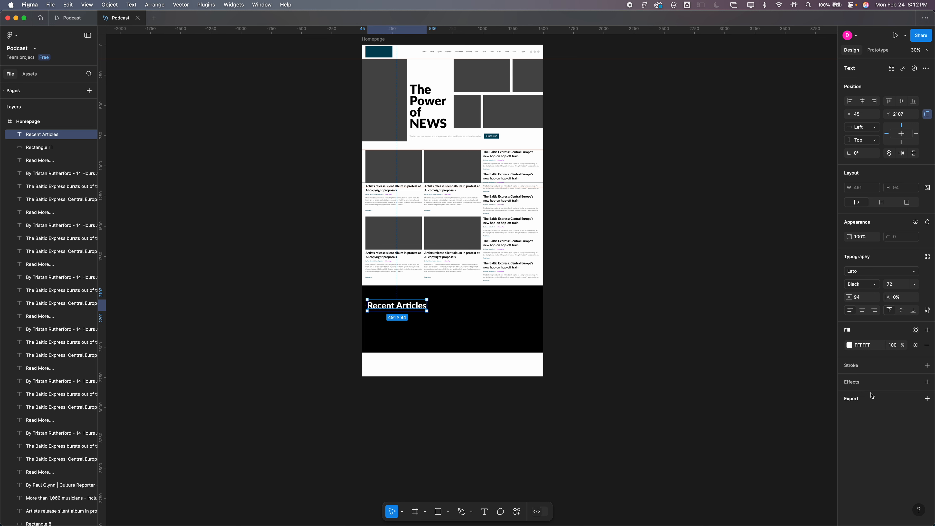
Show the 12-column layout grid of the Homepage frame.
click(679, 302)
scroll(510, 256, up, 2)
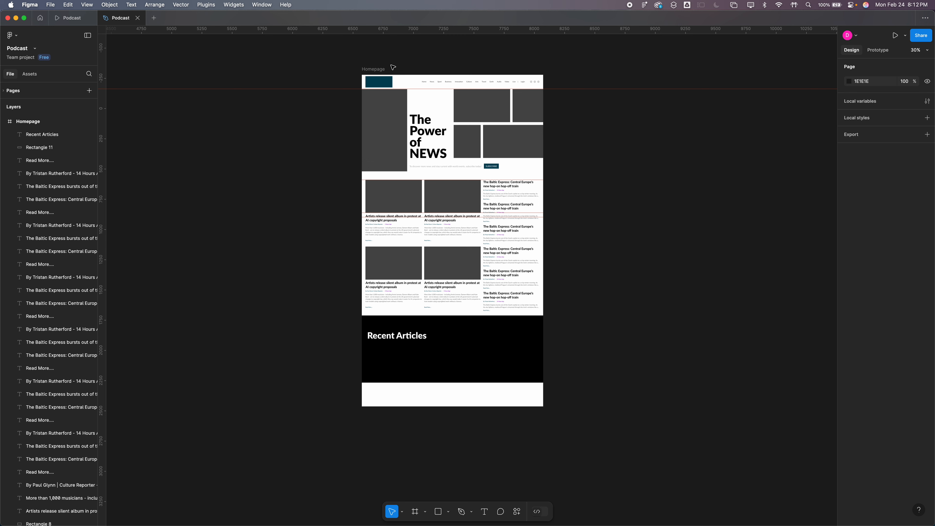
click(388, 73)
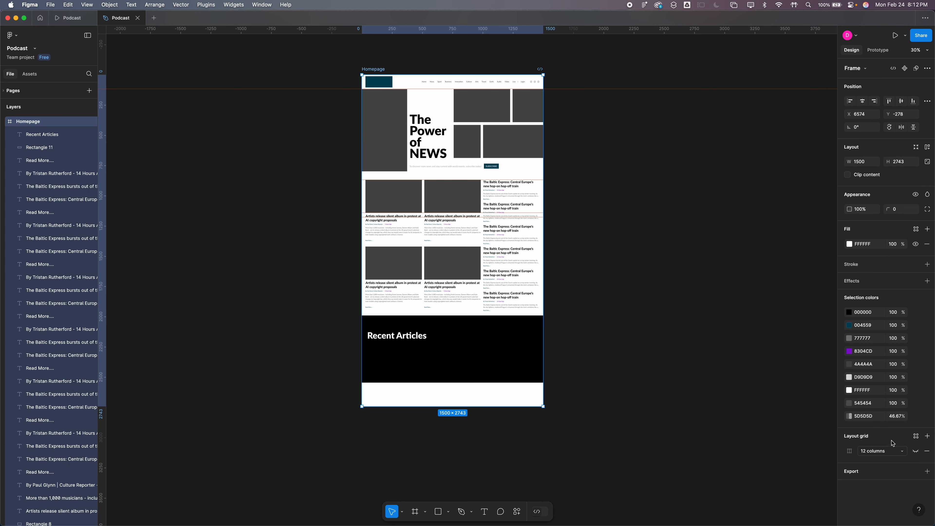
click(915, 451)
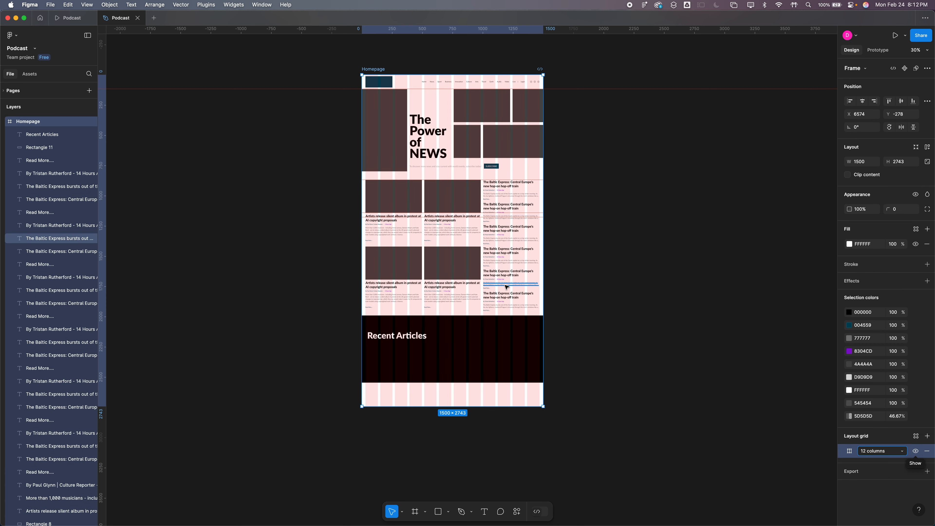
drag(400, 341, 408, 345)
scroll(408, 345, down, 1)
right_click(363, 343)
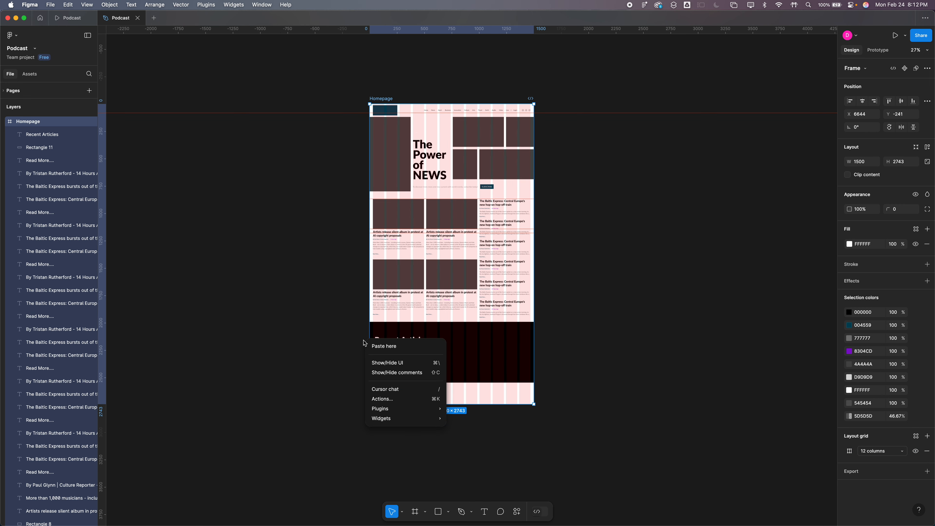
key(Escape)
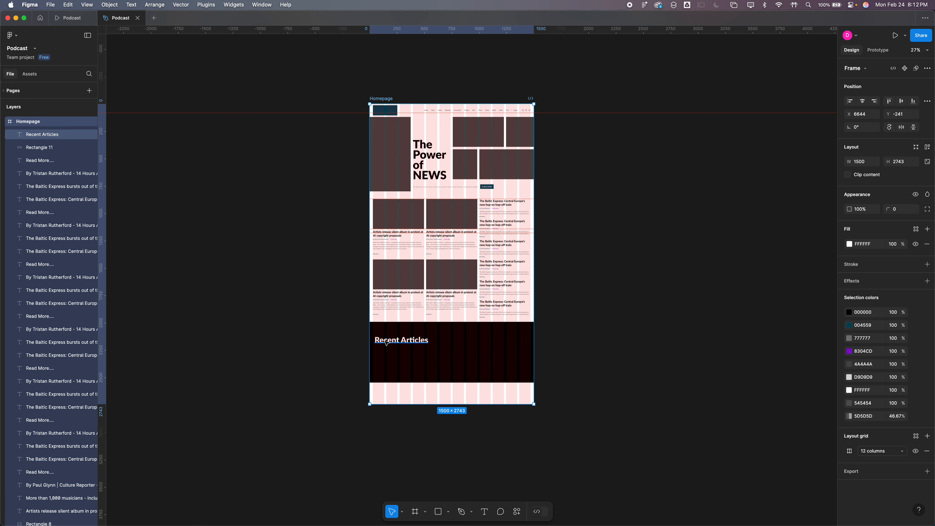
Move the "Recent Articles" title to the first grid column's edge at X 30, Y 2026.
drag(384, 341, 382, 335)
click(331, 337)
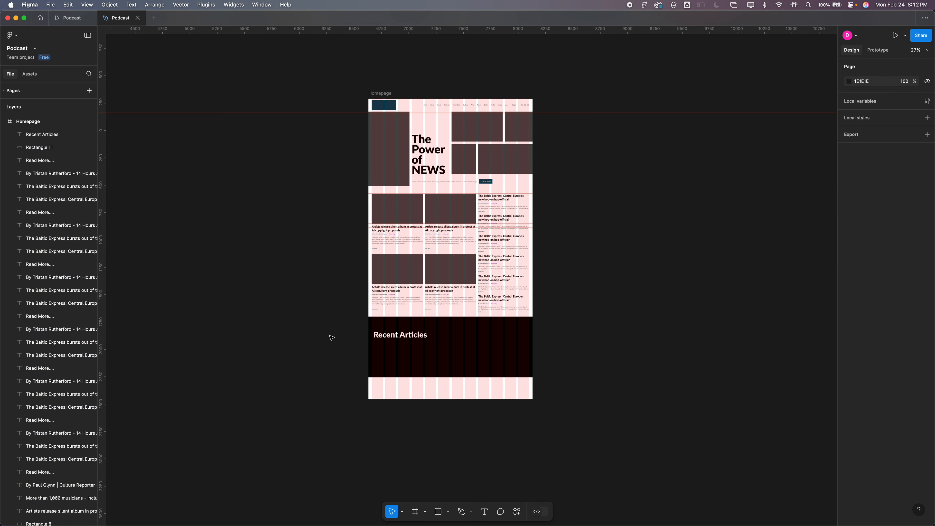
click(410, 336)
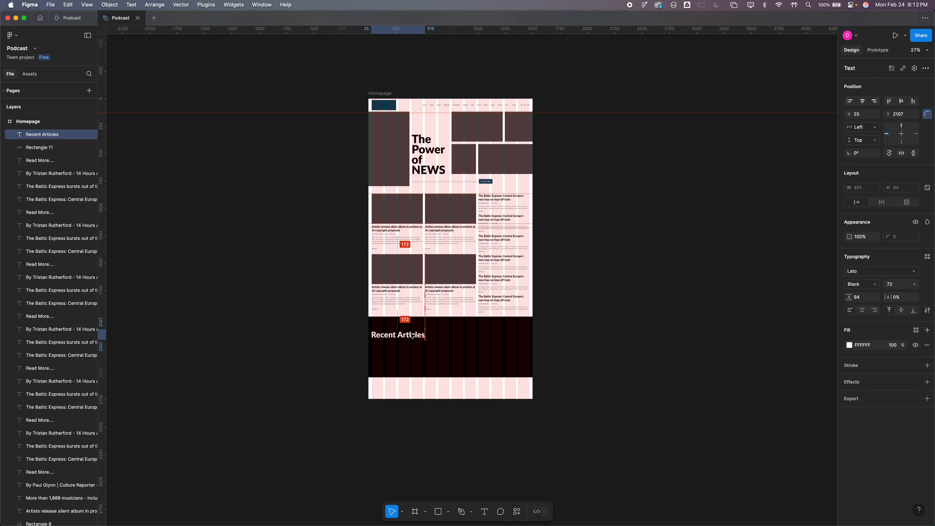
scroll(412, 336, up, 10)
drag(412, 336, 418, 291)
scroll(415, 303, down, 5)
click(765, 206)
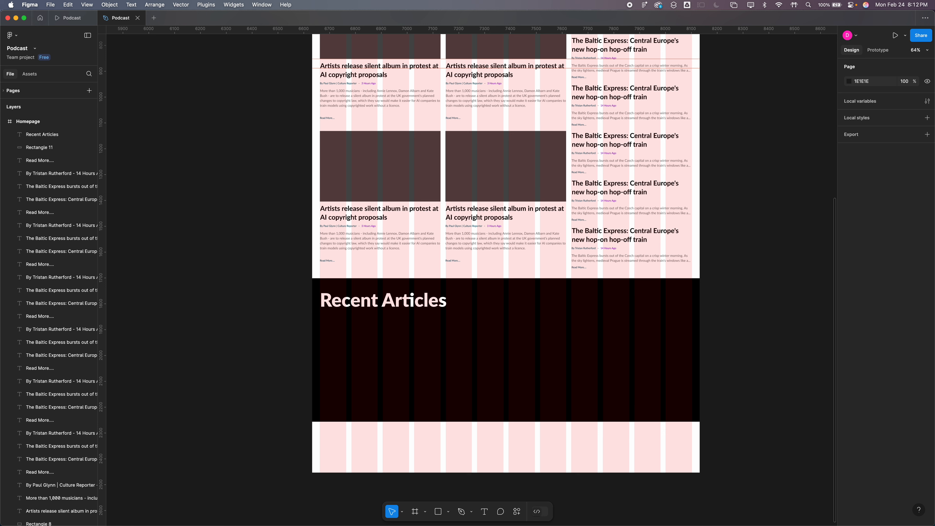
Draw a horizontal white line 345 wide below the "Recent Articles" title and set its stroke weight to 11.
click(439, 512)
click(448, 512)
click(453, 440)
mouse_move(320, 321)
mouse_down()
mouse_move(457, 322)
mouse_move(391, 321)
mouse_move(409, 320)
mouse_up()
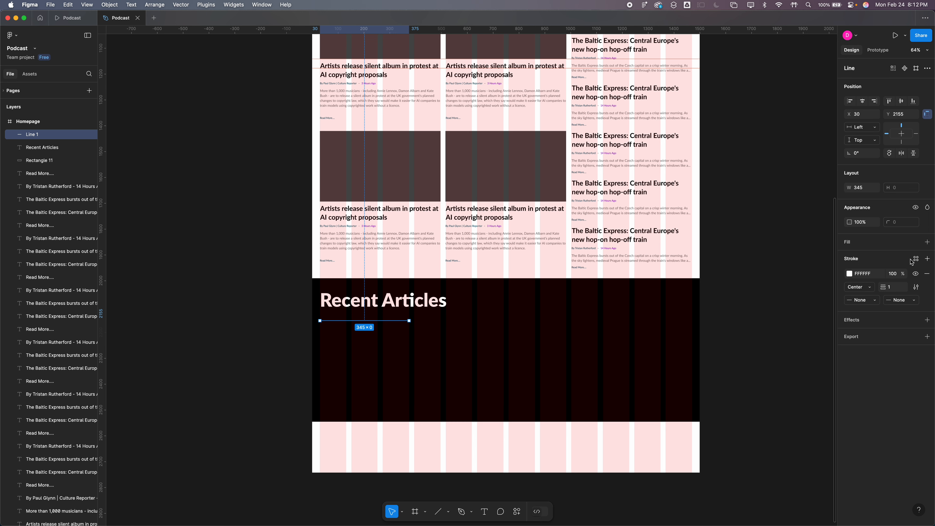
click(896, 289)
text(1)
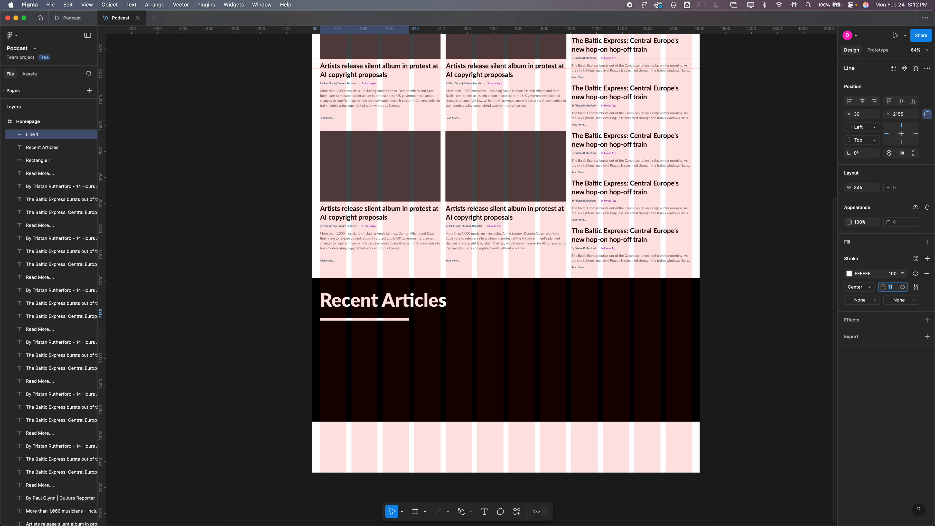
click(726, 302)
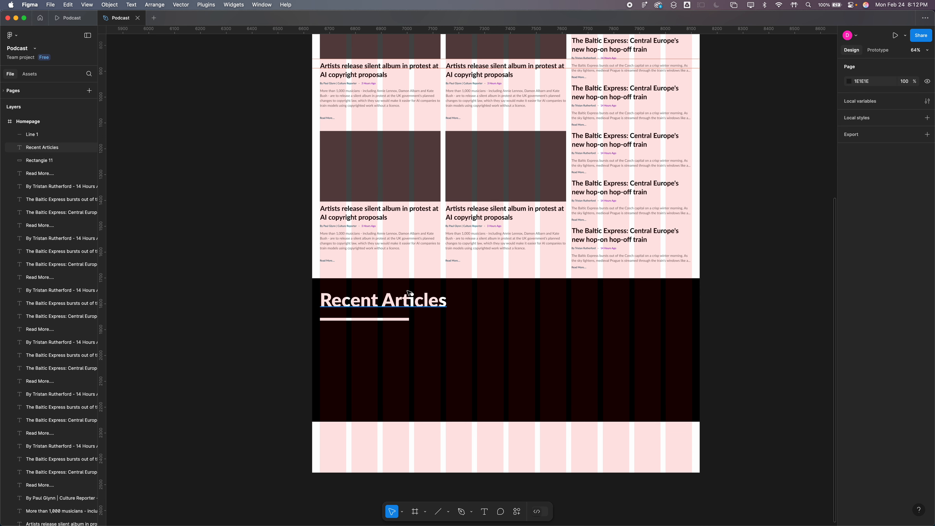
Examine how the "Recent Articles" title and the card text above it line up with the column grid.
click(416, 302)
scroll(416, 302, up, 5)
scroll(508, 307, down, 5)
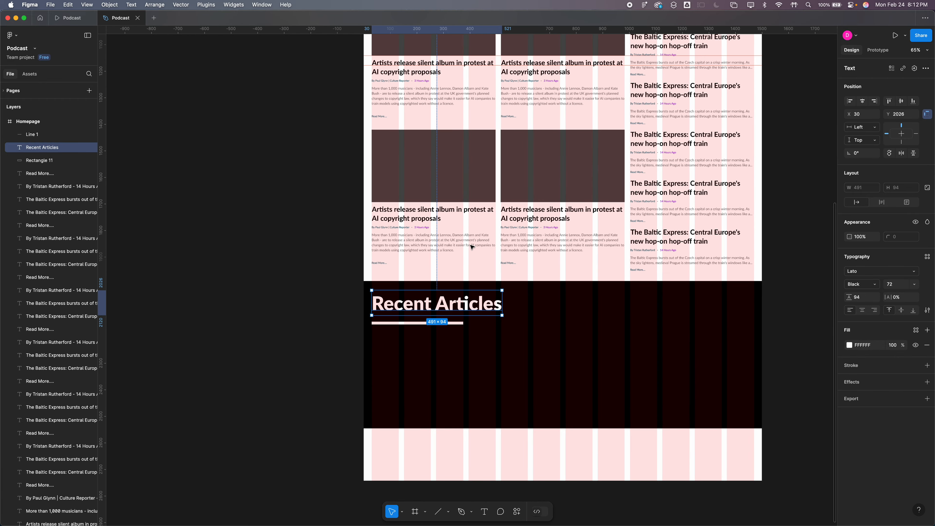
scroll(472, 246, up, 7)
click(673, 276)
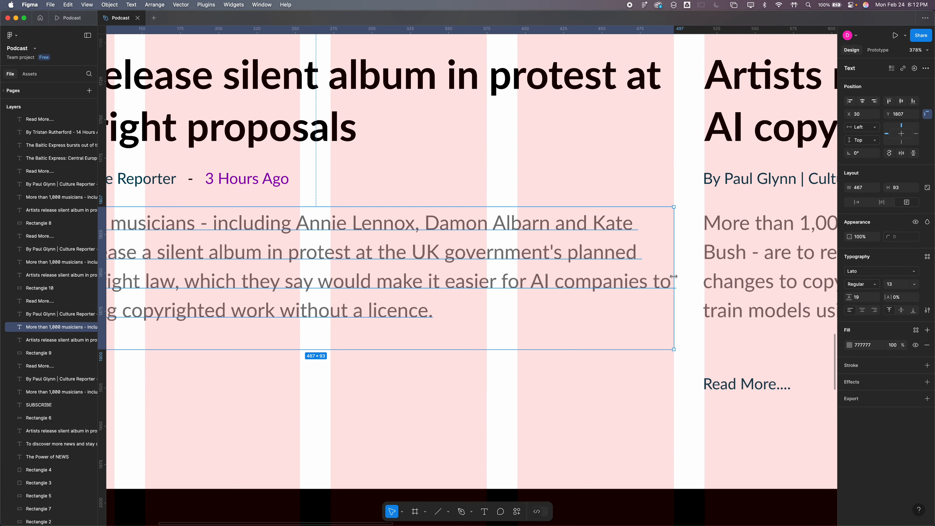
scroll(666, 268, down, 4)
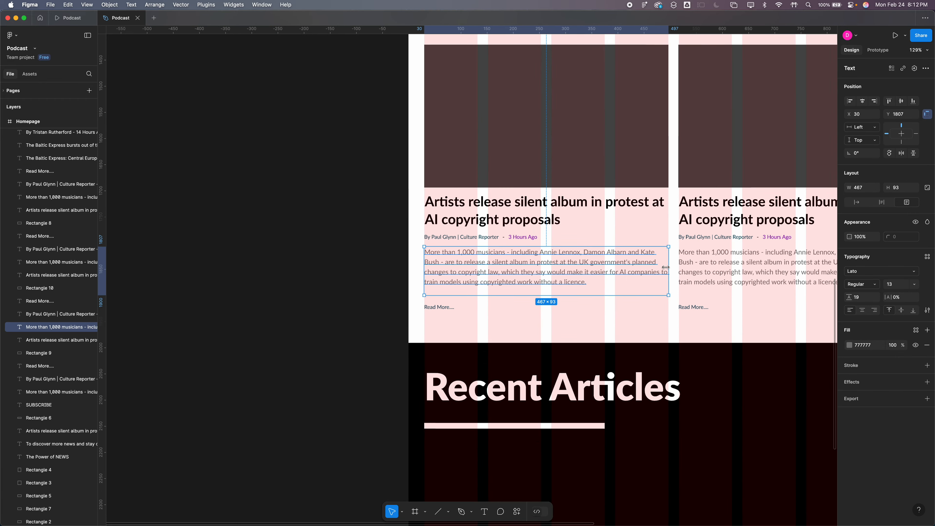
scroll(597, 207, down, 3)
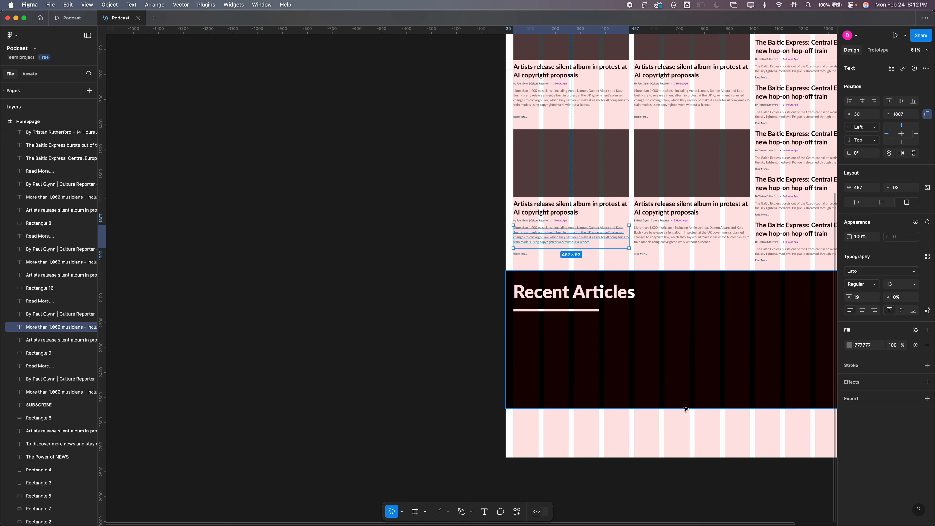
scroll(688, 333, right, 5)
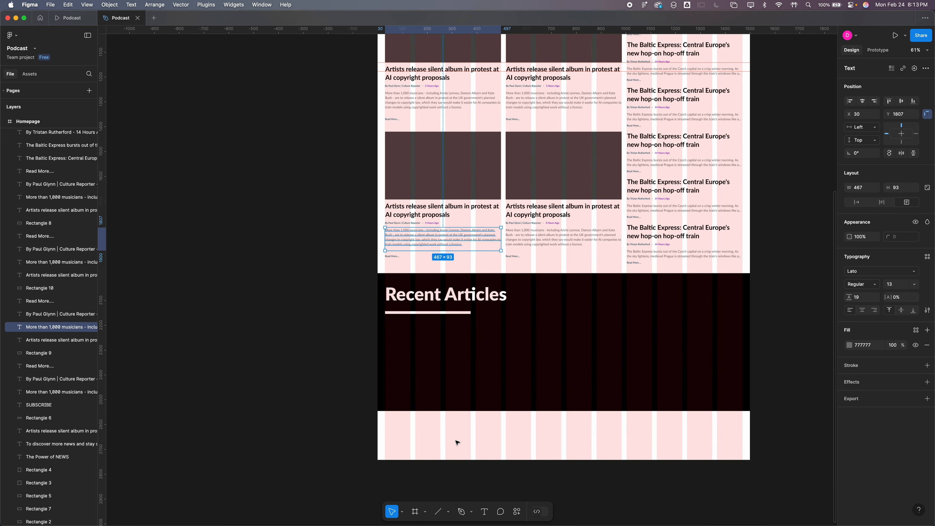
click(286, 395)
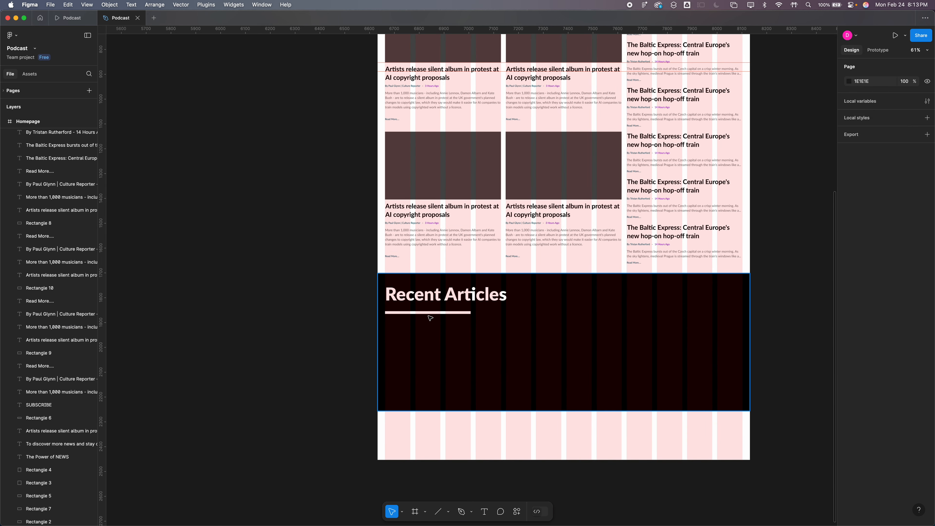
Move the white line below the "Recent Articles" title down to Y 2175.
click(430, 313)
drag(430, 312, 432, 316)
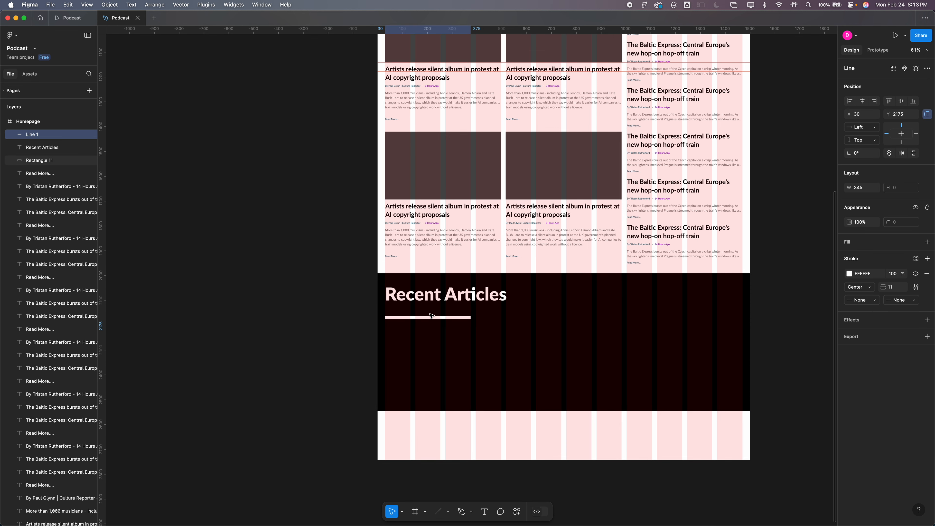
scroll(431, 316, down, 10)
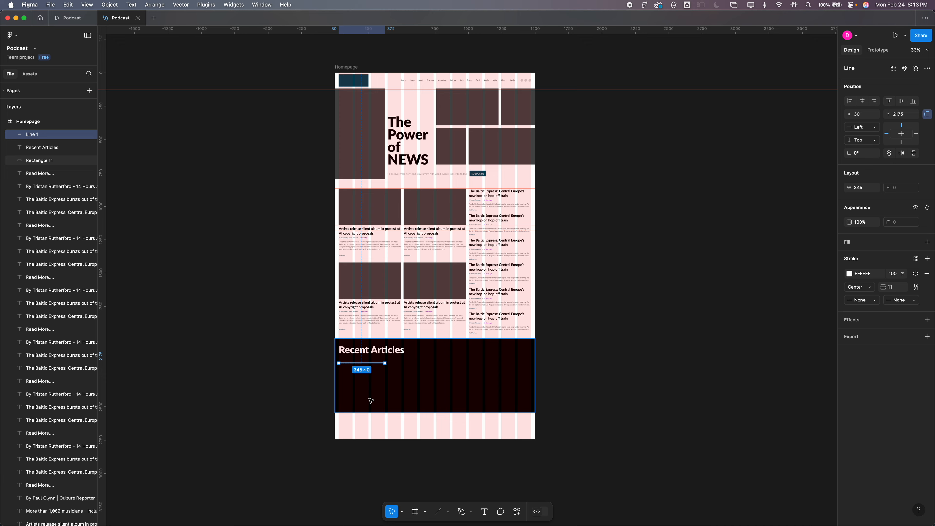
click(200, 432)
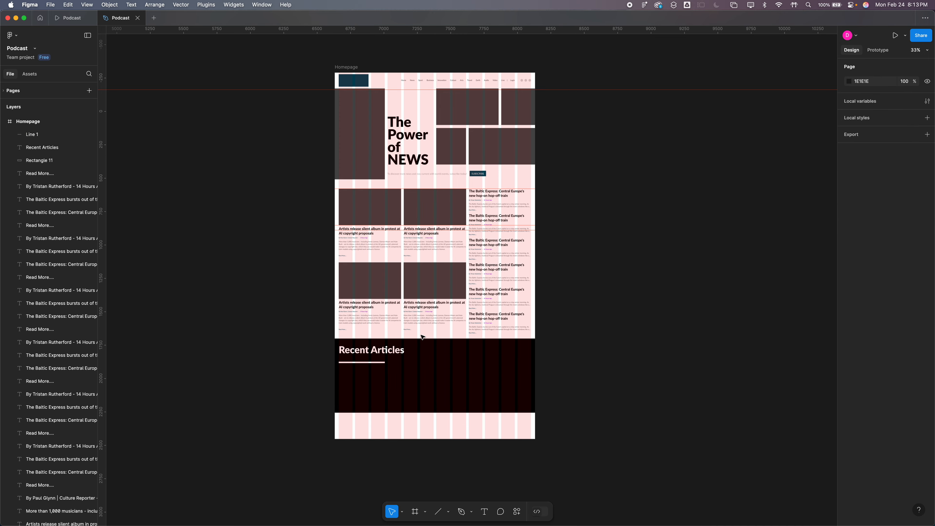
Duplicate the headline of the second card in the lower row and place the copy below the black rectangle at X 231, Y 2611.
scroll(422, 338, up, 10)
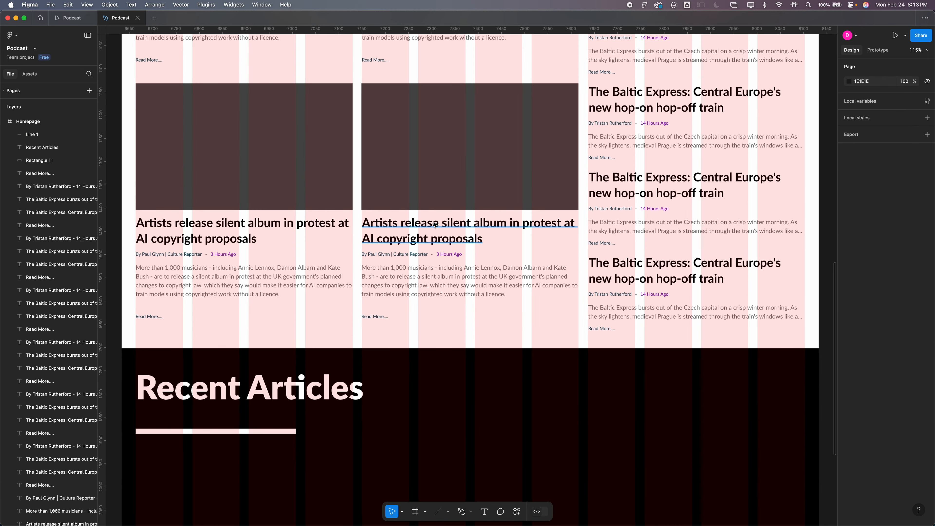
click(426, 244)
scroll(428, 243, down, 5)
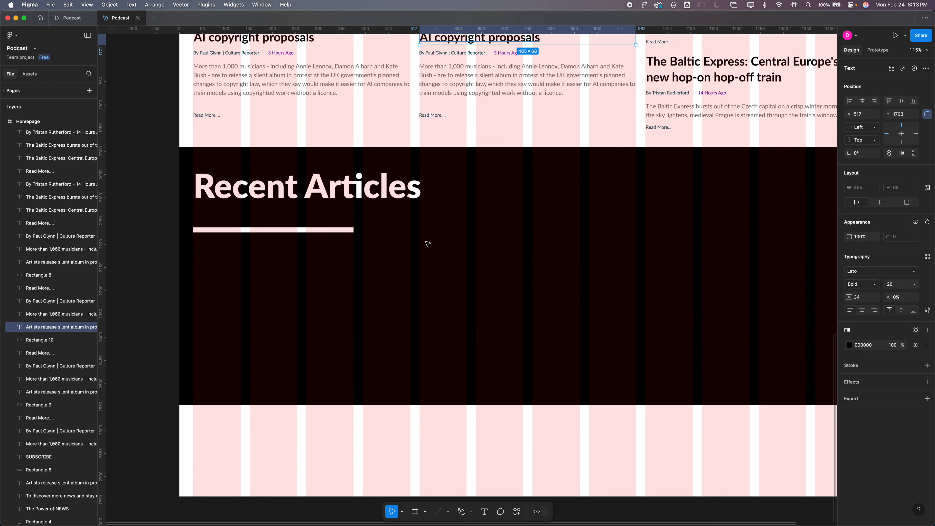
scroll(428, 244, down, 8)
click(303, 218)
key(super+v)
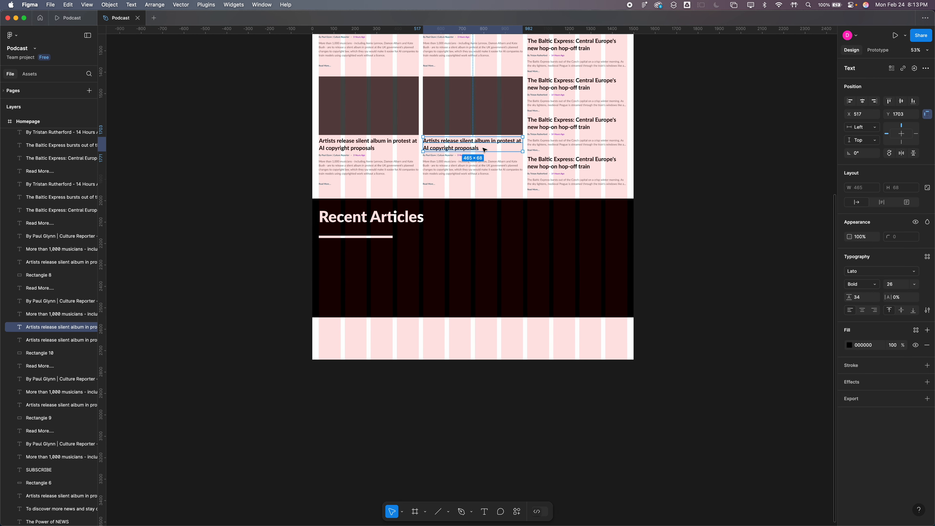
drag(484, 150, 414, 343)
Bring the copied headline's layer to the top of the Homepage frame and place it on the black rectangle at X 152, Y 2314.
scroll(24, 248, up, 5)
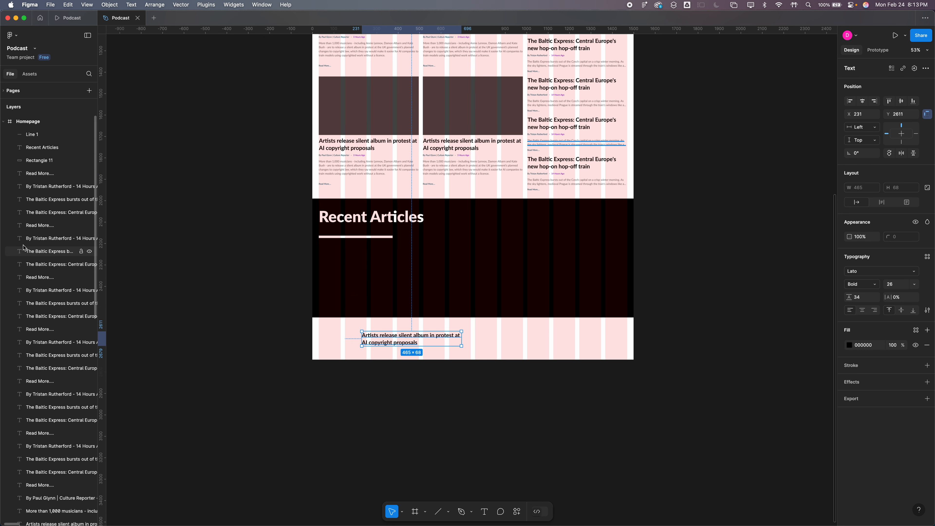
scroll(24, 248, down, 6)
drag(52, 367, 54, 133)
scroll(56, 291, up, 6)
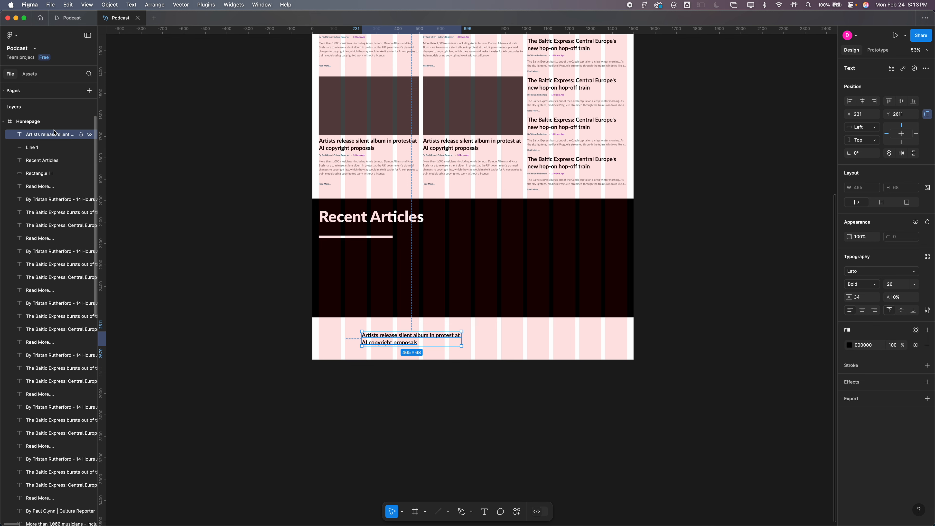
drag(371, 332, 356, 274)
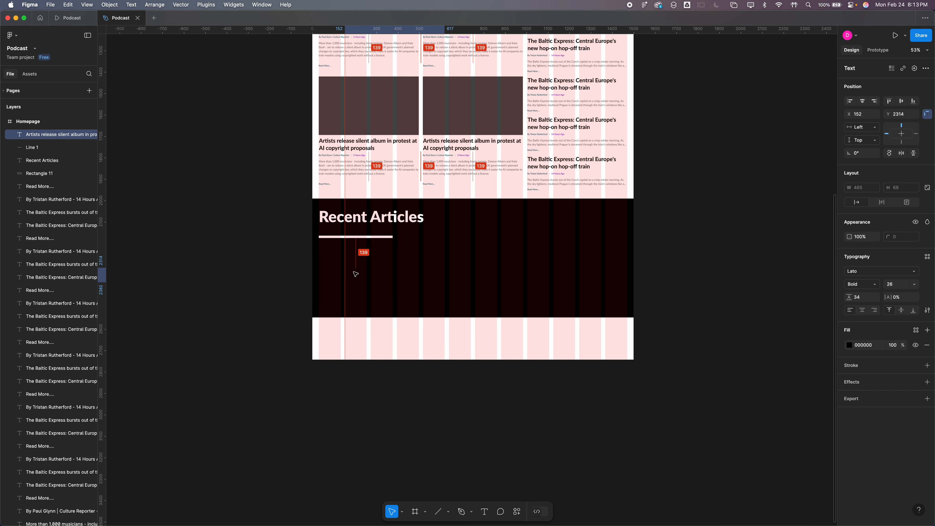
Set the fill of the copied headline on the black rectangle to FFFFFF.
double_click(356, 274)
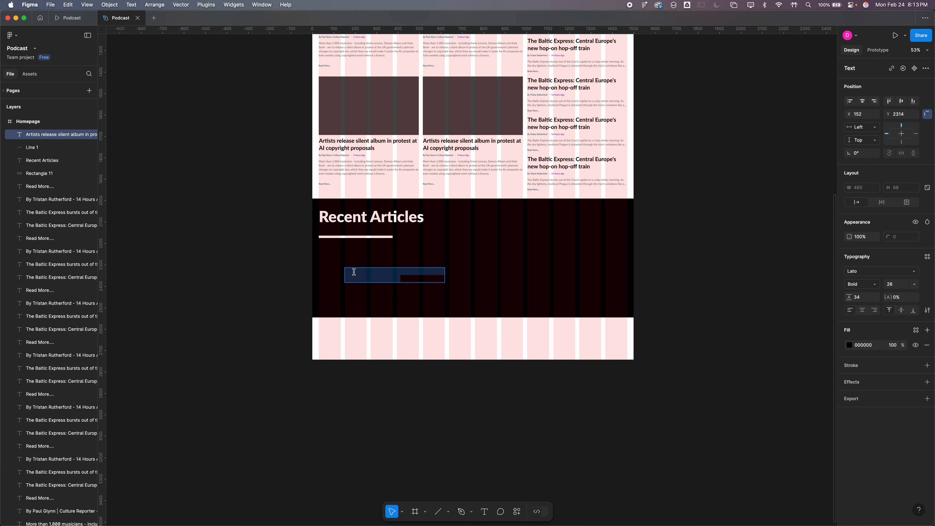
click(849, 345)
drag(794, 347, 702, 294)
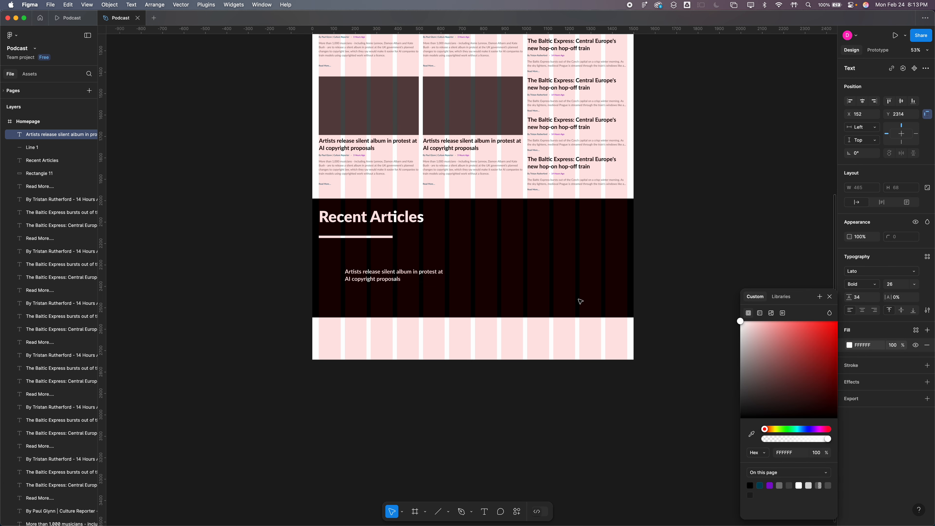
click(217, 316)
Place the white headline at X 32, Y 2257 and move the white line down to just above it.
scroll(403, 309, up, 5)
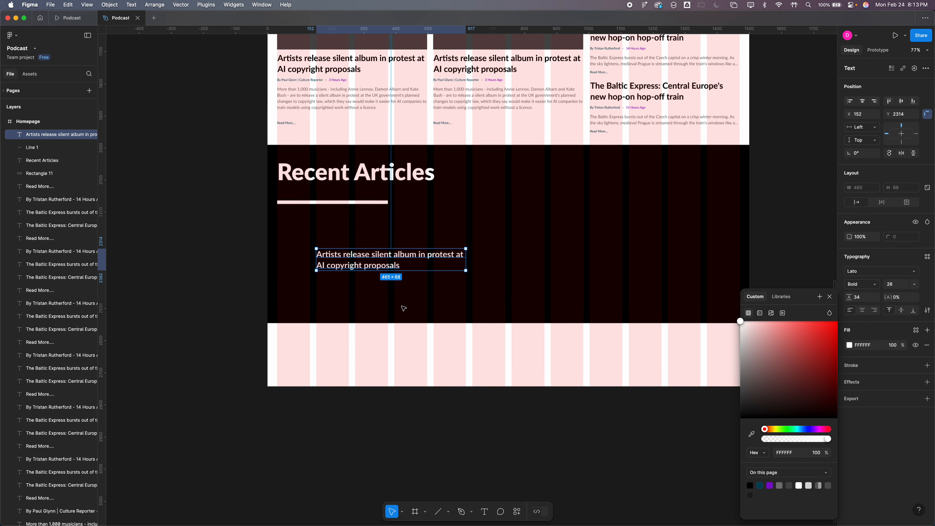
drag(333, 264, 324, 236)
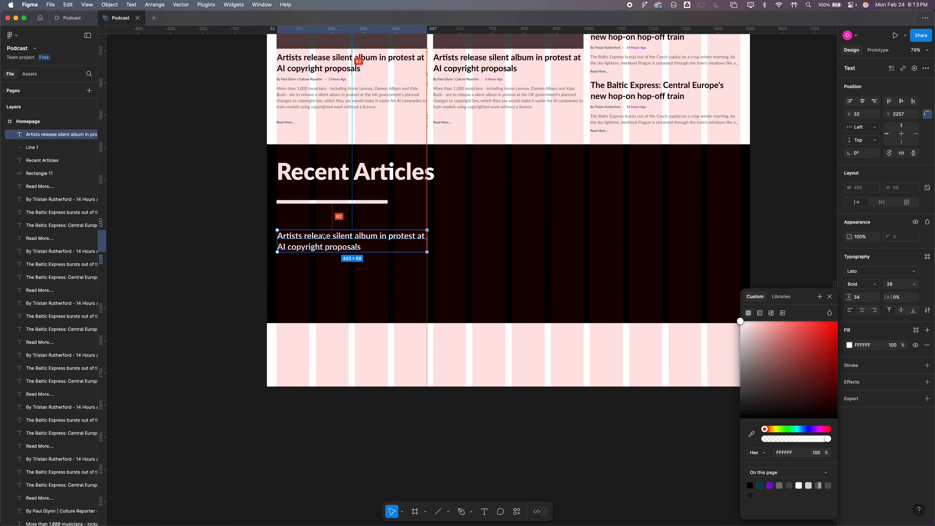
scroll(328, 243, up, 2)
drag(337, 242, 338, 267)
click(339, 266)
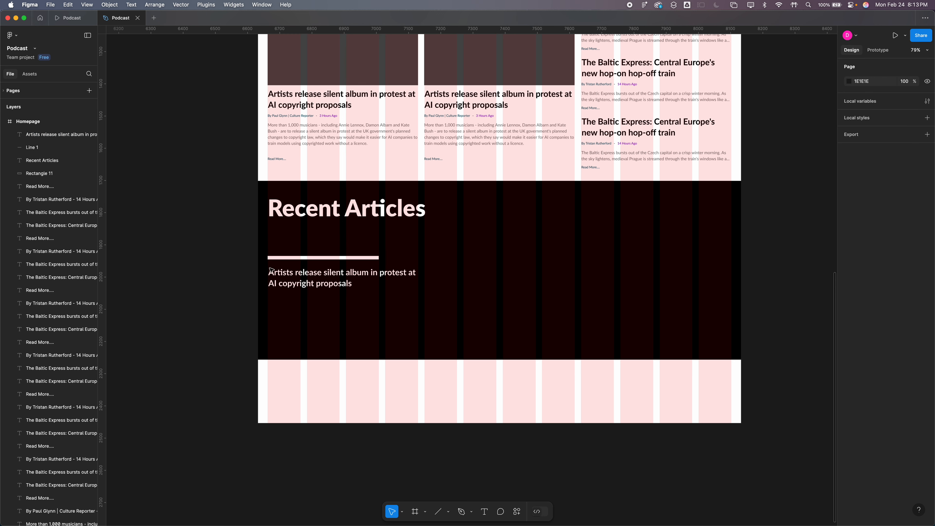
click(339, 275)
Copy the last Baltic Express article's description to X 29, Y 2347 below the white headline and set its fill to C5C5C5.
click(600, 158)
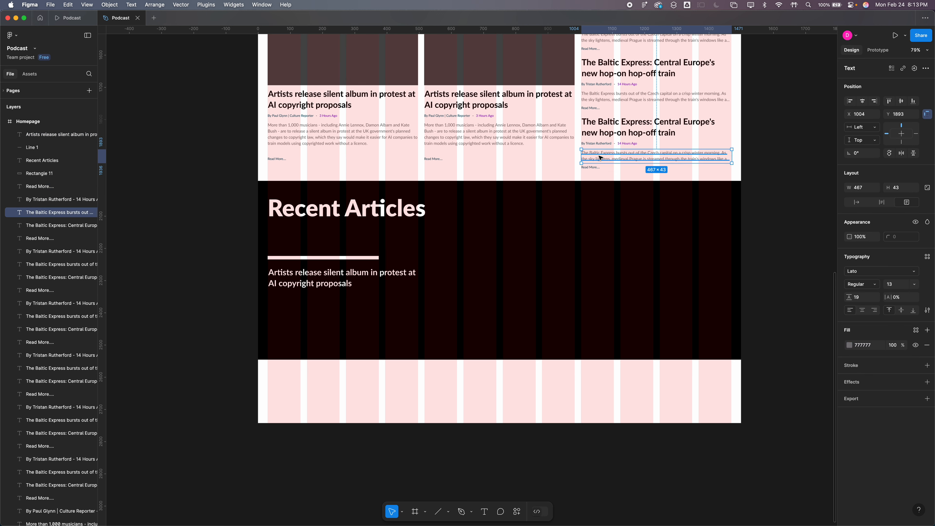
drag(600, 158, 460, 169)
drag(35, 212, 40, 129)
drag(476, 171, 302, 305)
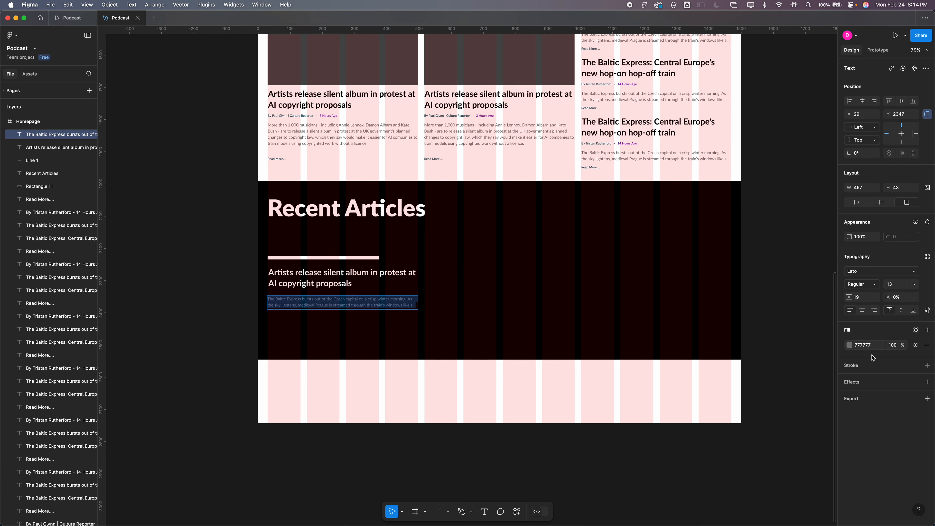
click(854, 345)
drag(755, 359, 731, 346)
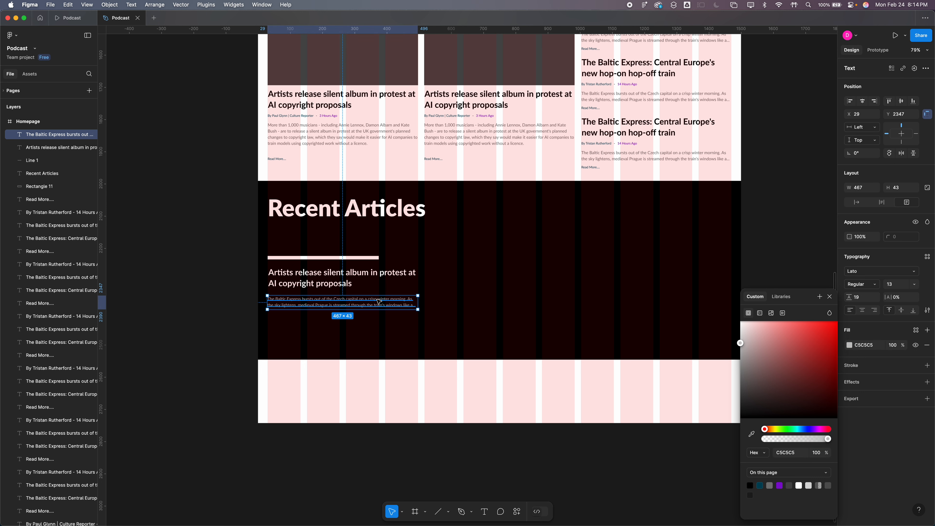
Copy the last Baltic Express article's "Read More...." text and place the copy below the gray description at X 49, Y 2412.
click(589, 168)
key(super+c)
key(super+v)
drag(589, 168, 282, 323)
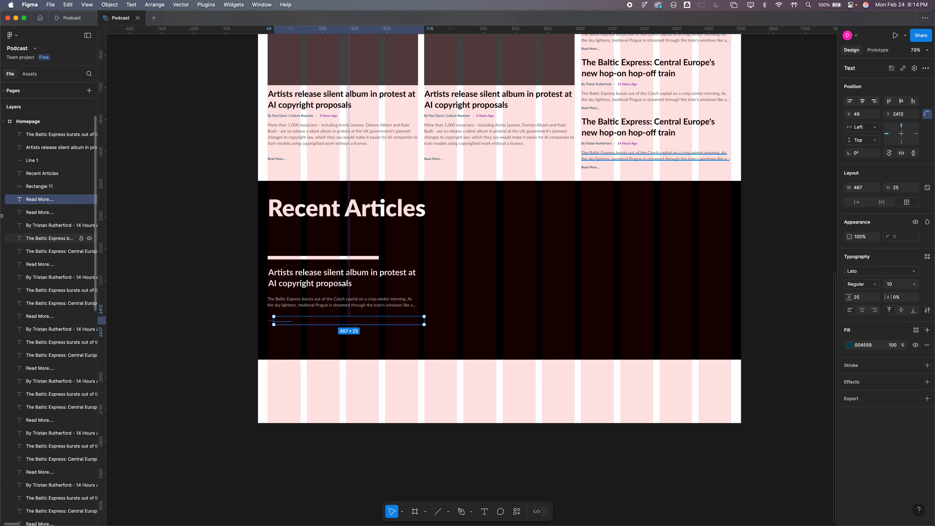
Bring the copied "Read More...." text to the front of the layer order and move it left to X 30.
drag(31, 200, 30, 163)
drag(34, 139, 36, 129)
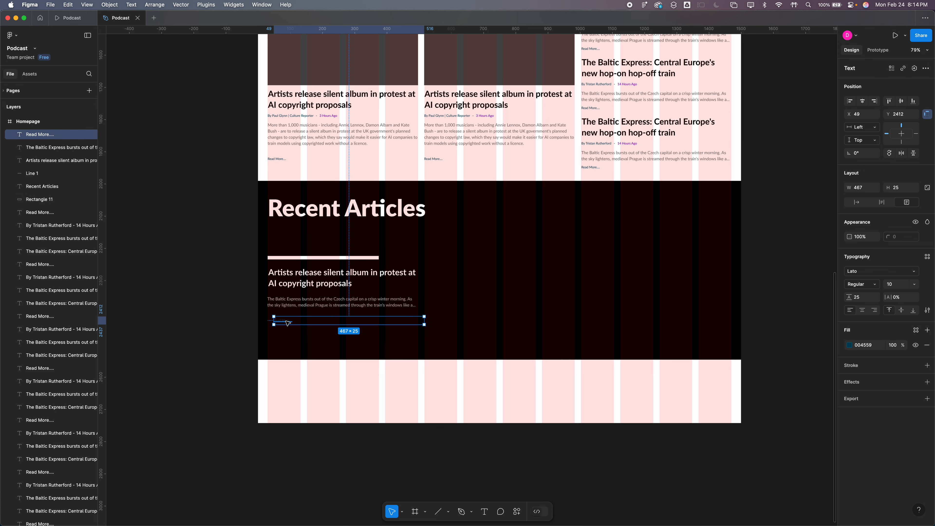
scroll(287, 323, up, 10)
drag(285, 323, 258, 321)
double_click(258, 321)
Set the "Read More...." text's fill to 00C8FF and move it up to Y 2394, just below the gray description.
click(850, 345)
drag(836, 384, 838, 321)
scroll(451, 331, down, 10)
scroll(451, 332, right, 4)
key(Escape)
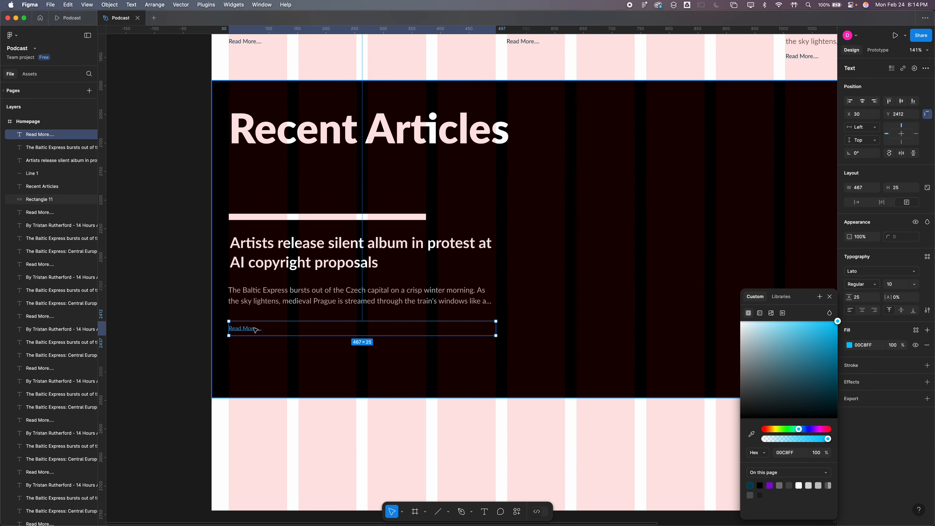
drag(254, 331, 251, 319)
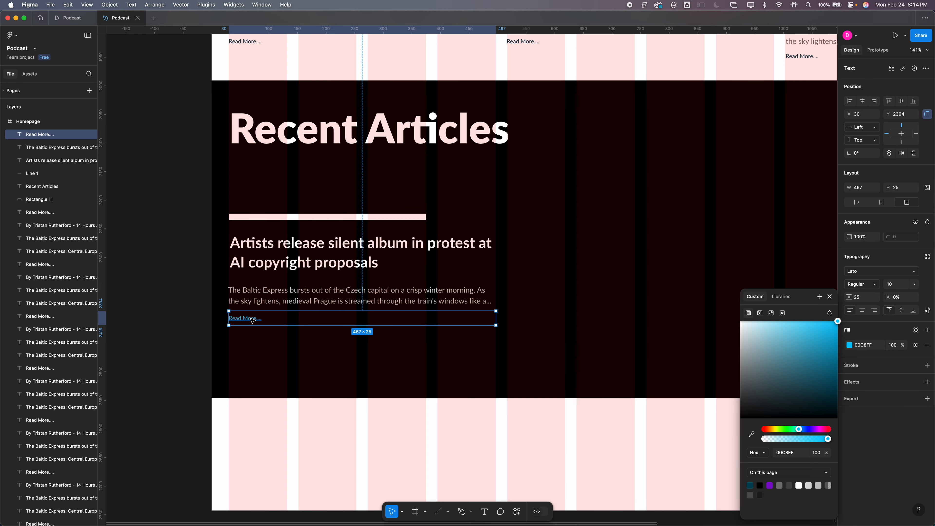
scroll(251, 319, down, 3)
scroll(253, 321, down, 5)
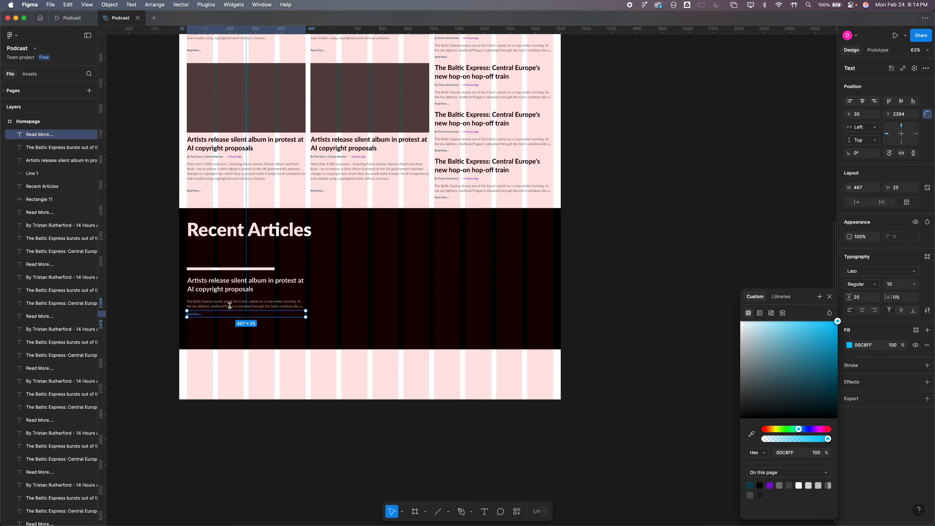
drag(171, 274, 261, 327)
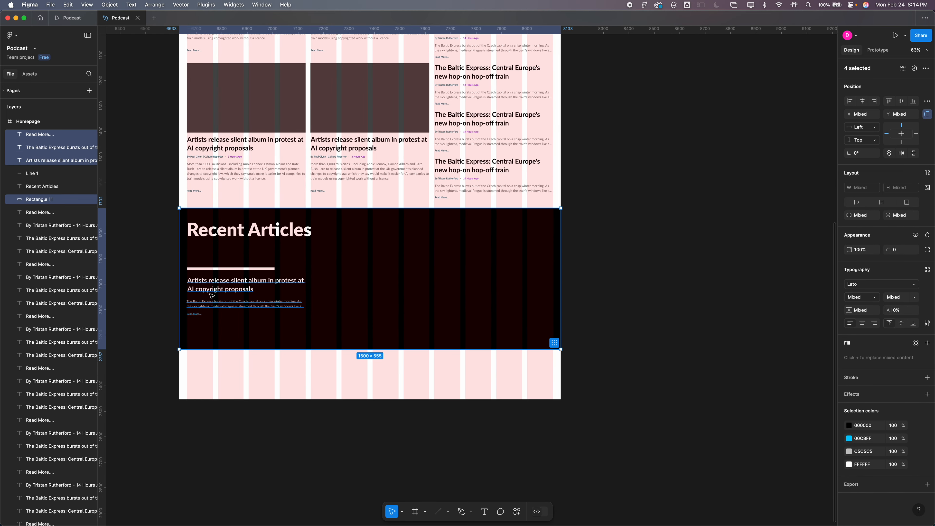
drag(214, 292, 363, 295)
key(ctrl+z)
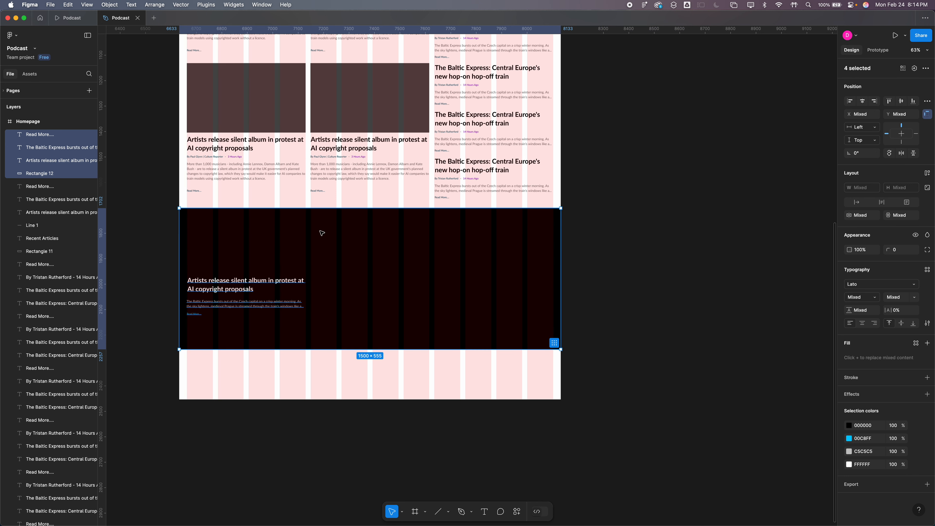
key(Escape)
click(184, 228)
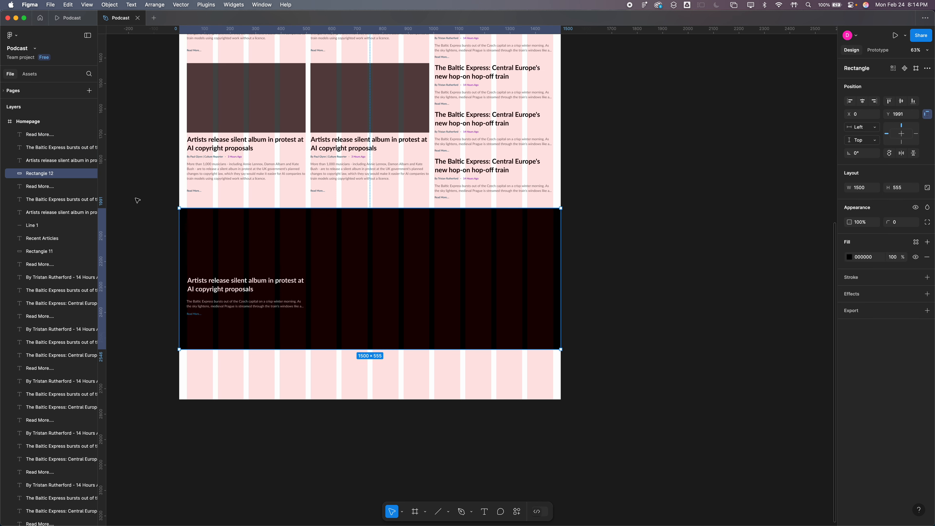
key(super+z)
Duplicate the white headline, gray description and blue "Read More...." text into the second and third columns of the black section.
click(223, 291)
shift+click(216, 305)
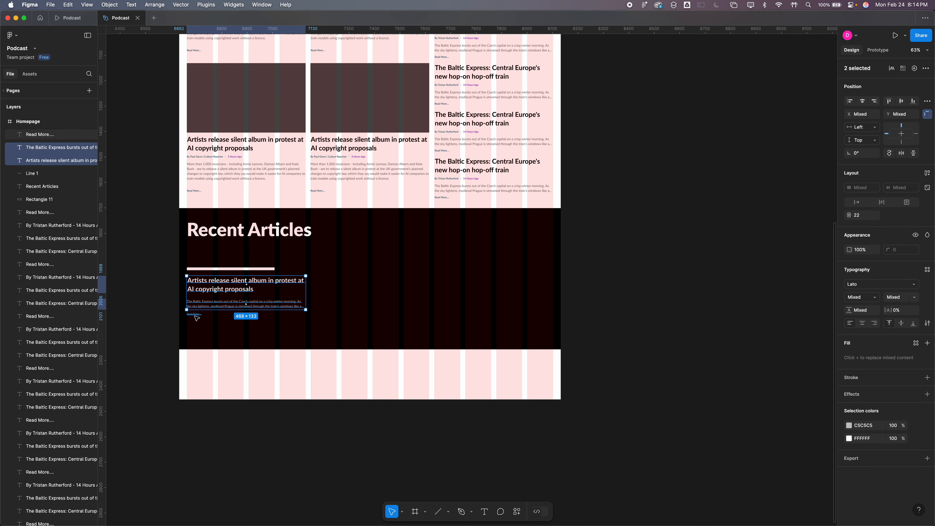
shift+click(195, 315)
alt+drag(219, 290, 466, 294)
key(super+c)
key(super+v)
click(589, 259)
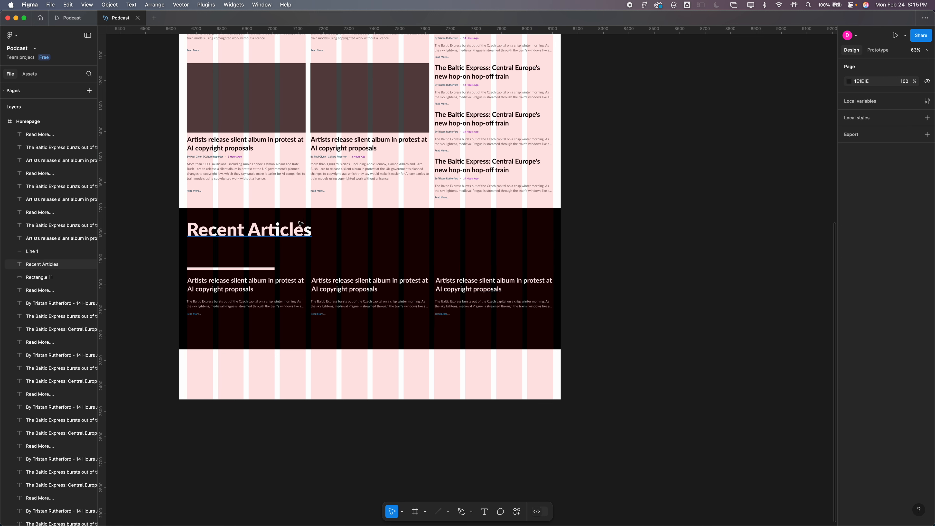
Move all nine texts of the three recent article entries down about 73 px and lower the white line to just above them.
click(374, 284)
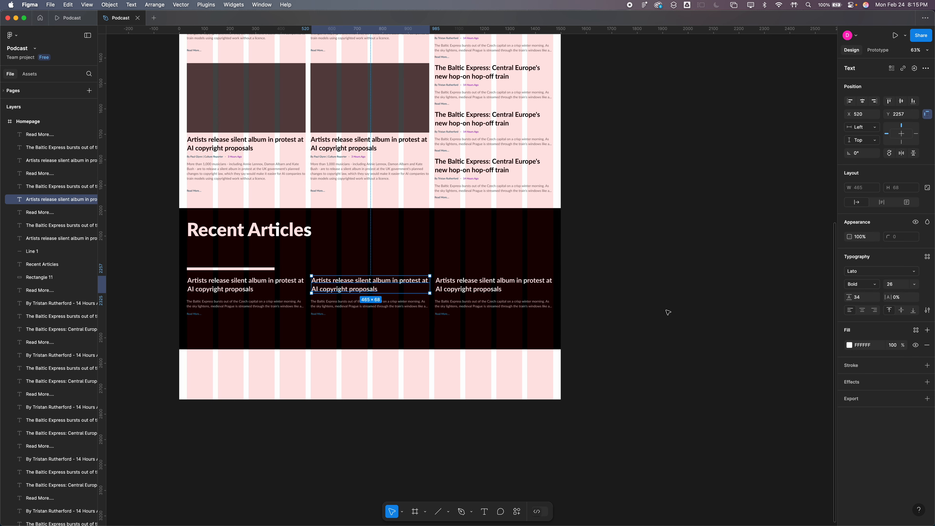
shift+click(495, 294)
shift+click(490, 306)
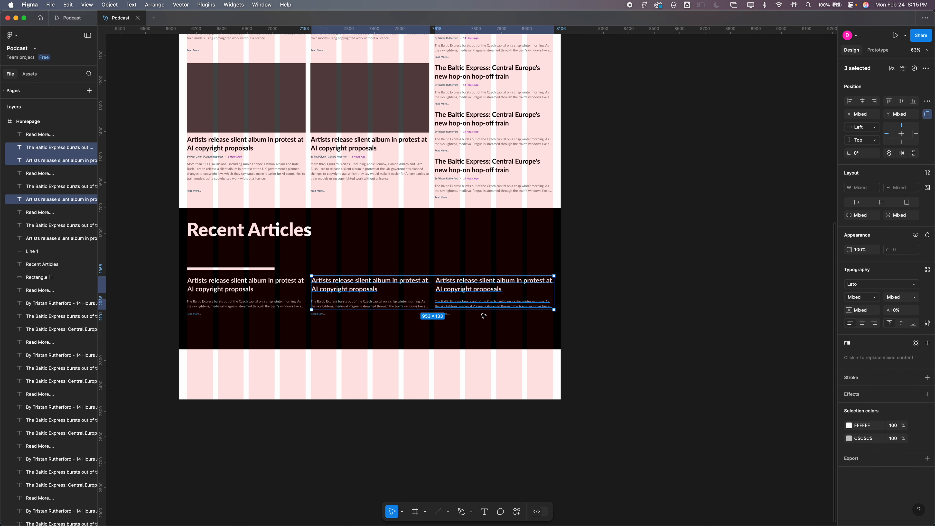
shift+click(449, 315)
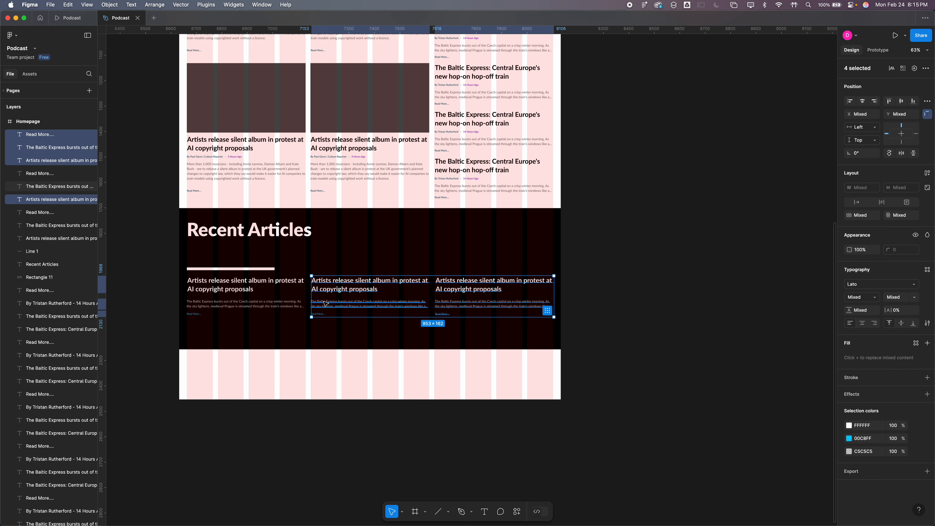
shift+click(323, 313)
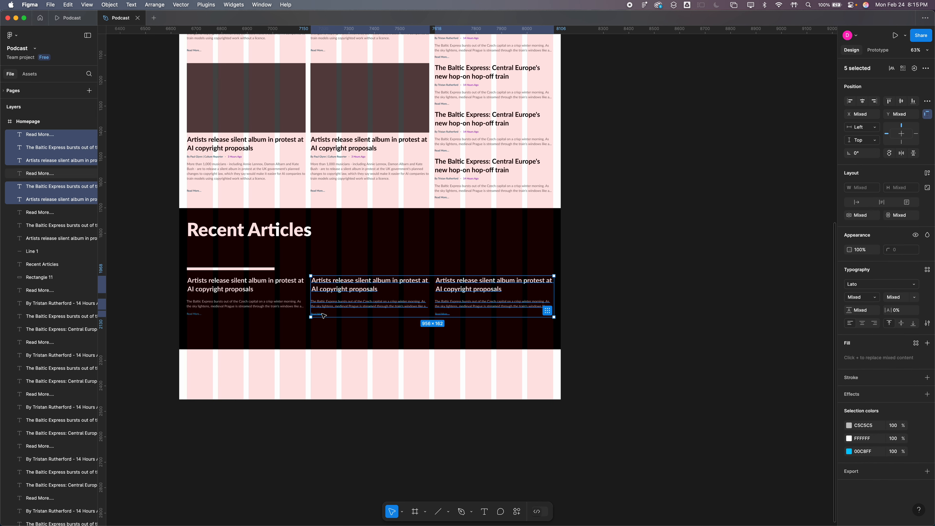
shift+click(323, 315)
shift+click(235, 285)
shift+click(221, 304)
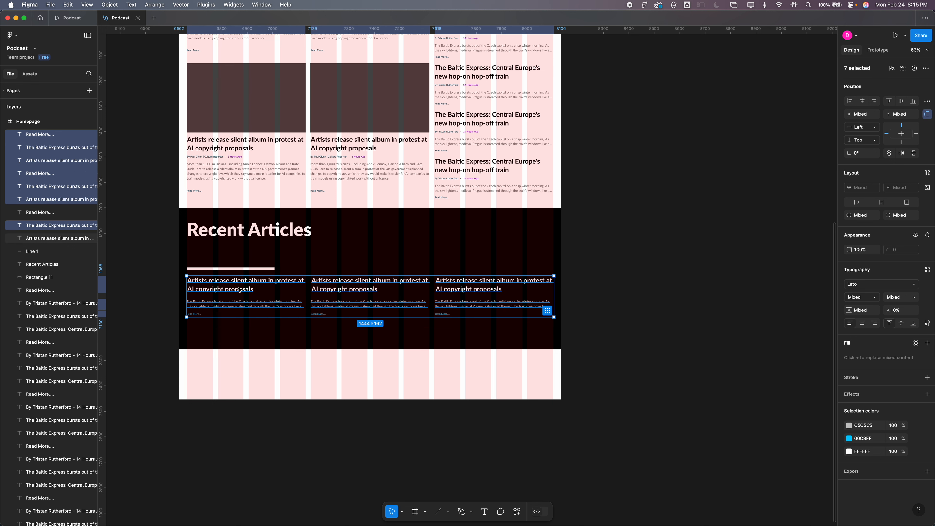
shift+click(211, 314)
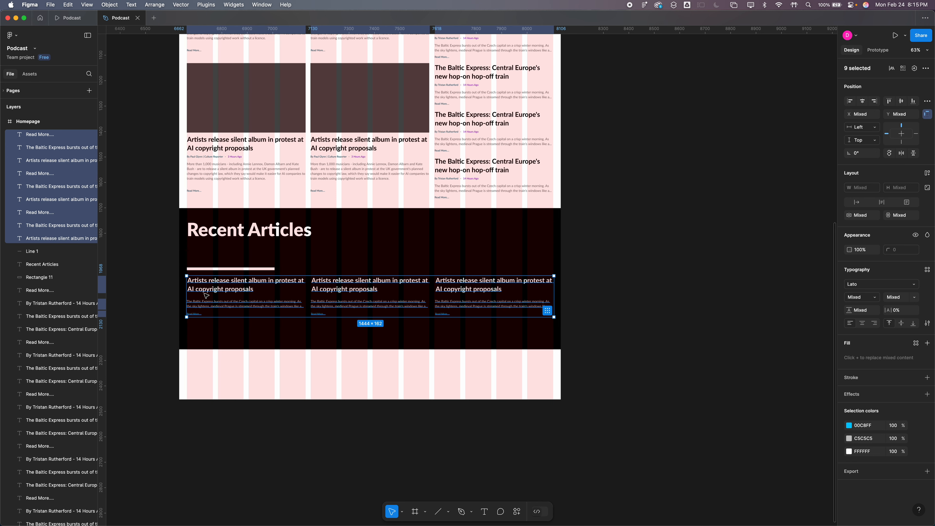
drag(208, 293, 208, 311)
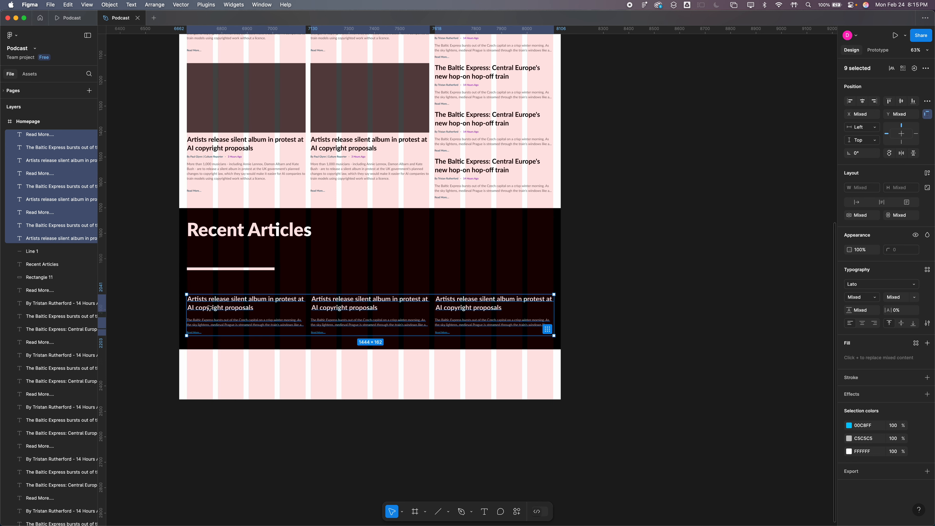
drag(215, 271, 217, 284)
click(710, 287)
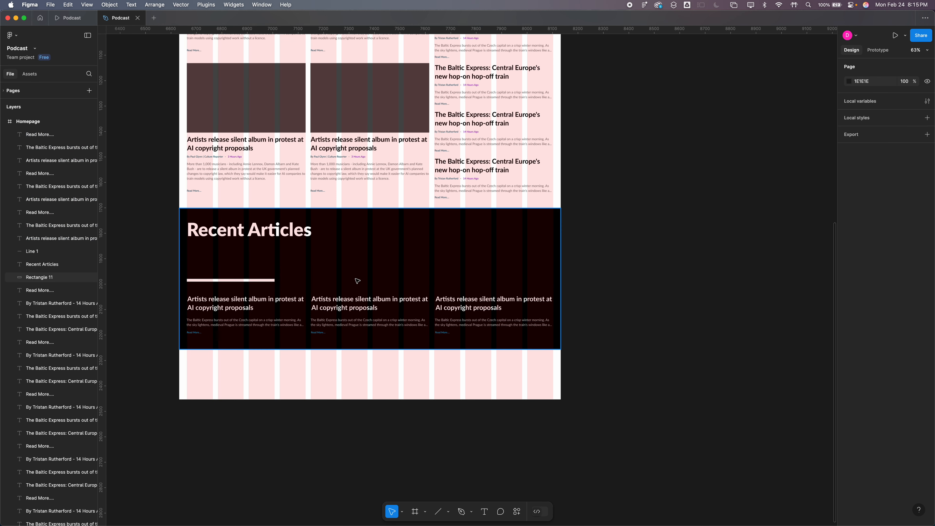
Copy the second article card's byline to X 707, Y 1939 above the black section and bring the copy to the front.
alt+drag(333, 157, 382, 198)
drag(38, 326, 43, 132)
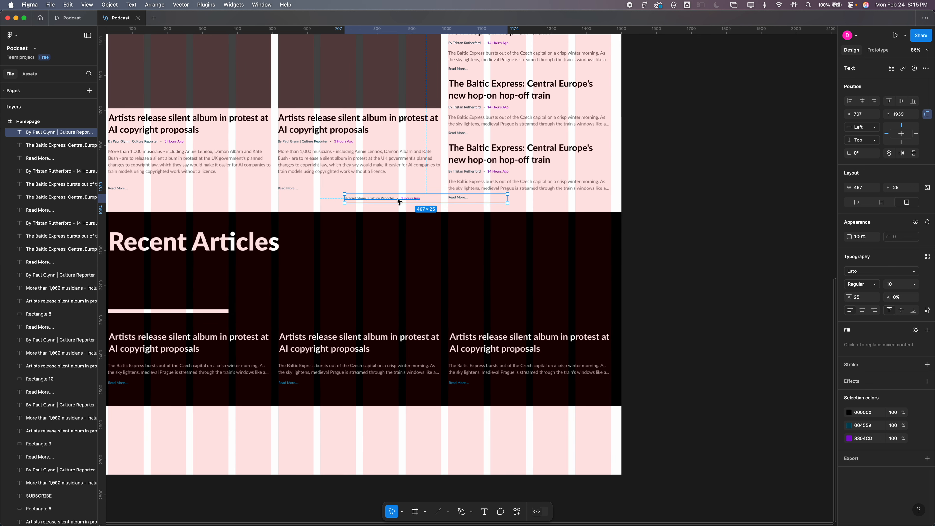
Replace the author's name in the copied byline and change the job title to "Local Scientist".
double_click(399, 199)
scroll(399, 199, up, 10)
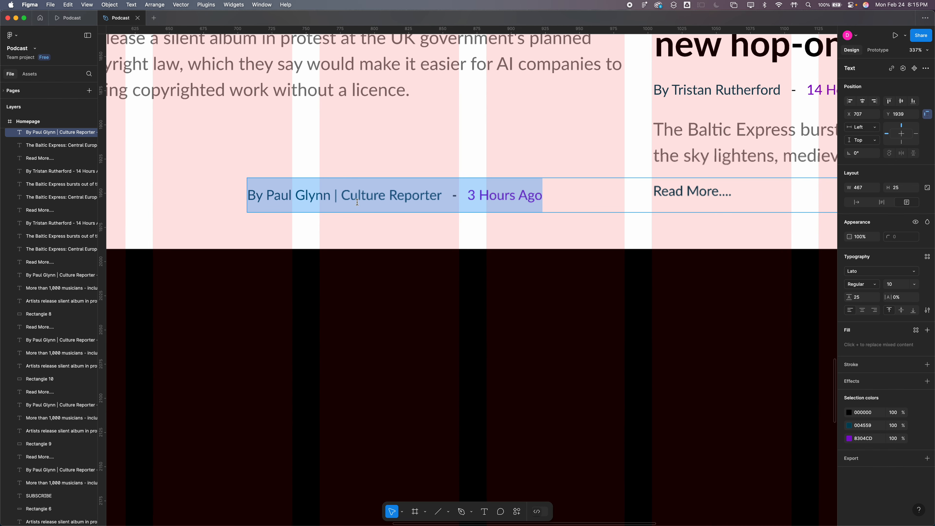
click(266, 195)
drag(266, 195, 332, 202)
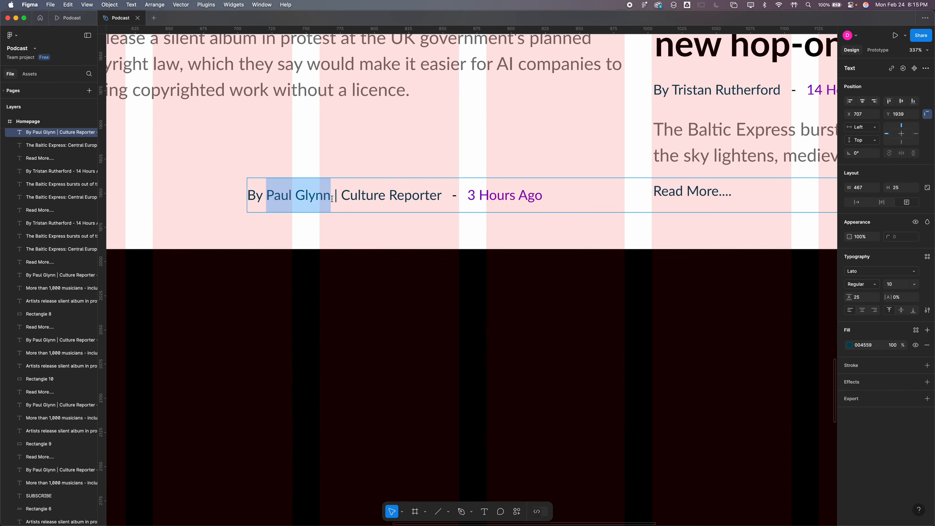
text(Doc Brown)
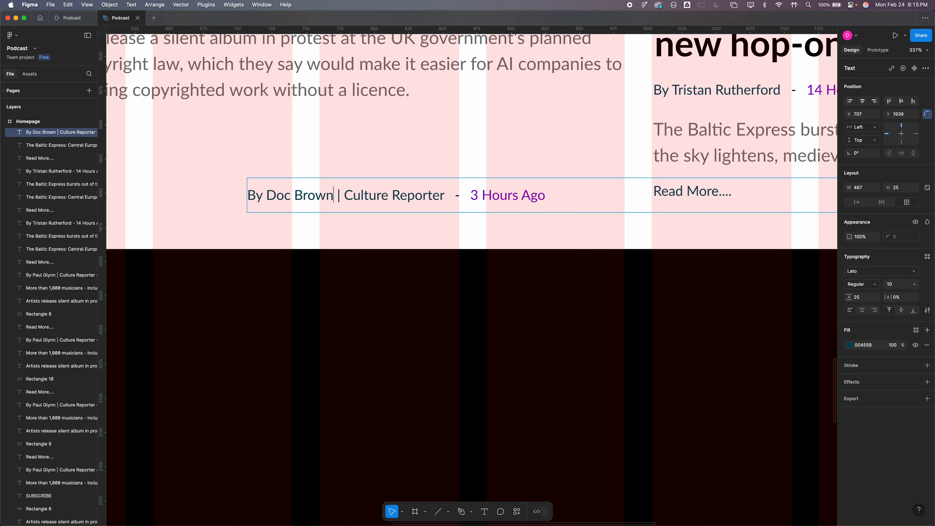
drag(444, 193, 346, 190)
text(Local Scientist)
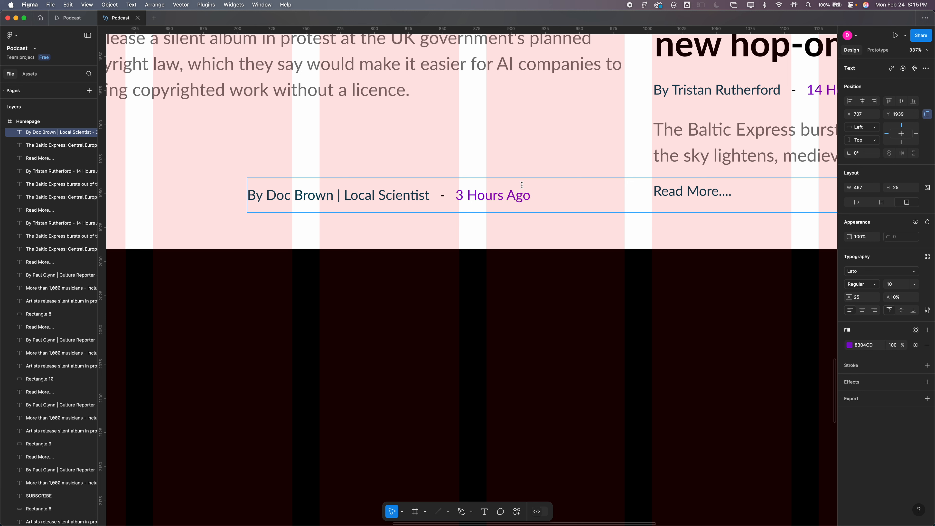
Replace "3 Hours Ago" in the copied byline with "2024 - 2025".
drag(531, 194, 460, 200)
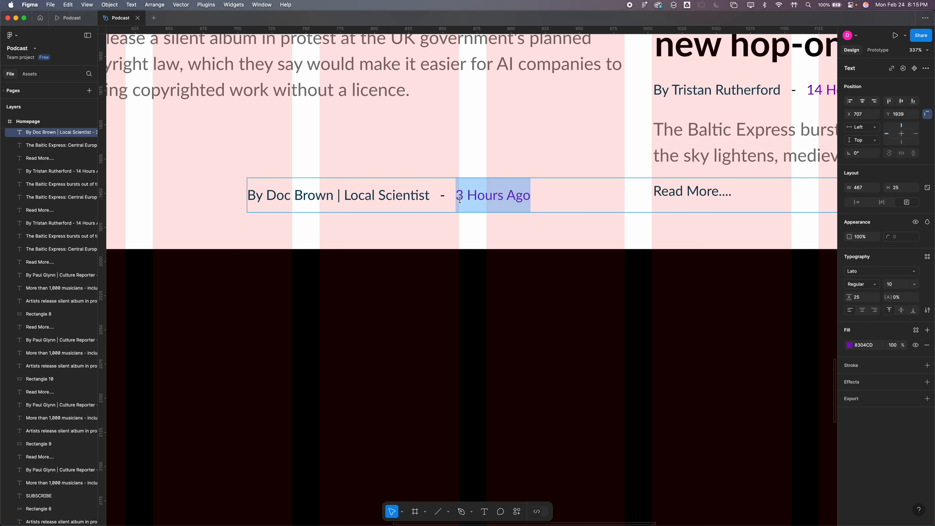
text(20240)
key(BackSpace)
key(BackSpace)
text(4 -2)
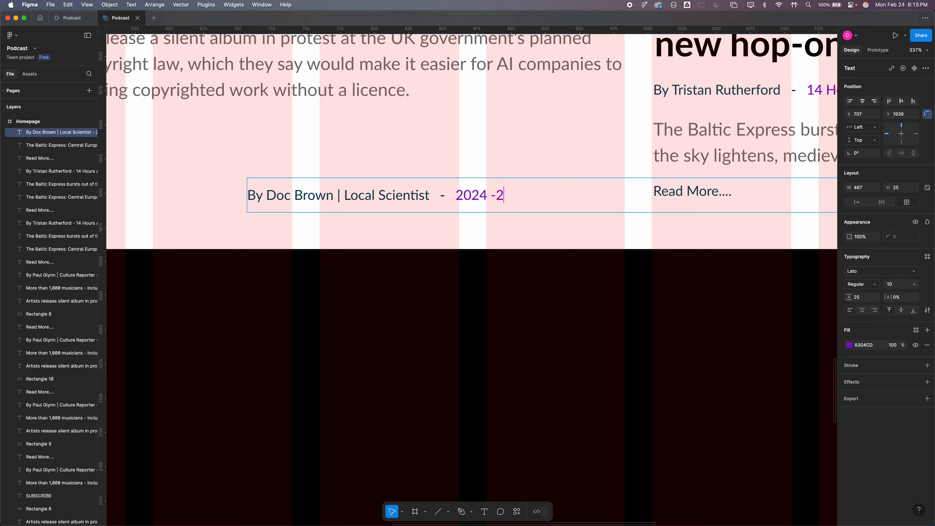
key(BackSpace)
text(2025)
Change the black 000000 part of the copied byline to FFFFFF.
scroll(457, 208, down, 5)
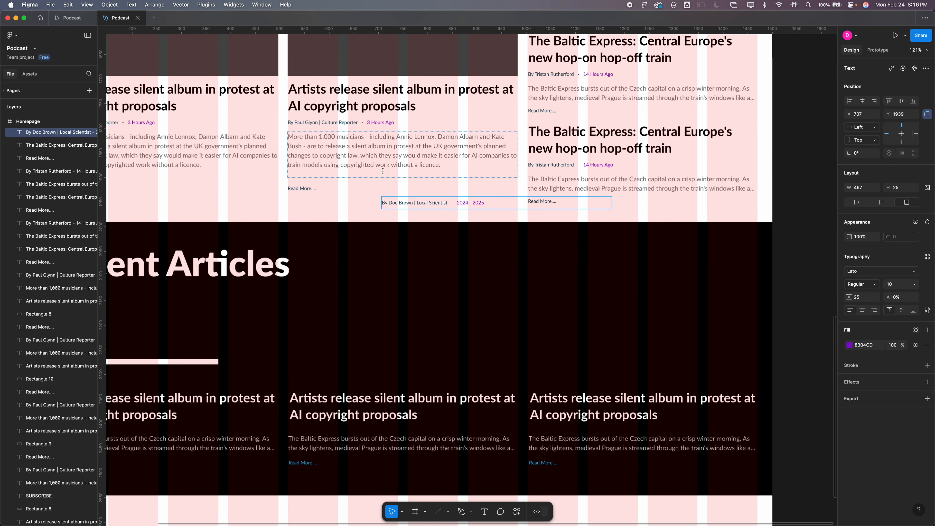
key(super+a)
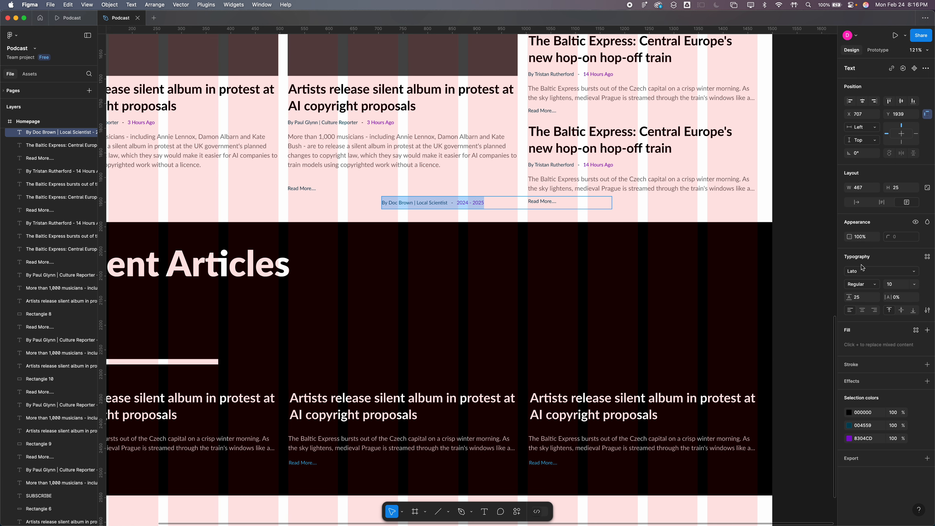
click(849, 412)
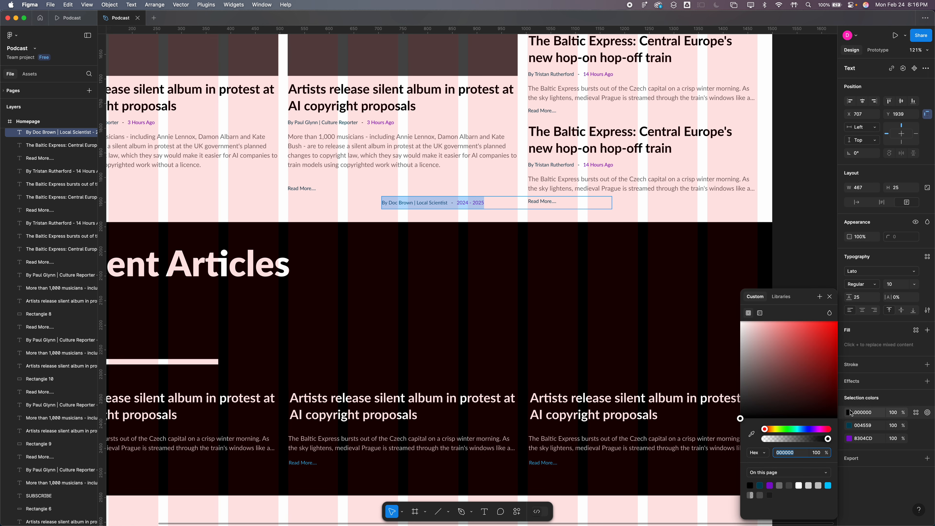
drag(741, 418, 724, 239)
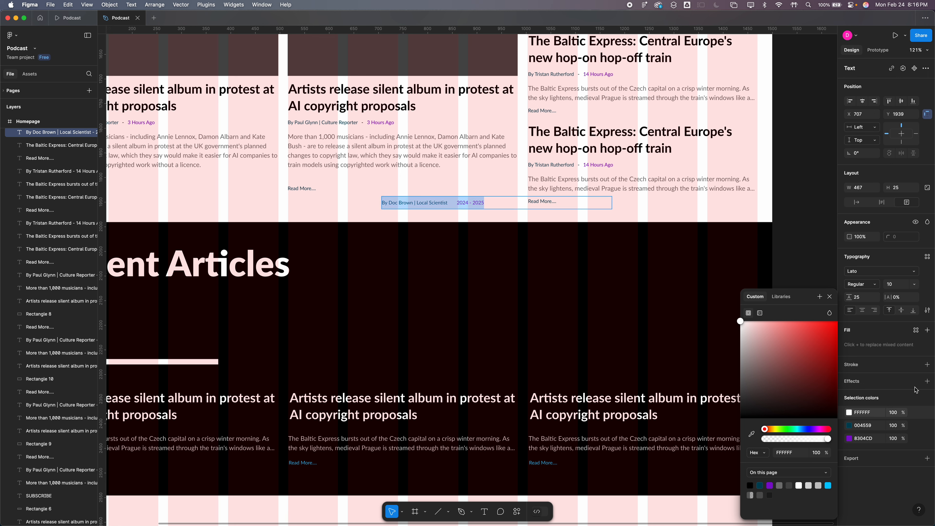
click(849, 337)
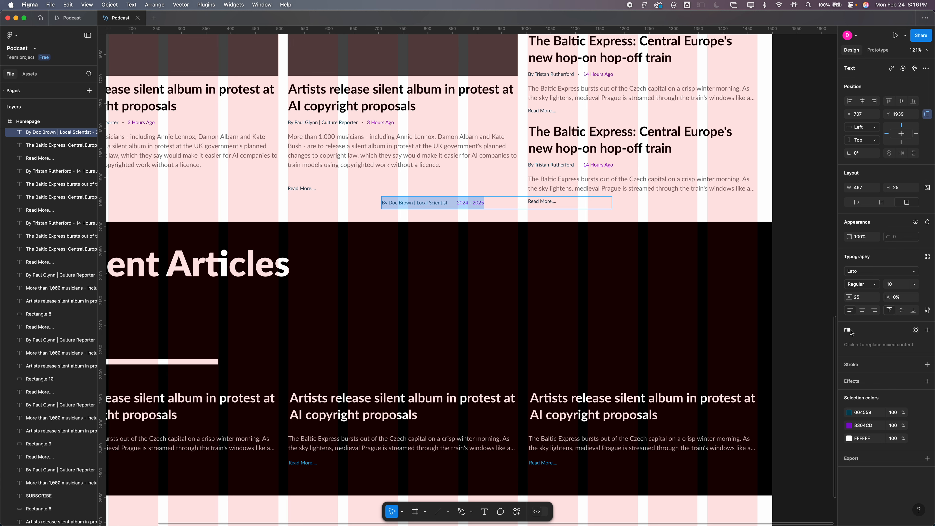
Delete the purple date text at the end of the copied byline.
key(super+equal)
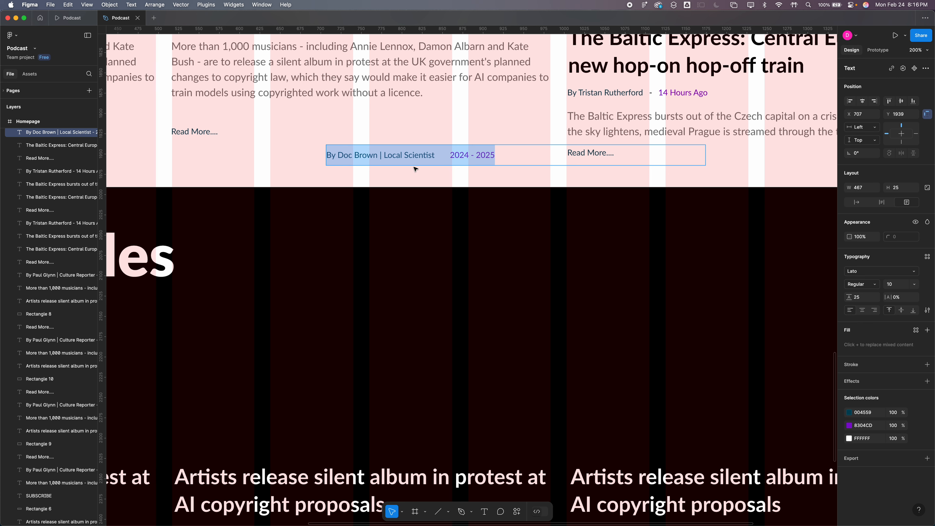
double_click(416, 156)
key(super+a)
double_click(416, 155)
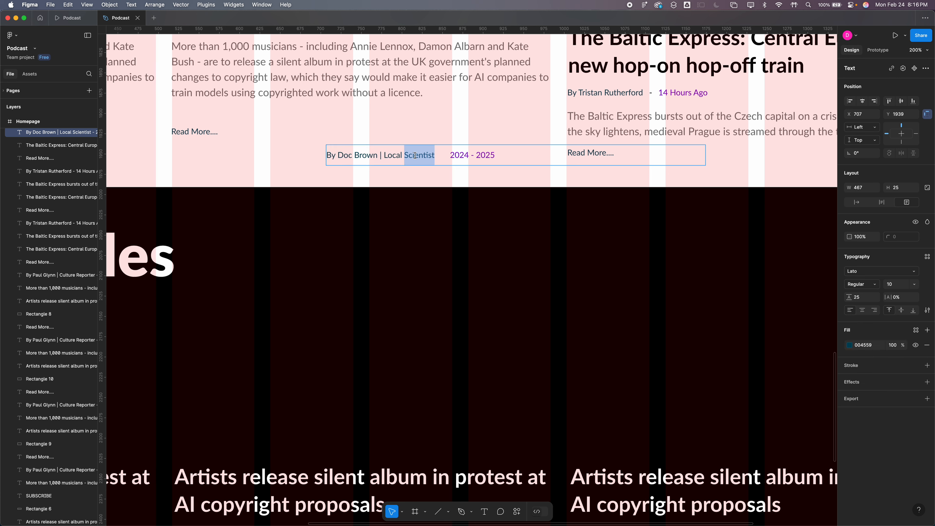
click(437, 157)
drag(449, 156, 501, 155)
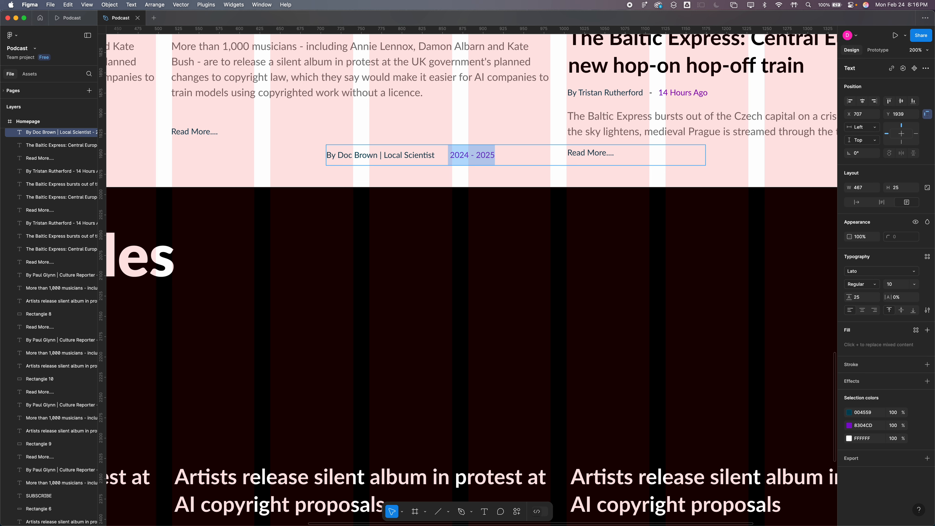
key(BackSpace)
Change the remaining 004559 text of the copied byline to FFFFFF.
click(416, 155)
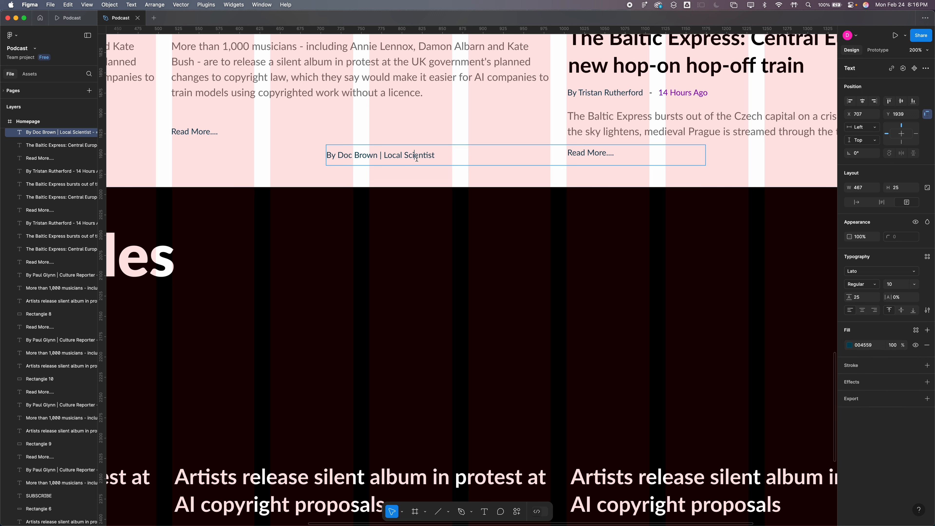
key(super+a)
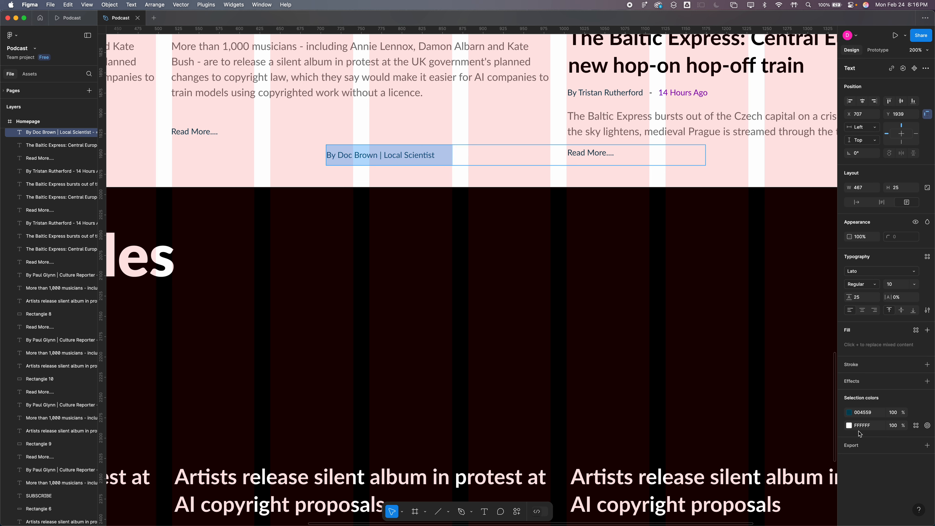
click(850, 413)
drag(787, 386, 692, 290)
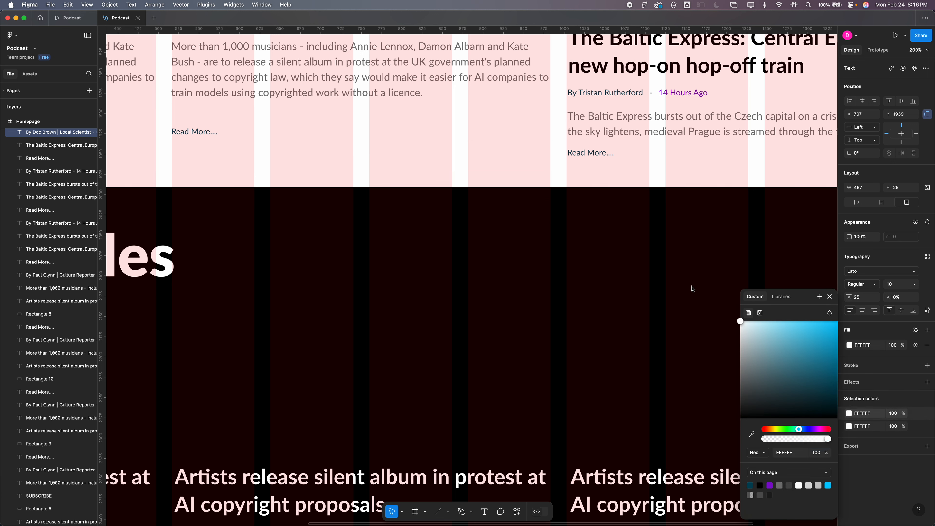
Delete the copied white byline lying below the second-column article card.
click(359, 129)
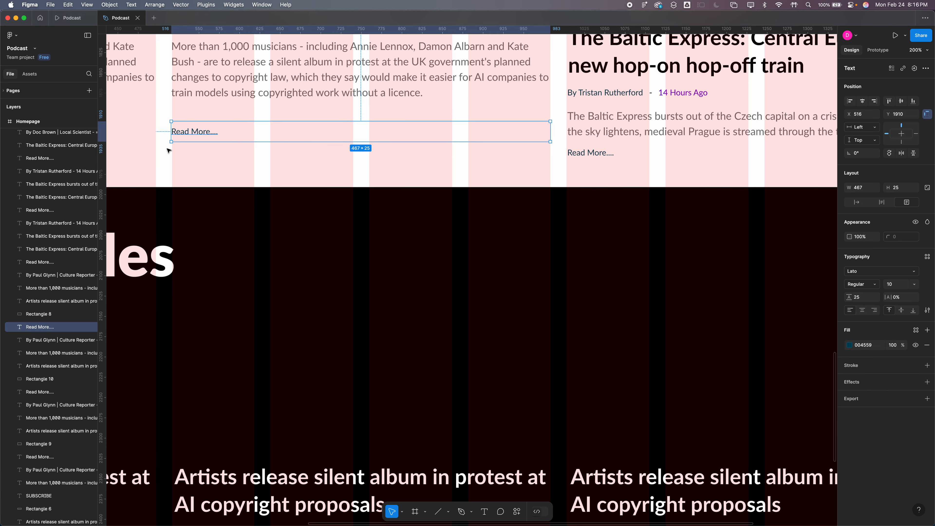
click(333, 175)
click(379, 159)
drag(385, 156, 463, 152)
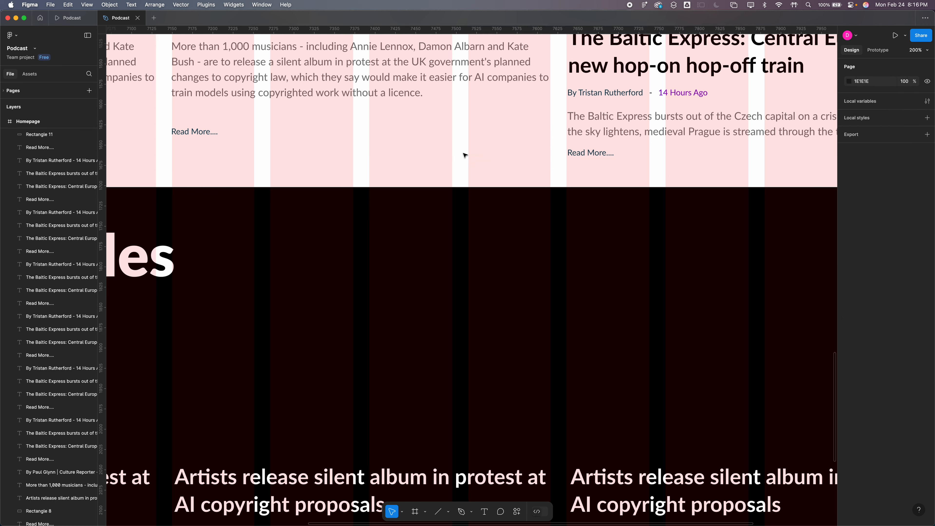
Duplicate the third recent entry's blue "Read More...." text above it and rewrite it as a "Written by" author byline ending "| 2024 - 2025".
click(196, 132)
scroll(282, 209, down, 5)
scroll(282, 209, down, 5)
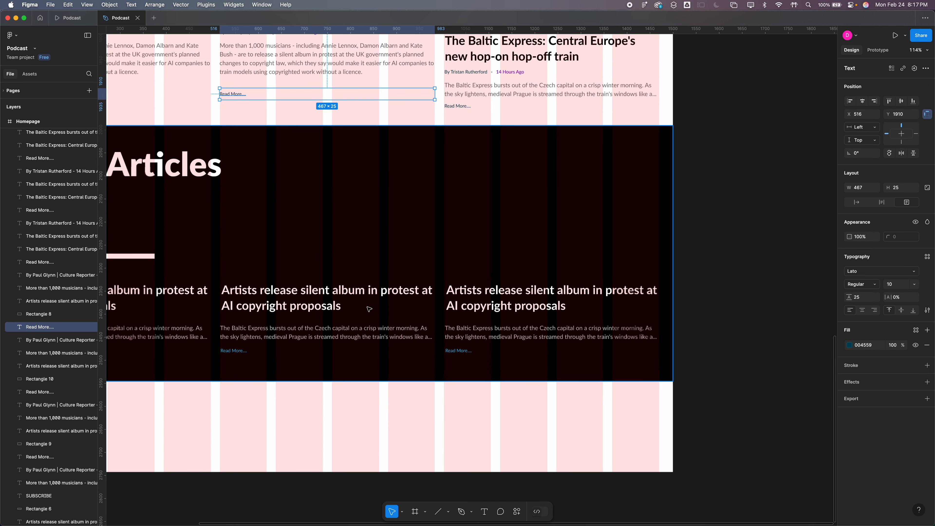
click(463, 352)
drag(464, 351, 478, 201)
key(Return)
text(Written by Doc Bro)
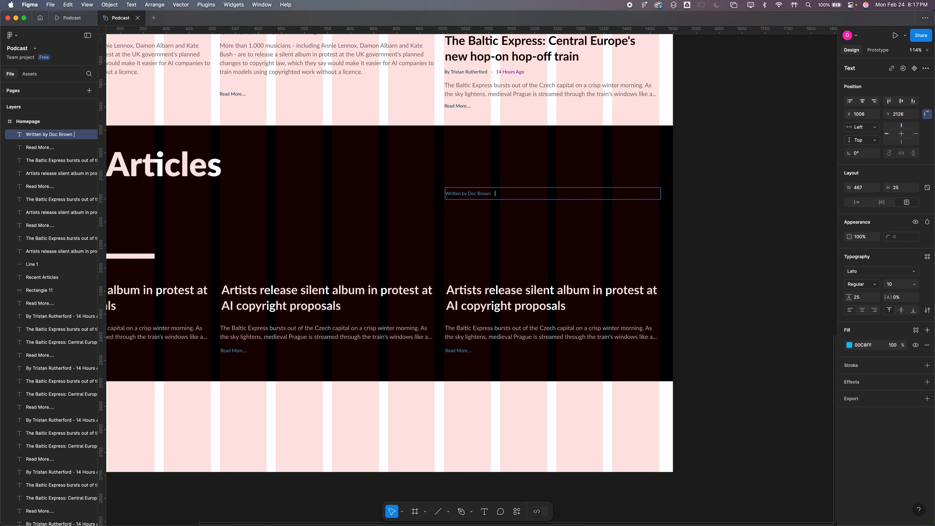
text(wn  |  2024 - 2025)
key(Escape)
Move the blue author byline directly under the "Recent Articles" heading, aligned with the heading's left edge.
scroll(478, 200, left, 3)
scroll(478, 200, up, 1)
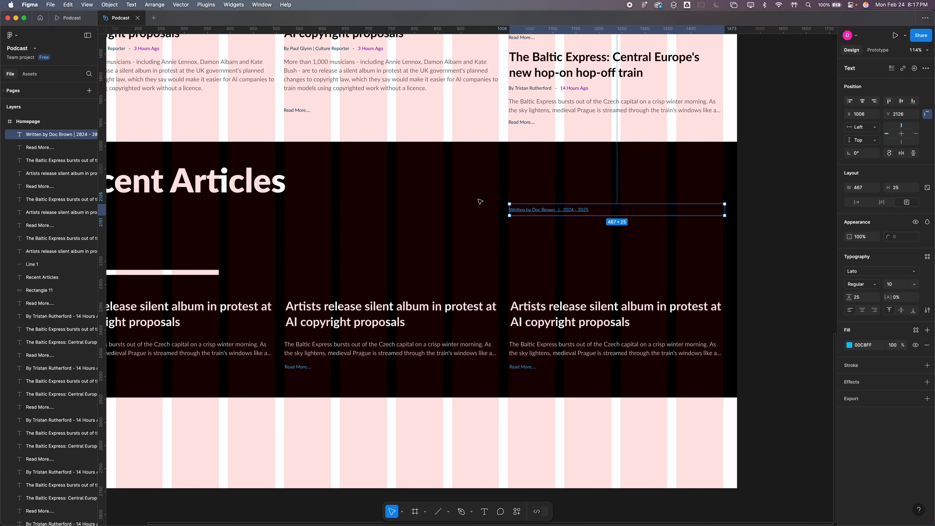
drag(553, 210, 184, 213)
scroll(183, 213, left, 4)
scroll(184, 213, up, 1)
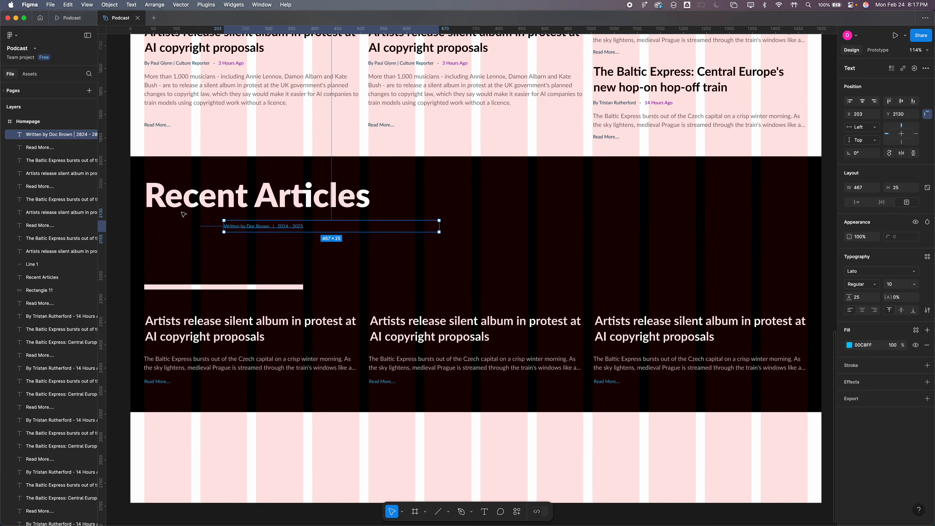
drag(249, 228, 173, 225)
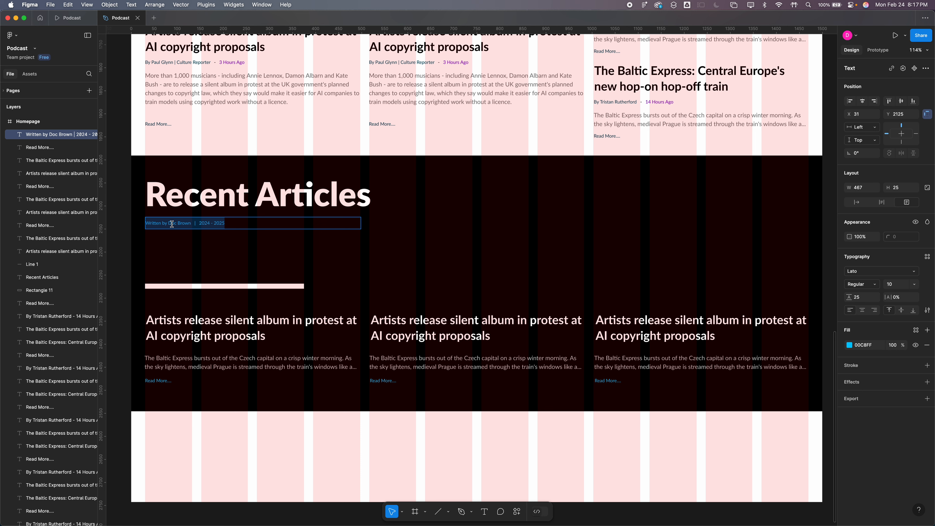
Set the blue byline's font size to 13 and move it slightly closer to the "Recent Articles" heading.
click(901, 284)
key(Up)
key(Up)
key(Up)
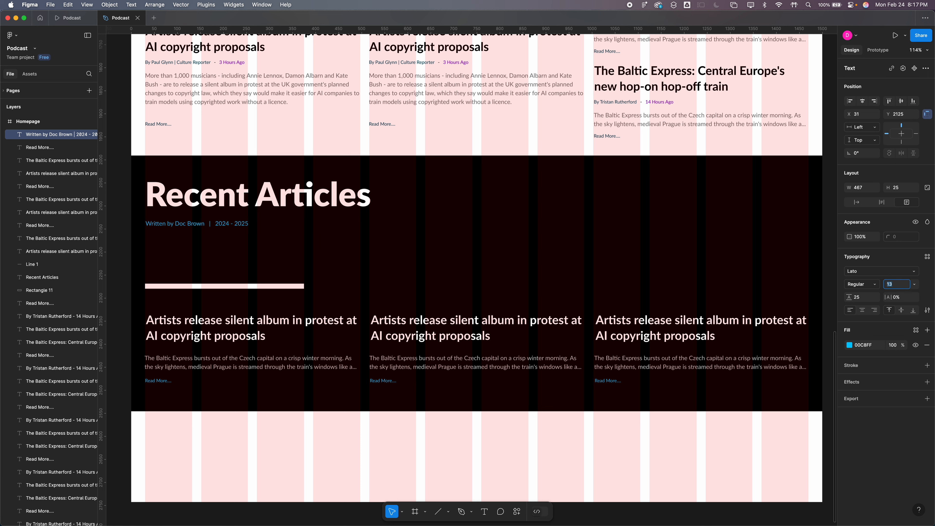
click(292, 141)
drag(167, 242, 166, 221)
click(284, 132)
Try to shift the three article entries in the "Recent Articles" section down.
scroll(551, 328, down, 3)
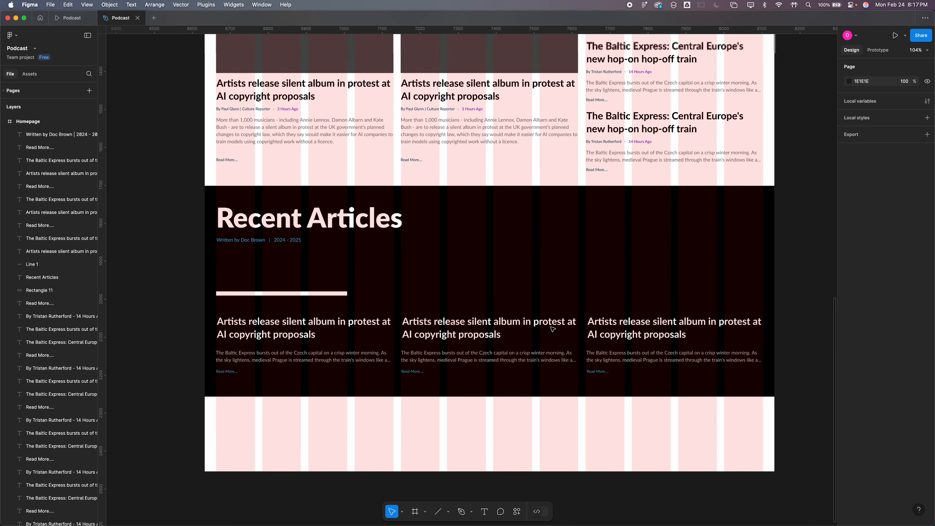
scroll(552, 329, down, 5)
drag(681, 273, 250, 385)
key(shift+Down)
key(shift+Down)
click(189, 308)
Extend the Homepage frame downward to a height of 3509.
click(28, 121)
scroll(426, 308, down, 3)
drag(426, 317, 425, 455)
scroll(426, 457, down, 5)
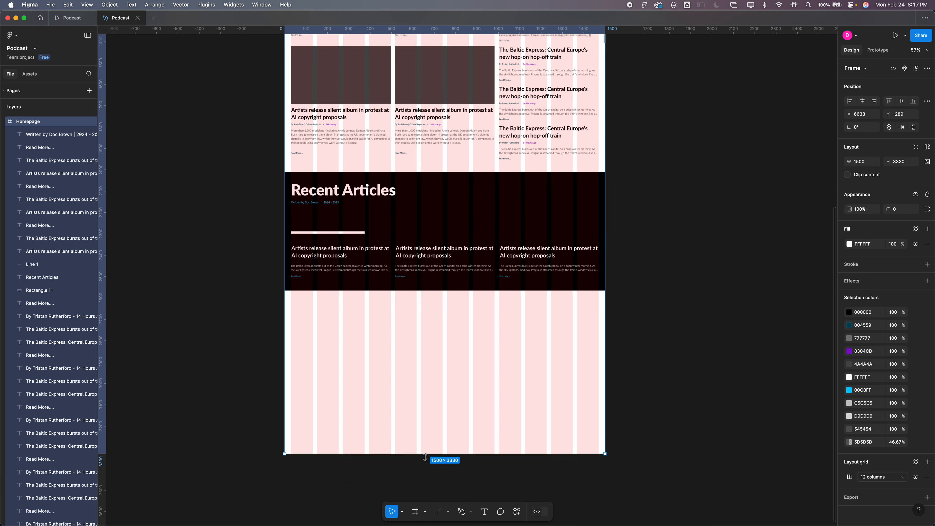
scroll(425, 457, down, 2)
drag(433, 420, 434, 450)
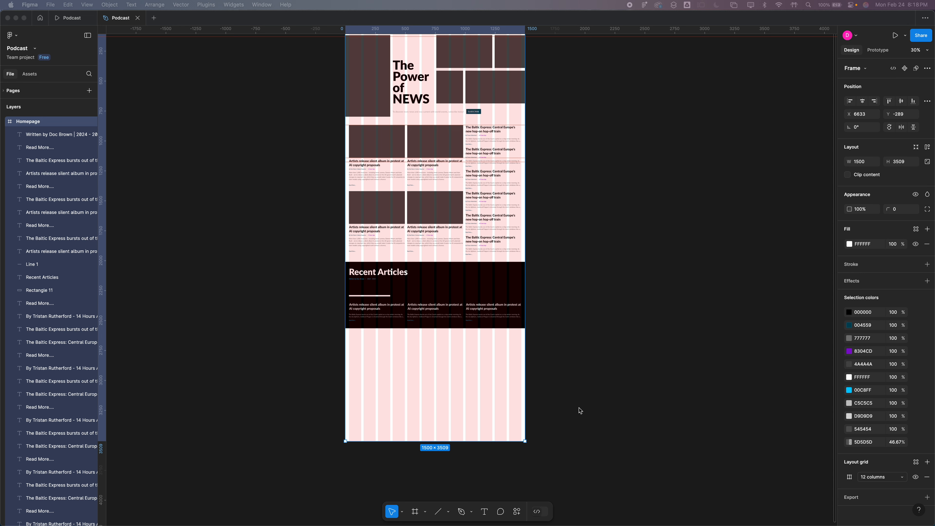
scroll(579, 409, up, 6)
scroll(579, 409, down, 8)
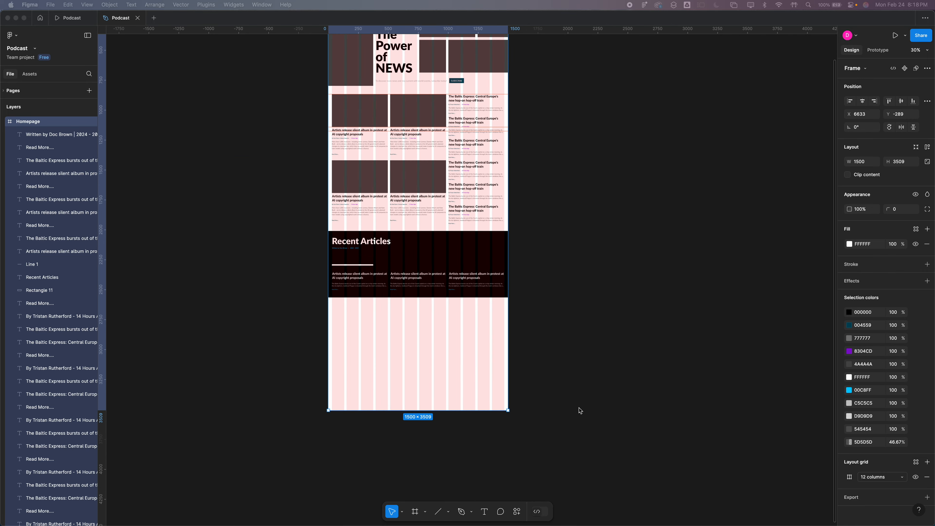
scroll(579, 410, up, 3)
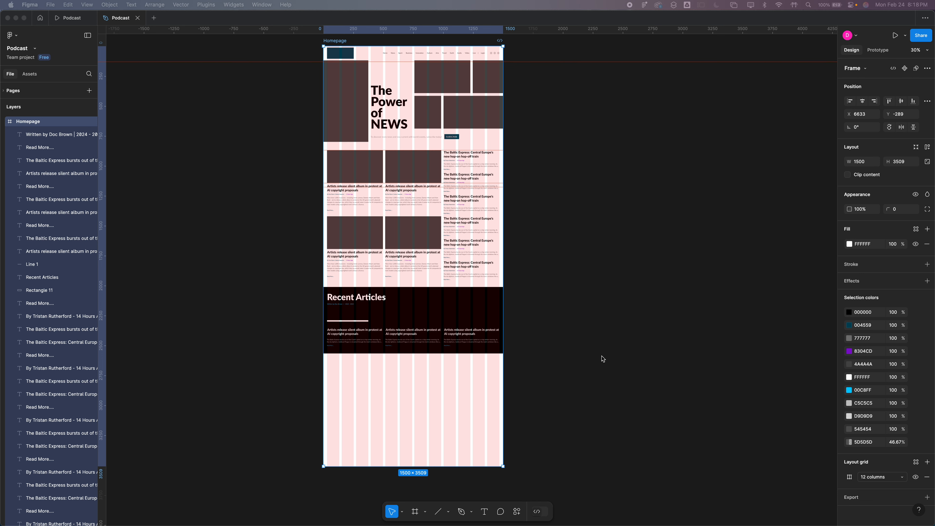
click(585, 358)
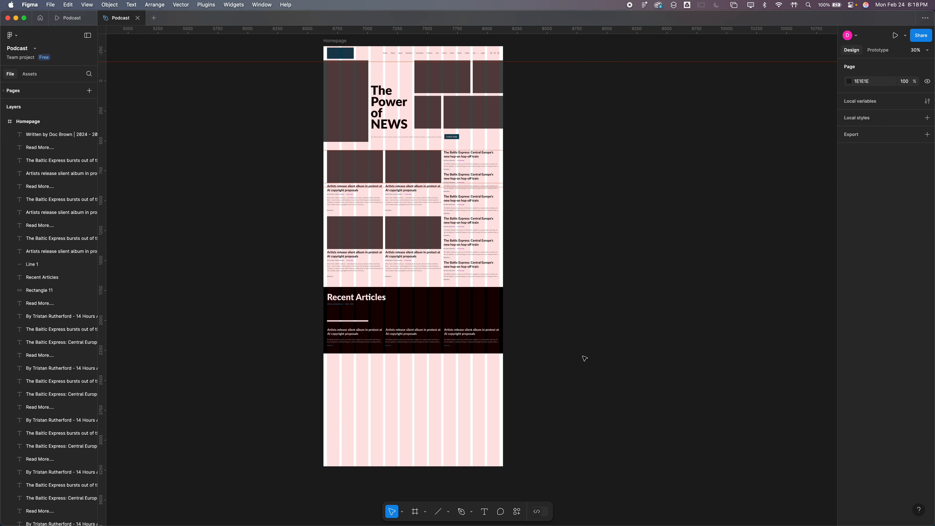
Duplicate the two lower image article cards below the "Recent Articles" section and add a third copy in the remaining column.
click(487, 302)
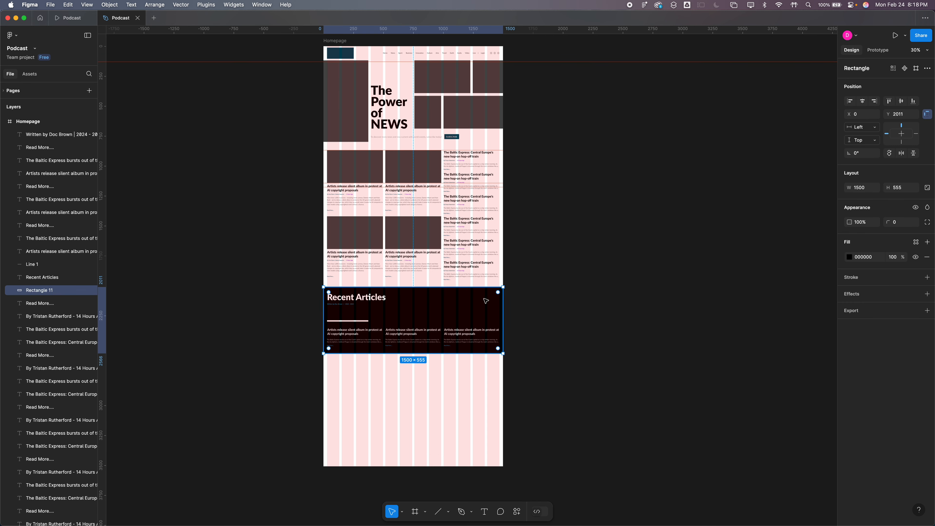
drag(300, 229, 438, 281)
click(388, 392)
key(super+z)
drag(416, 232, 416, 378)
drag(461, 428, 408, 376)
drag(410, 381, 469, 384)
click(520, 420)
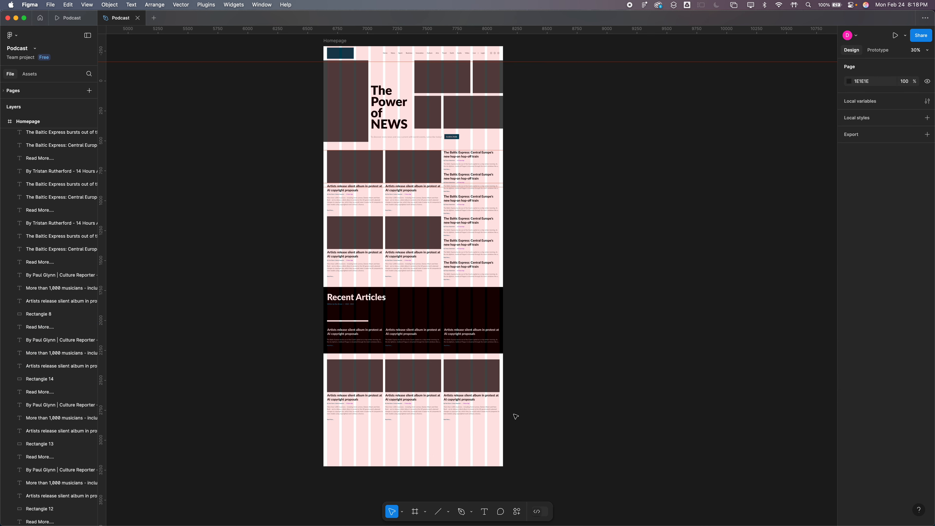
Duplicate the black section rectangle below the three new cards as a footer and lower its top edge to Y 3265.
click(344, 41)
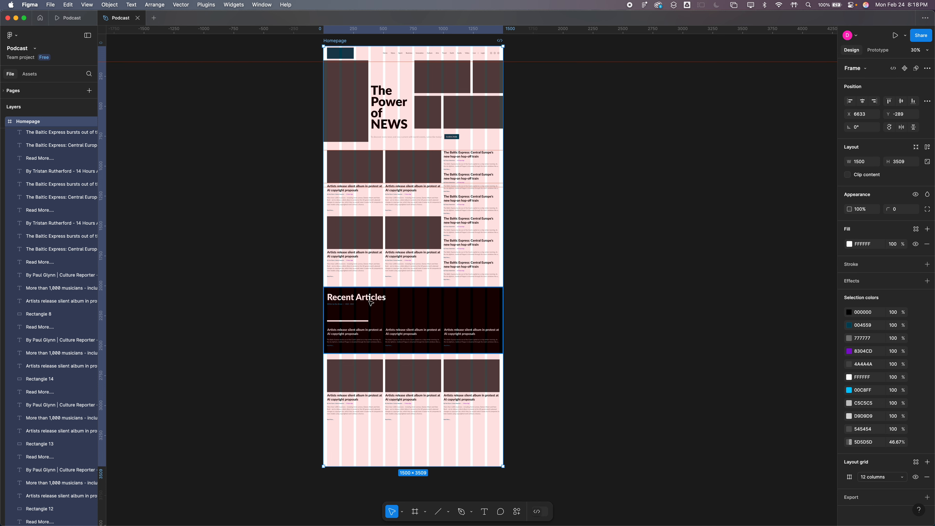
scroll(421, 416, down, 3)
drag(440, 354, 432, 385)
alt+drag(413, 203, 413, 346)
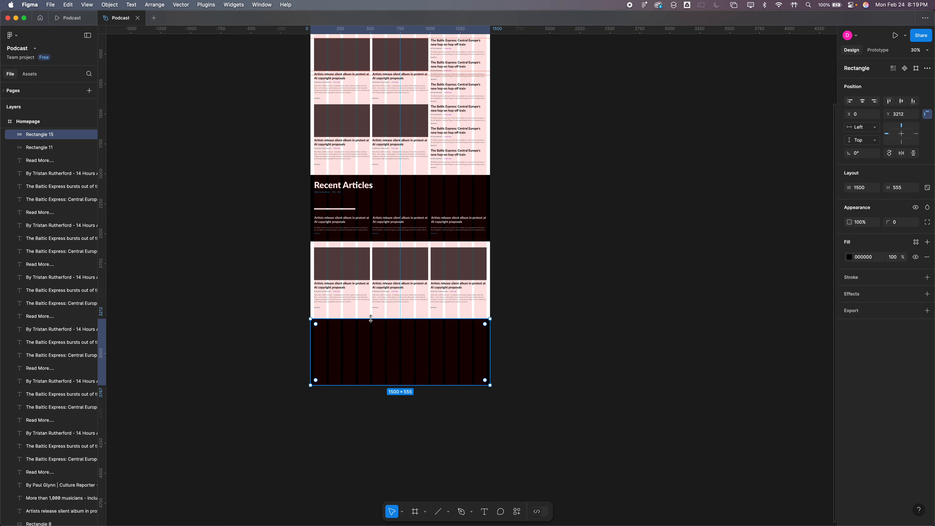
drag(371, 319, 372, 326)
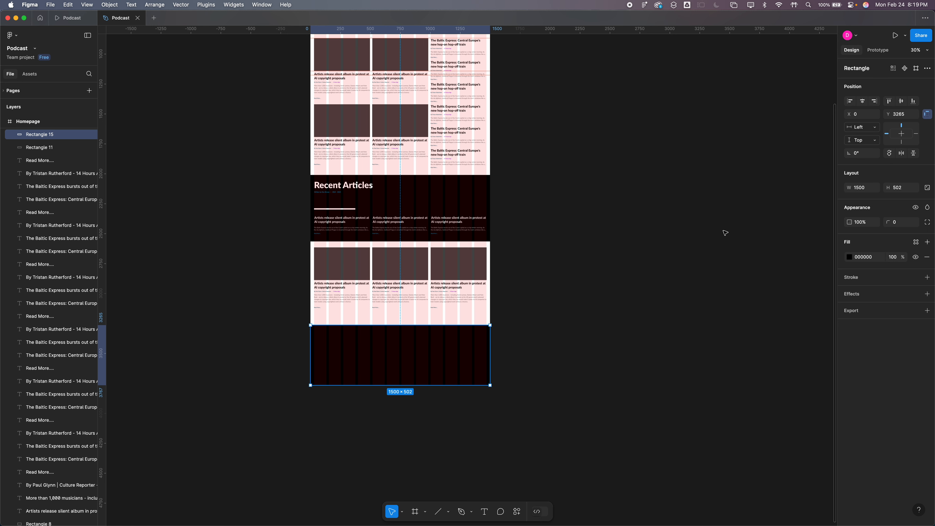
Set the black footer rectangle's height to 500 and adjust its vertical position below the cards.
click(908, 188)
text(500)
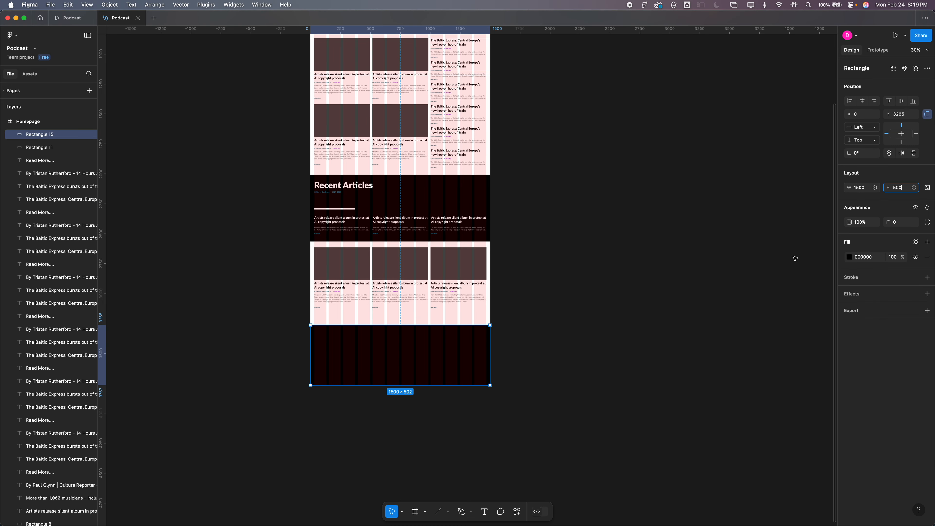
click(649, 376)
click(437, 374)
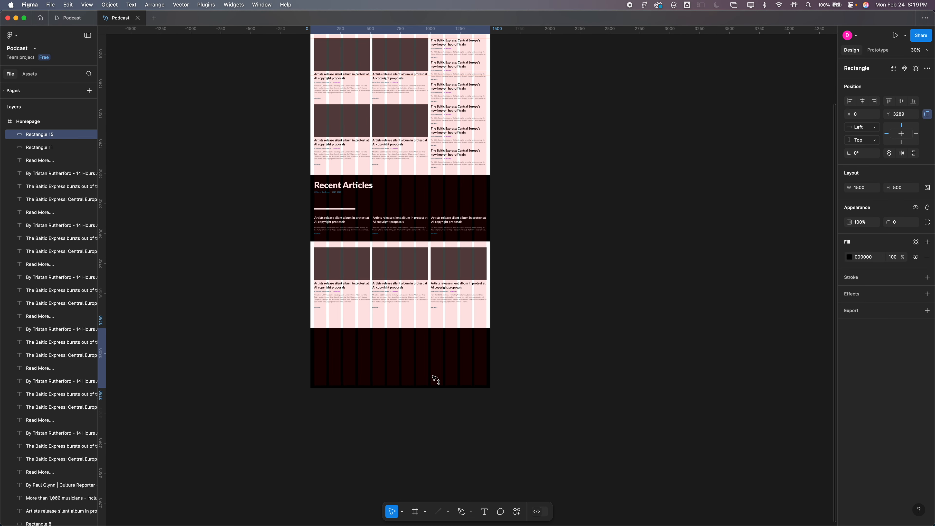
click(526, 370)
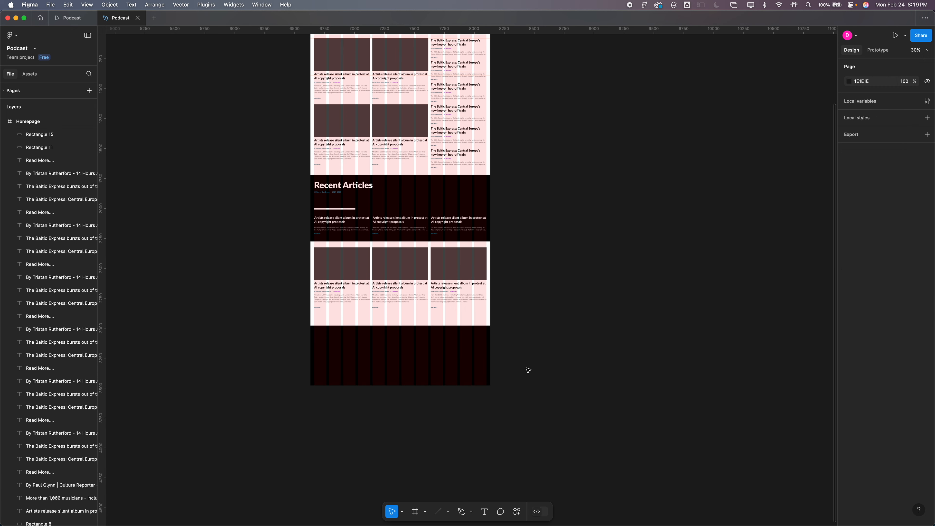
Copy the dark blue logo rectangle from the page header into the footer's upper-left corner, aligned with the first grid column.
scroll(325, 195, up, 2)
scroll(325, 195, up, 4)
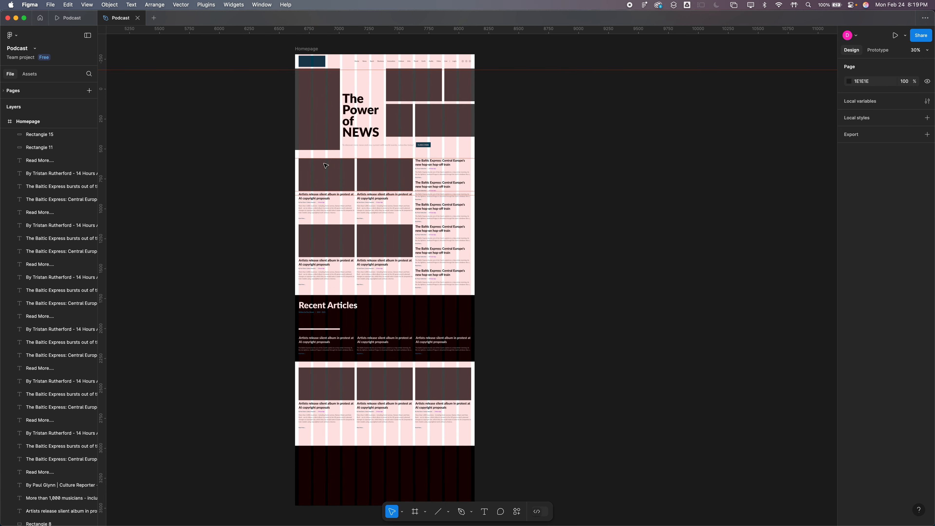
click(318, 62)
click(261, 328)
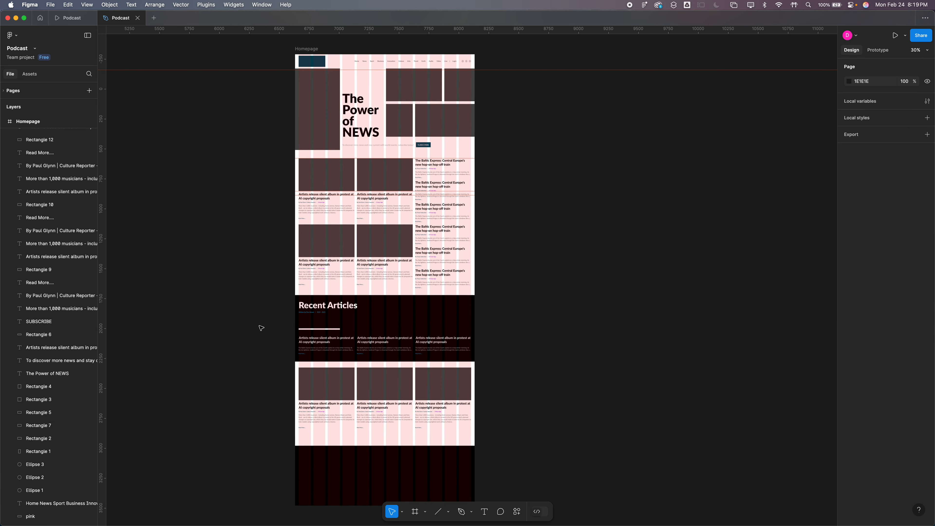
scroll(261, 327, down, 5)
key(super+v)
drag(463, 277, 306, 366)
scroll(306, 367, up, 5)
click(216, 376)
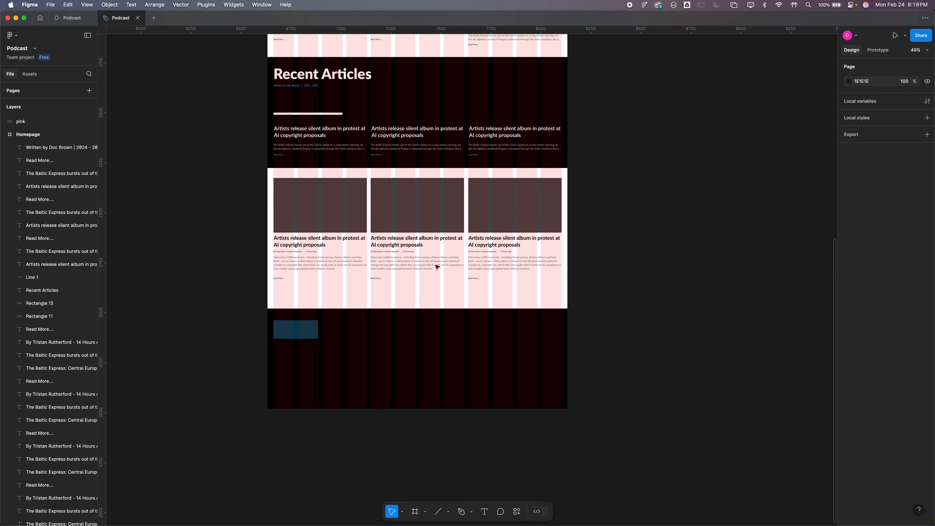
Copy the first recent entry's white headline into the footer beside the logo and replace its text with "Site Content".
click(446, 266)
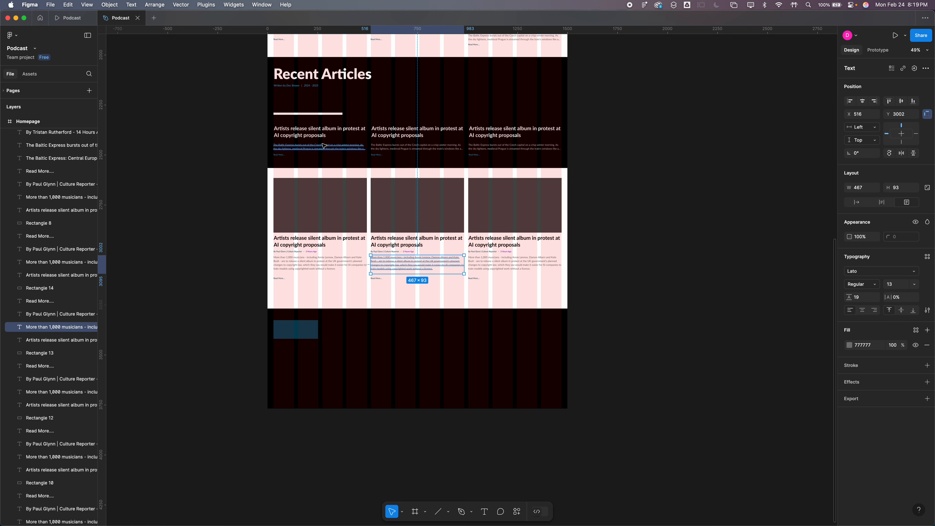
click(315, 137)
drag(316, 137, 373, 344)
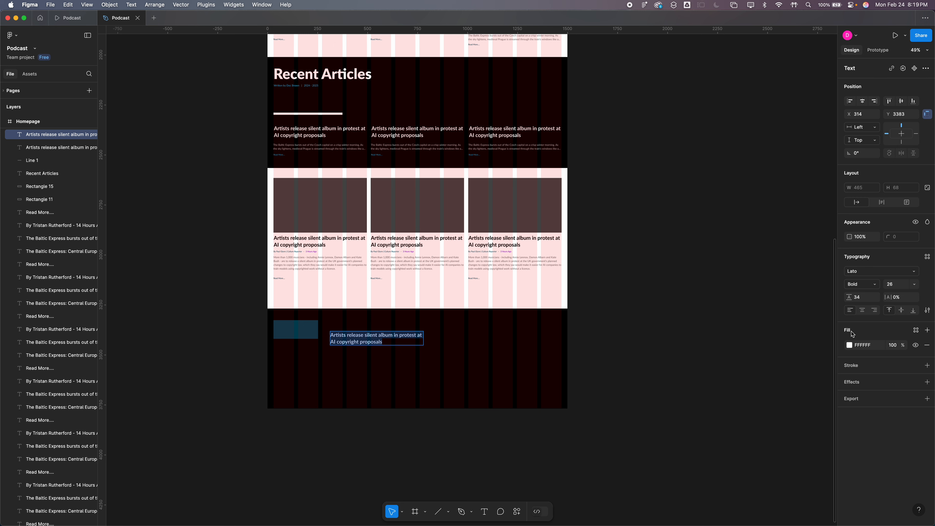
key(BackSpace)
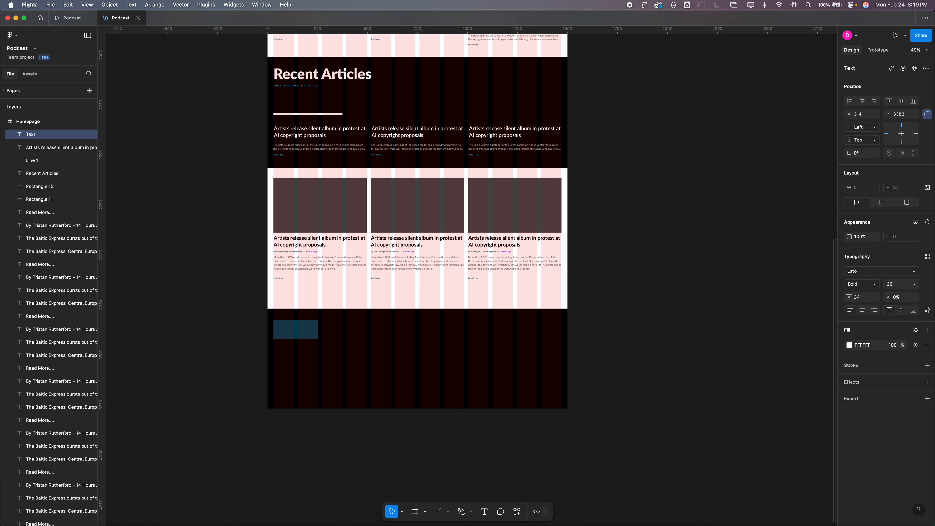
text(C)
text(ite Content)
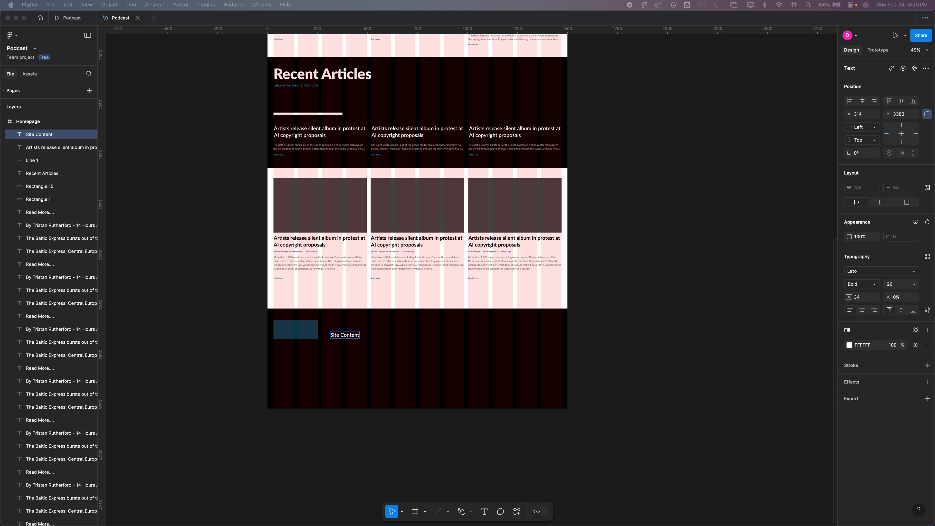
scroll(418, 221, down, 5)
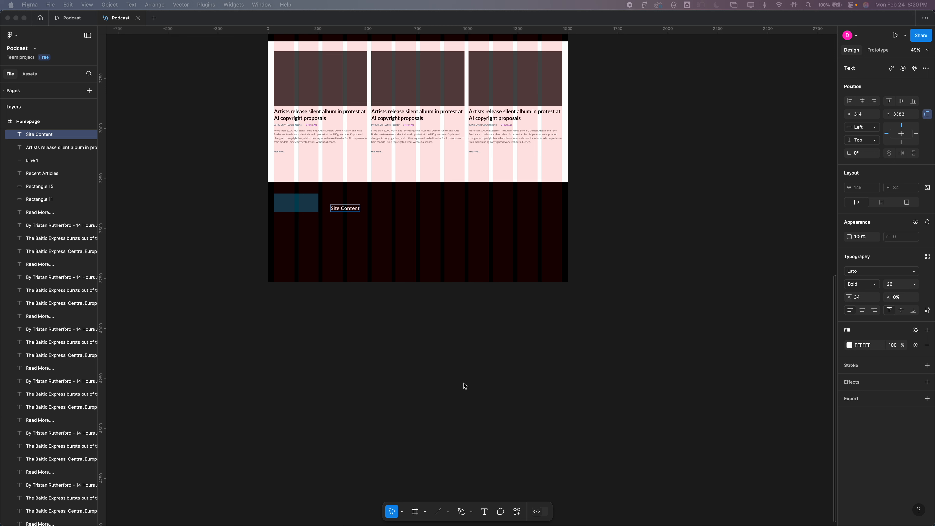
Move the "Site Content" heading to X 395, Y 3365 and place a duplicate beside it at X 638.
click(343, 210)
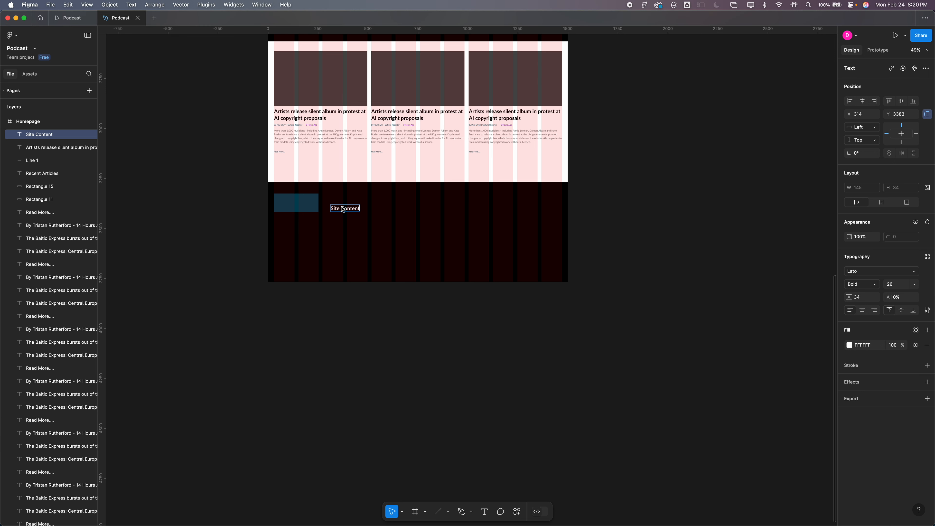
drag(345, 200, 414, 211)
key(super+d)
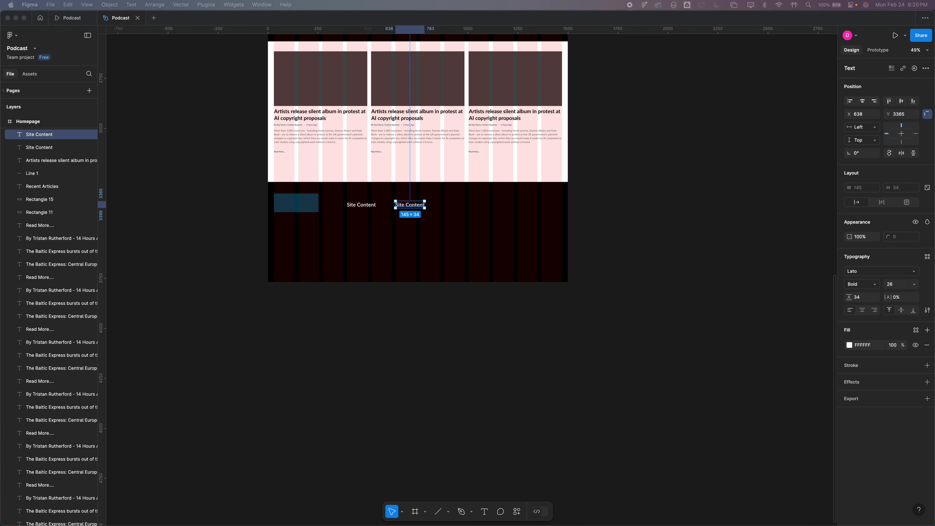
Replace the first footer heading's text with "News".
click(350, 206)
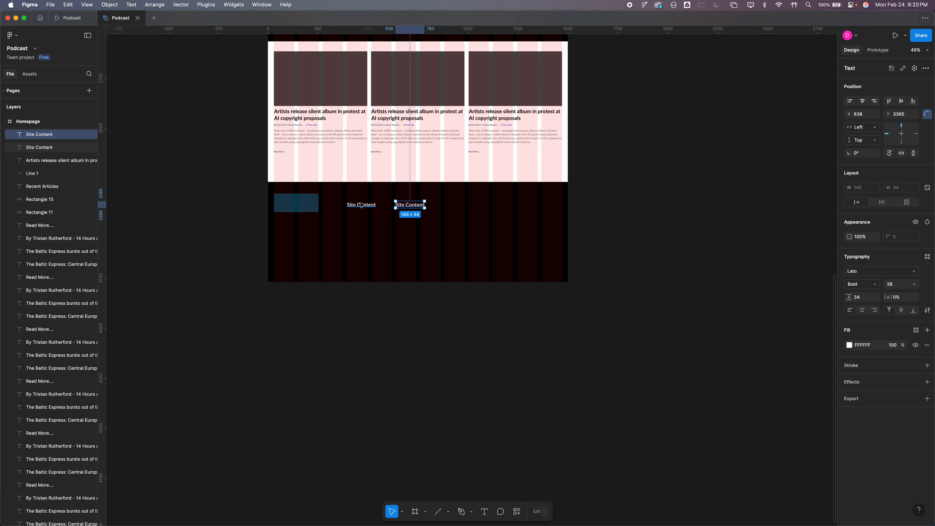
double_click(363, 207)
text(NEWS)
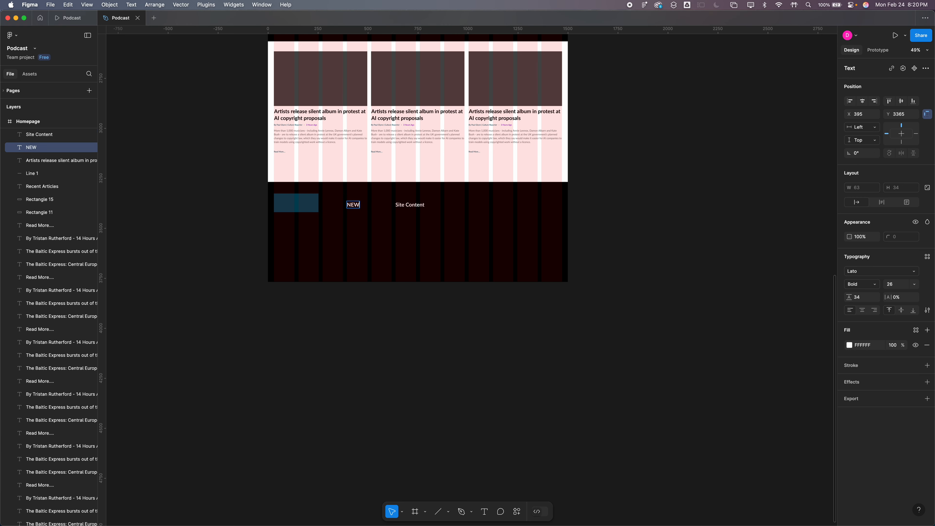
key(BackSpace)
key(BackSpace)
key(BackSpace)
text(ews)
Replace the second footer heading's text with "World" and place a duplicate of it at X 882, Y 3365.
double_click(417, 205)
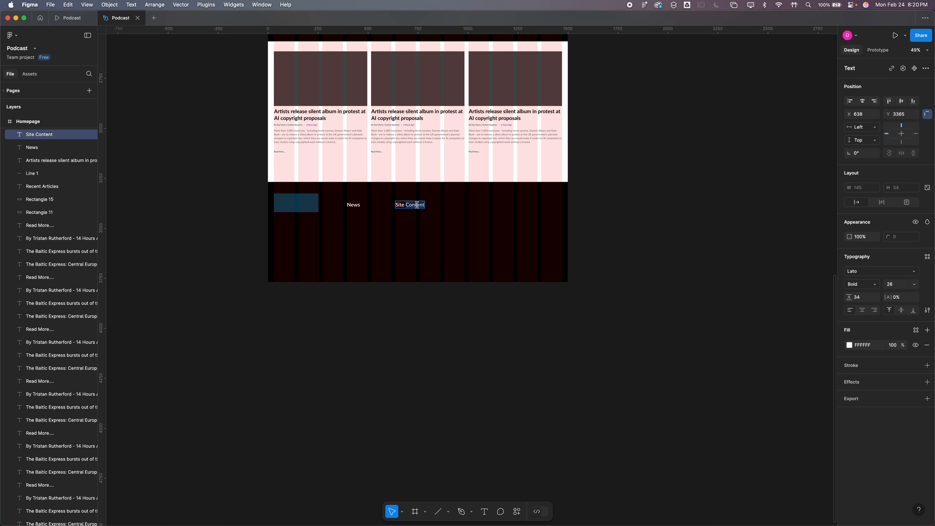
text(E)
key(BackSpace)
text(World)
key(Escape)
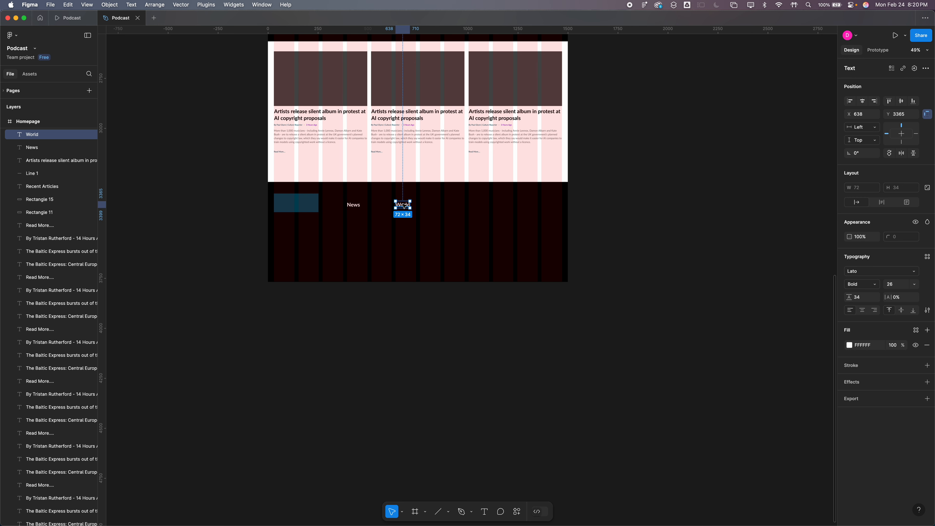
drag(404, 206, 454, 208)
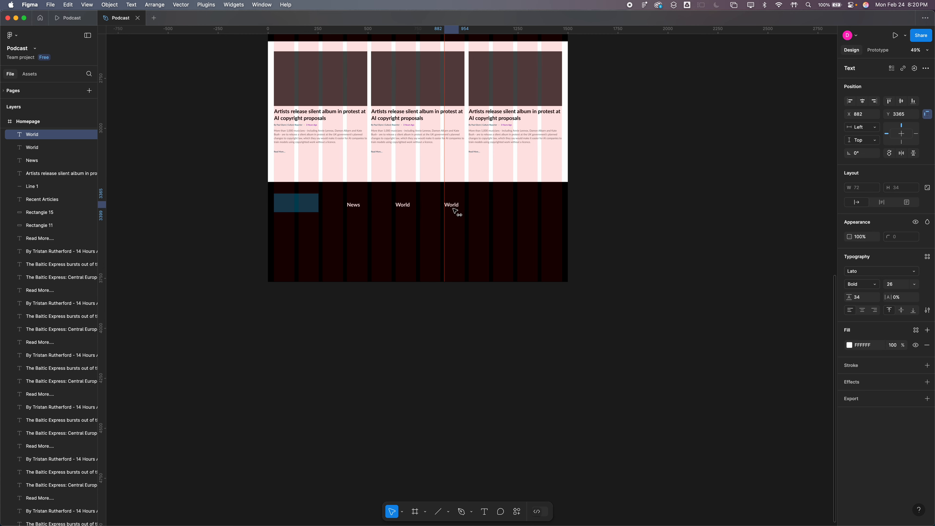
Replace the third footer heading's text with "Culture", taking the label from the page header's navigation.
scroll(454, 206, up, 3)
scroll(457, 206, up, 15)
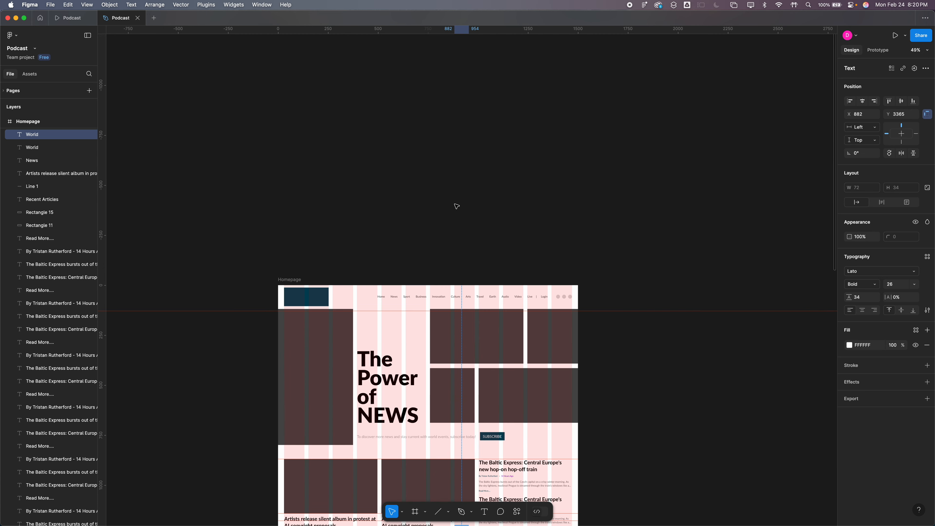
scroll(456, 207, down, 1)
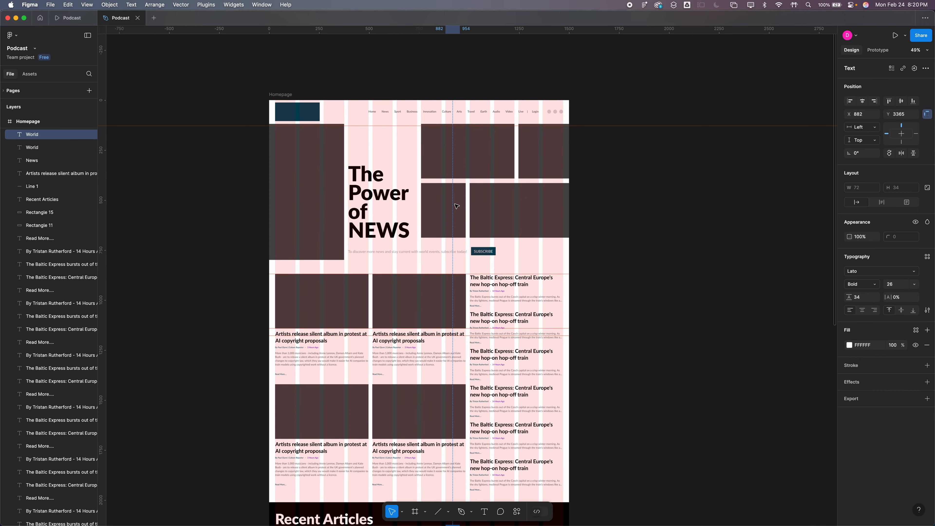
scroll(457, 206, down, 10)
scroll(496, 440, down, 5)
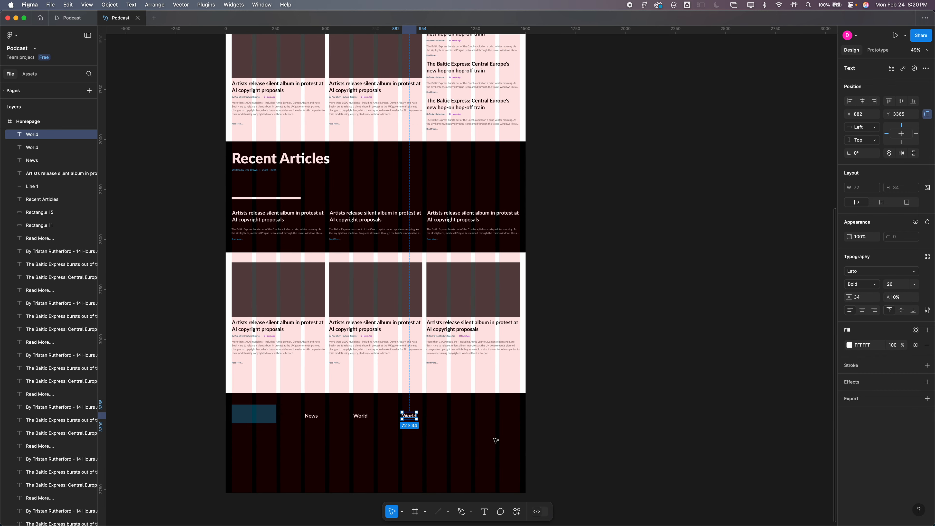
key(Return)
text(Culture)
key(Escape)
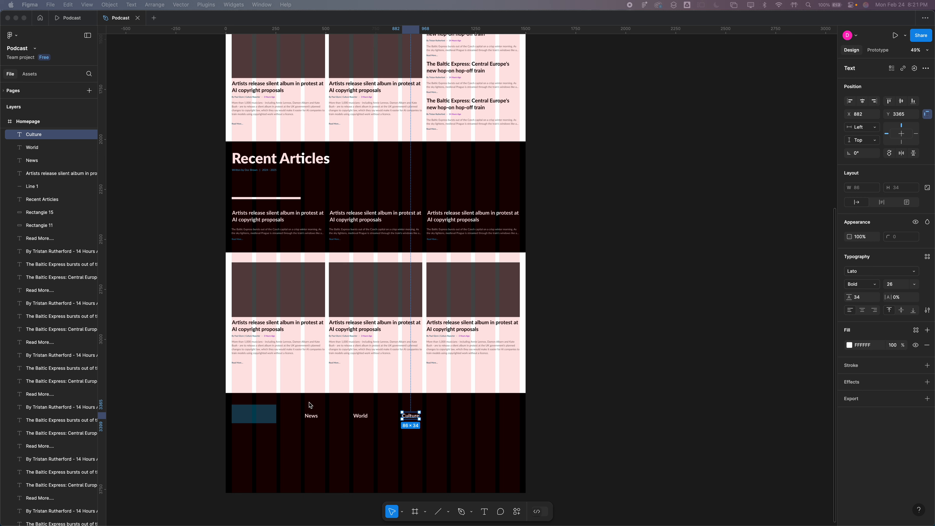
Replace the first footer heading's text with "Multimedia Content".
click(312, 420)
double_click(313, 416)
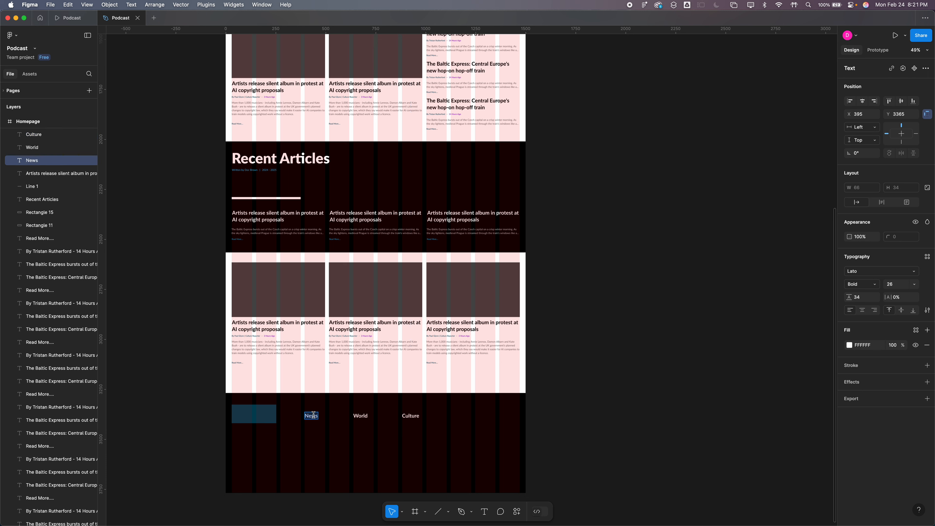
text(Multimedia Content)
key(Escape)
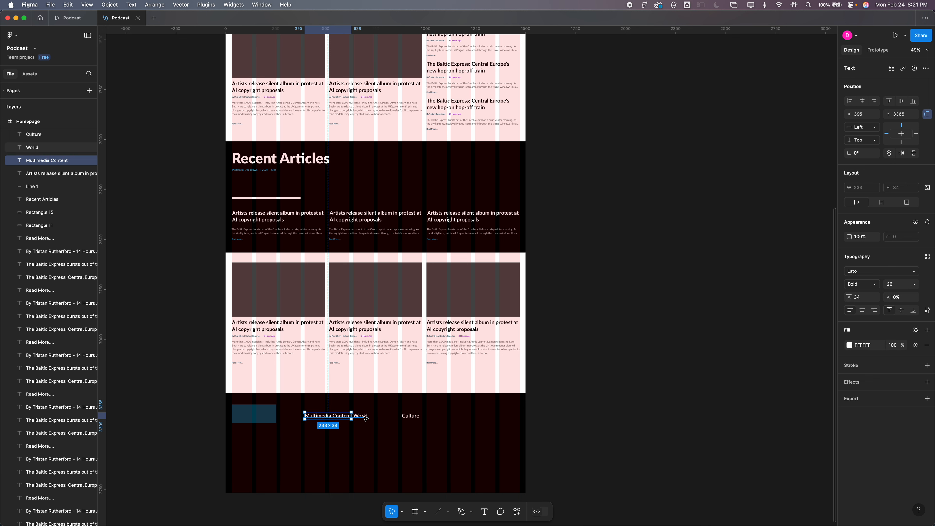
Replace the second footer heading's text with "Services and Media".
click(365, 417)
scroll(361, 417, up, 5)
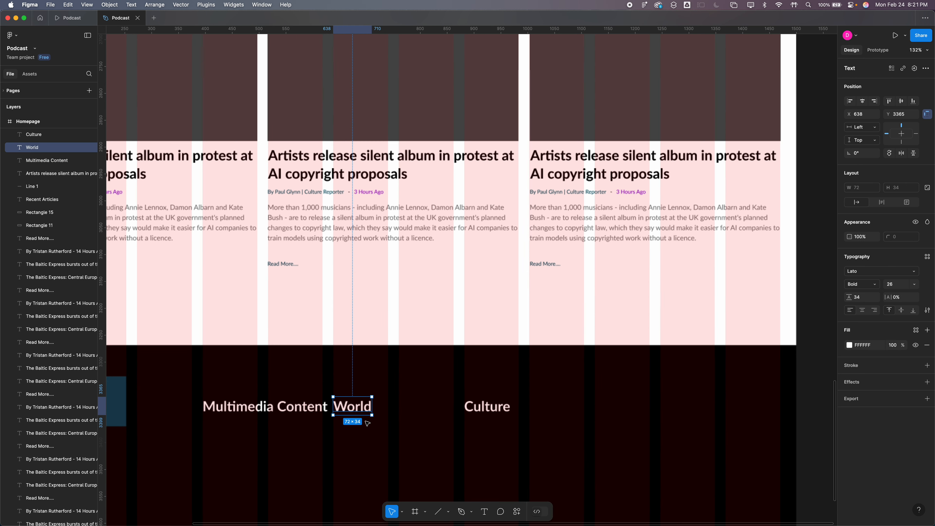
double_click(357, 409)
text(Serivce)
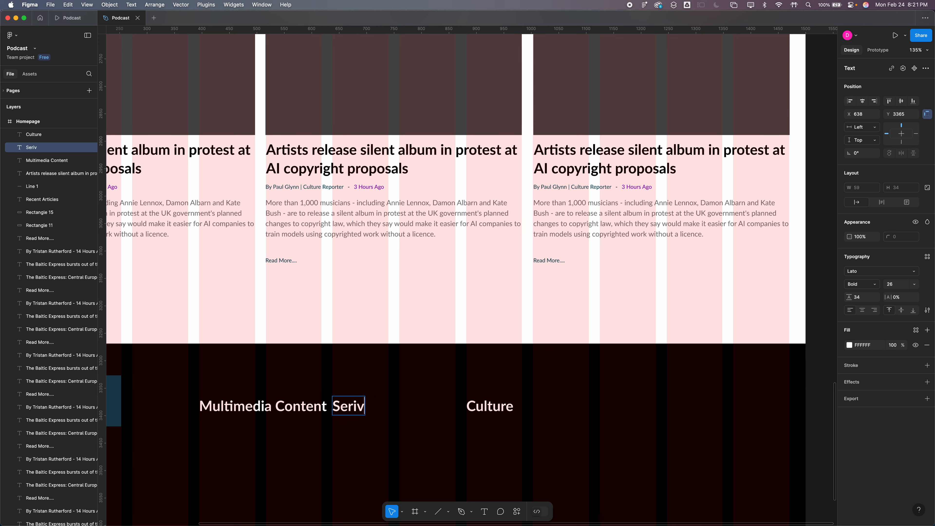
key(BackSpace)
key(BackSpace)
key(BackSpace)
key(BackSpace)
text(vices Medai)
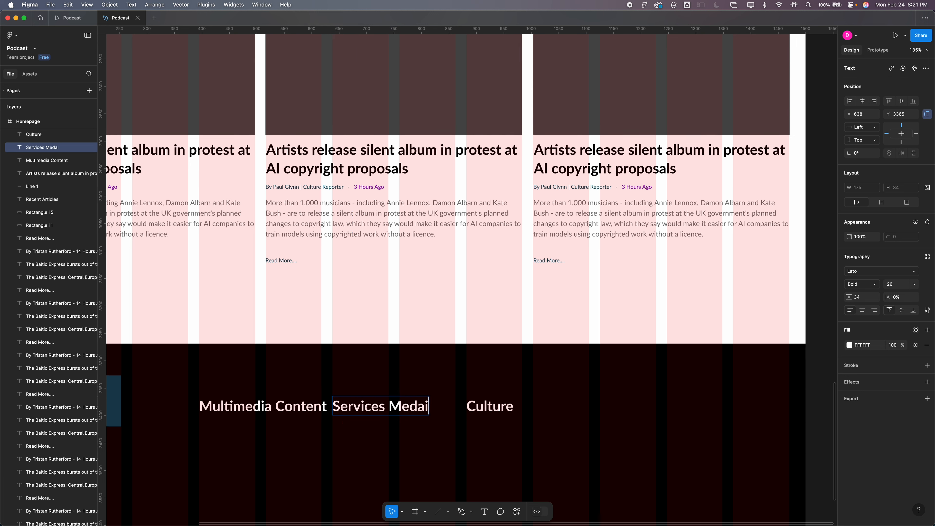
key(BackSpace)
key(BackSpace)
key(BackSpace)
key(BackSpace)
key(BackSpace)
text(and Media)
Replace the third footer heading's text with "More from US".
double_click(490, 407)
text(More from )
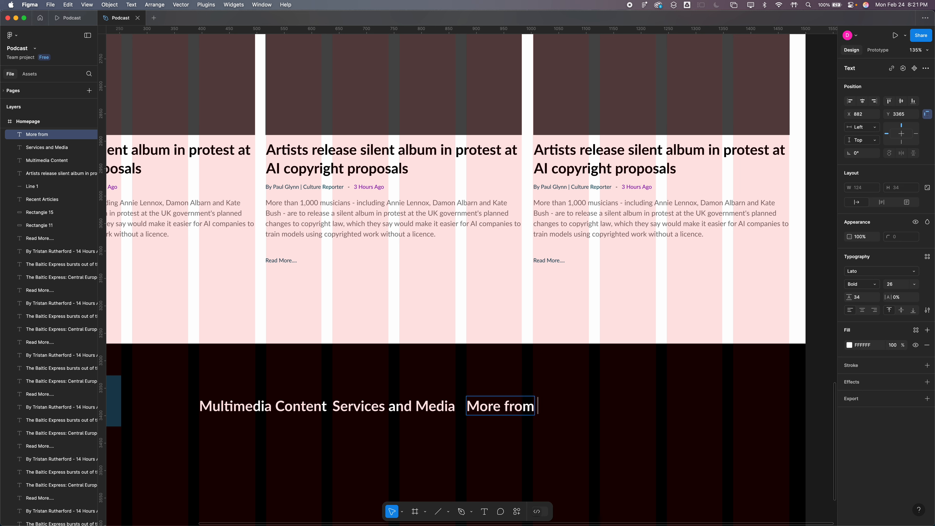
text(US)
key(Escape)
Duplicate the "More from US" heading, place the copy at X 1074, Y 3382 and replace its text with "Site".
key(super+c)
key(super+v)
drag(537, 412, 641, 420)
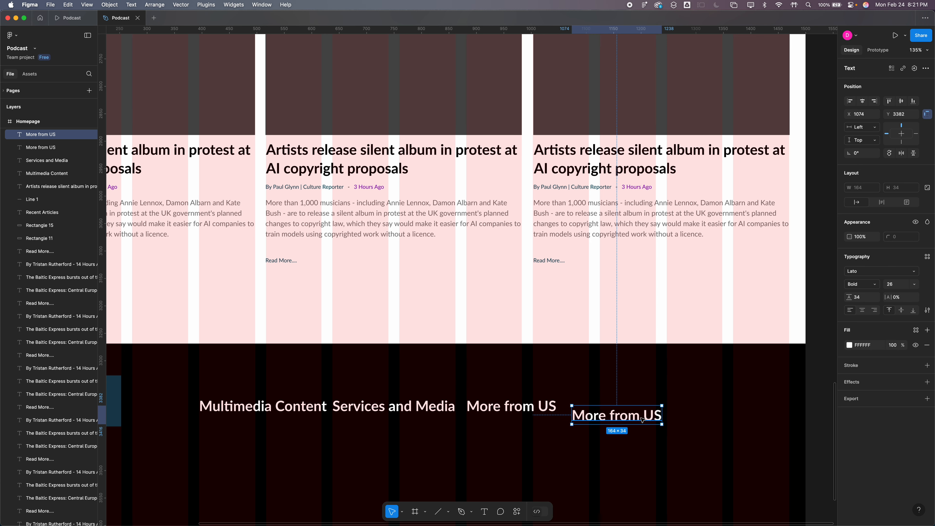
text(Site)
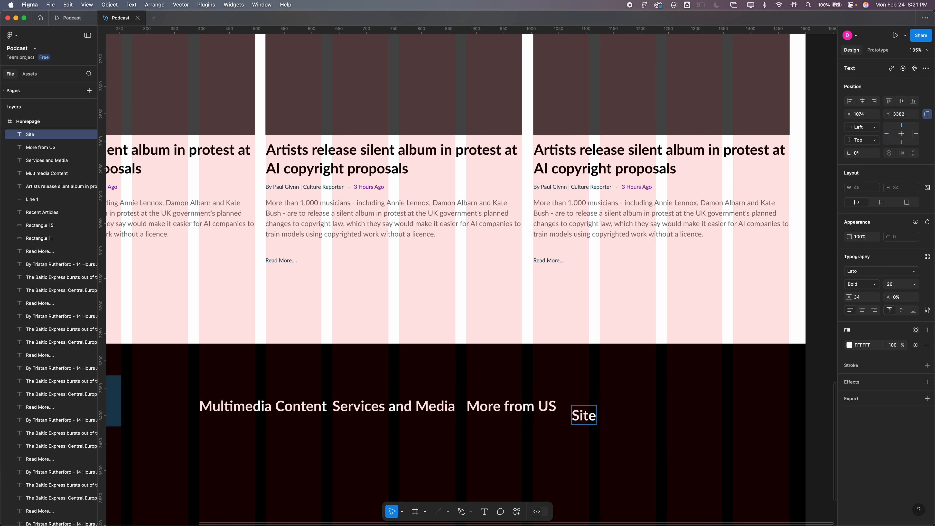
key(Escape)
Reorder the footer headings in one row as Multimedia Content, More from US, Services and Media at X 1004, Y 3365, and Site.
scroll(372, 396, down, 5)
scroll(373, 395, down, 2)
drag(492, 405, 567, 400)
drag(451, 401, 492, 400)
click(384, 403)
drag(385, 403, 506, 432)
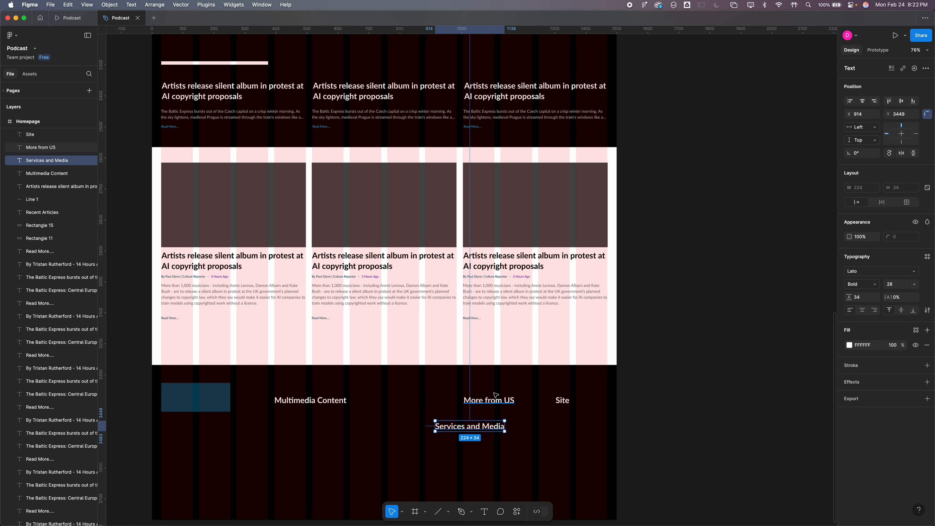
mouse_move(500, 401)
mouse_down()
mouse_move(418, 400)
mouse_move(490, 389)
mouse_move(483, 403)
mouse_up()
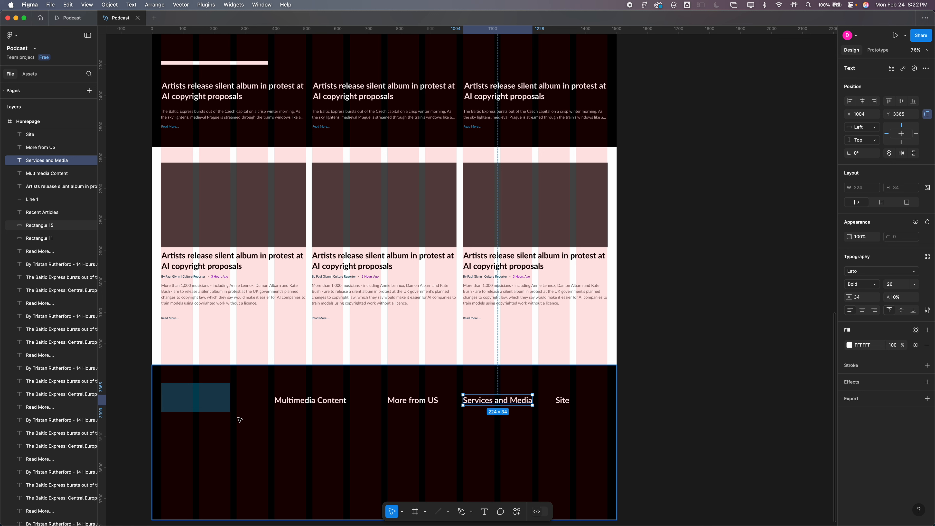
Shift the row of four footer headings toward the logo so that "Multimedia Content" starts at X 276, Y 3355.
click(291, 397)
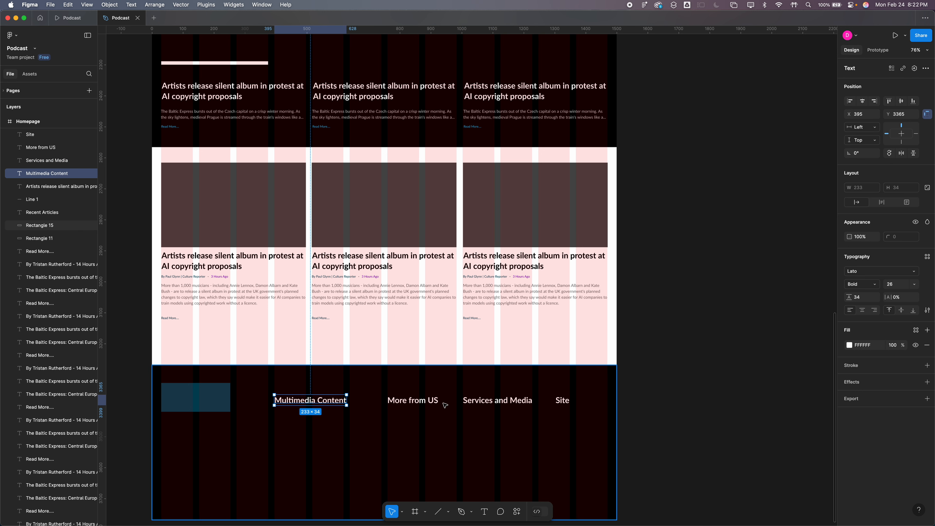
shift+click(412, 400)
shift+click(494, 401)
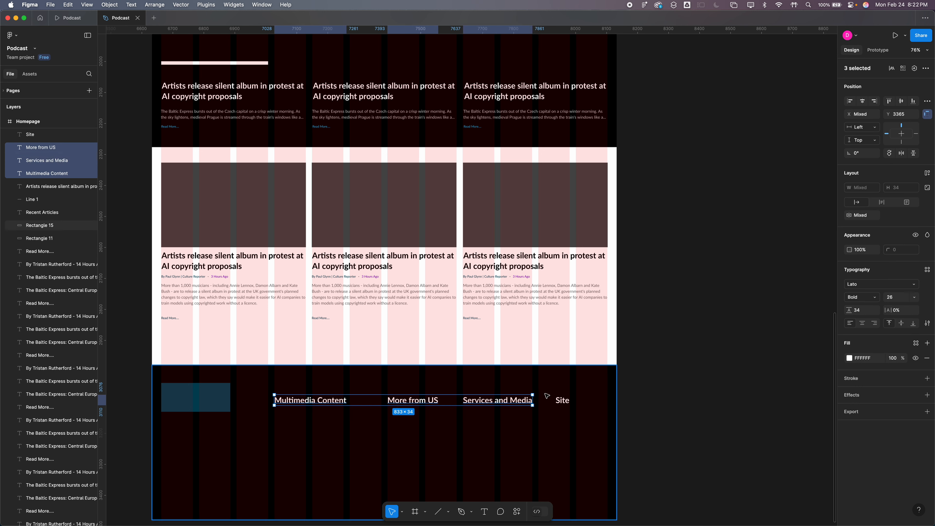
shift+click(563, 400)
drag(503, 404, 546, 398)
click(621, 424)
click(530, 400)
click(679, 410)
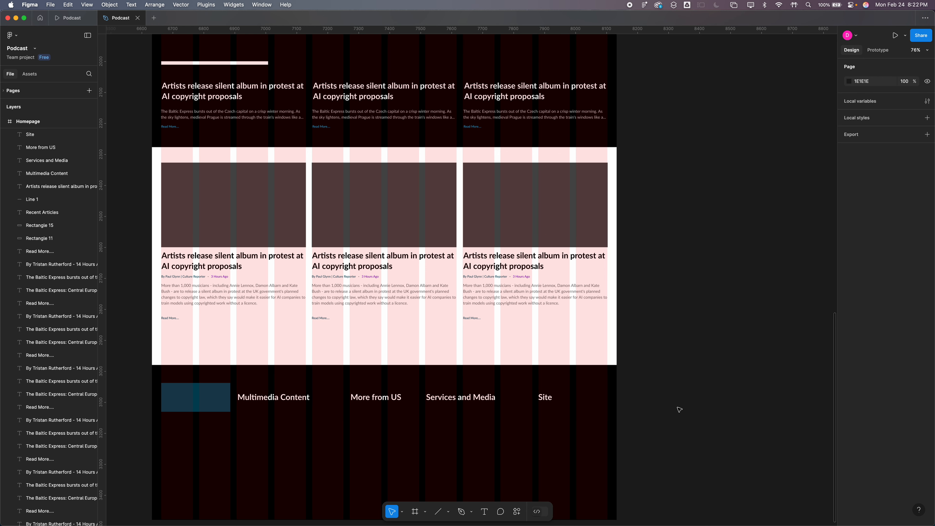
Move "More from US" closer to the first footer heading and shorten "Multimedia Content" to "Multimedia".
drag(380, 399, 342, 400)
double_click(307, 398)
key(BackSpace)
key(BackSpace)
key(BackSpace)
key(BackSpace)
key(BackSpace)
key(BackSpace)
key(BackSpace)
key(BackSpace)
click(409, 465)
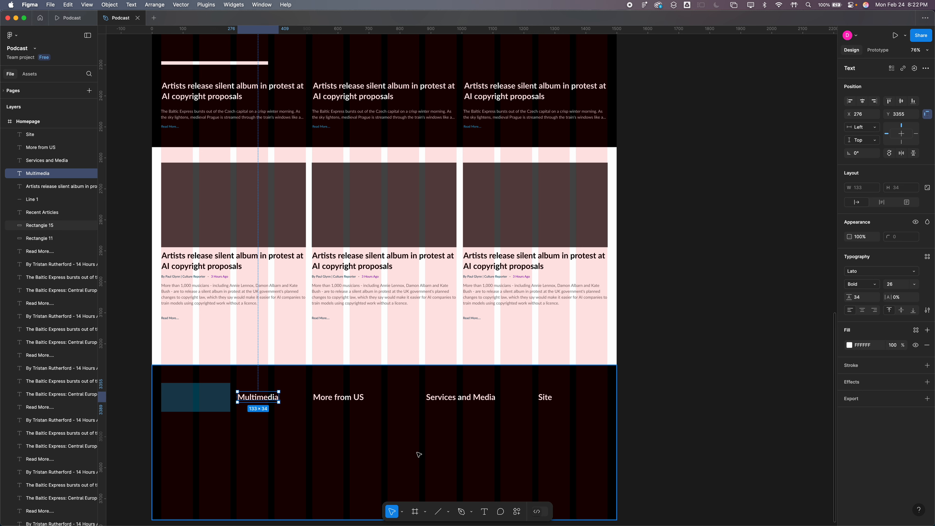
Move the "Services and Media" heading to X 761 and the "Site" heading to X 1125, both at Y 3355.
click(482, 396)
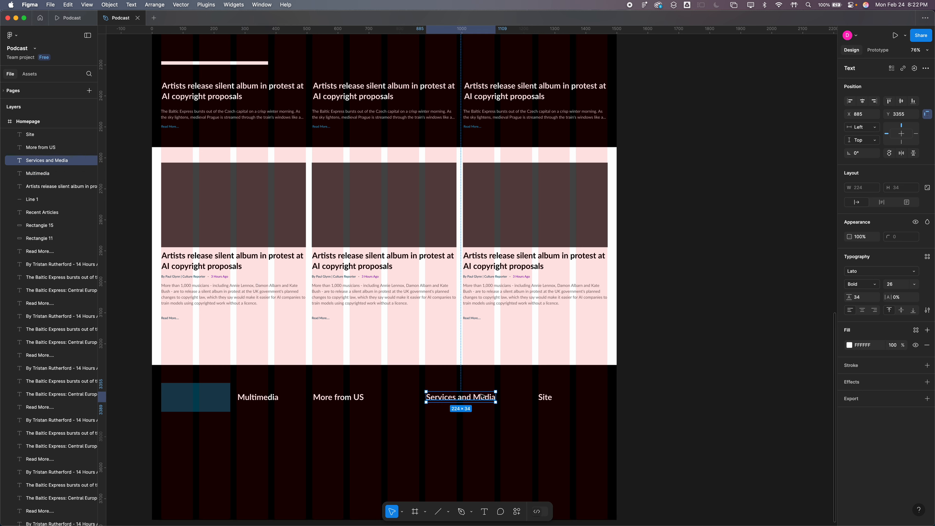
drag(482, 396, 444, 396)
drag(546, 399, 470, 399)
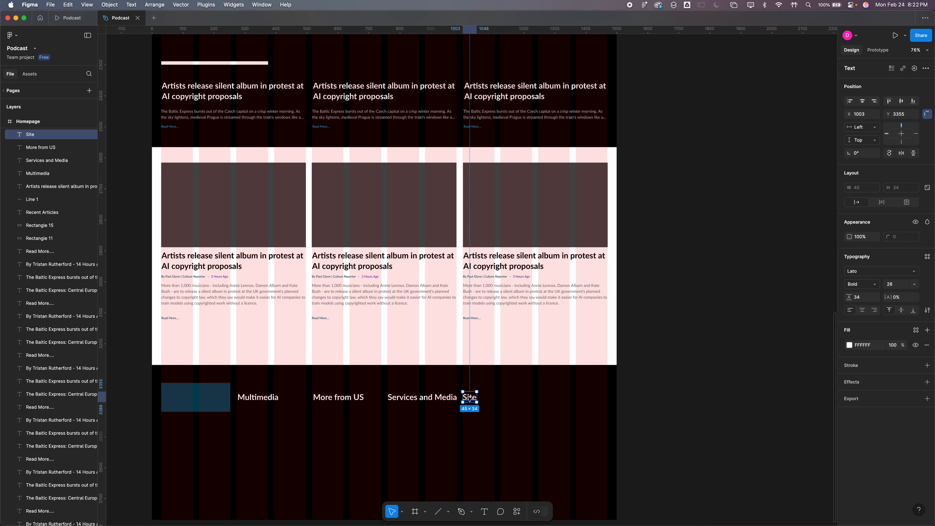
click(590, 409)
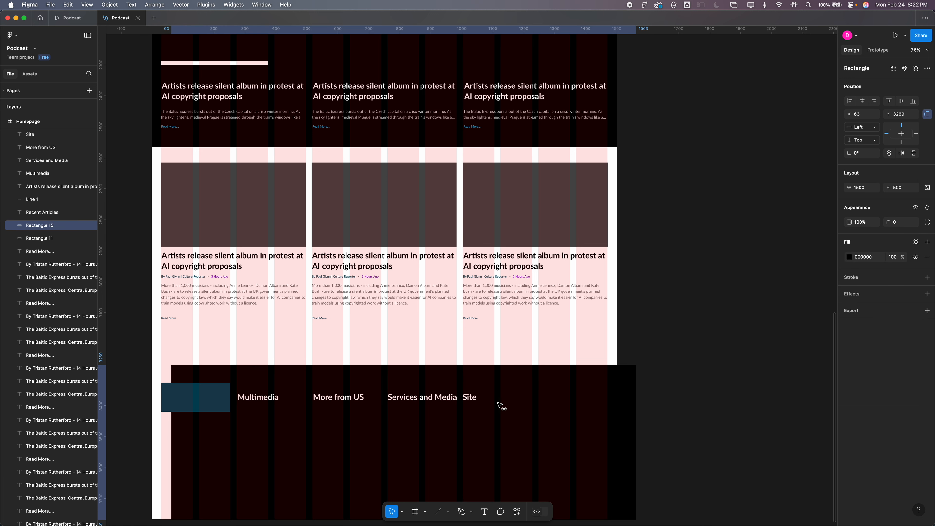
key(Escape)
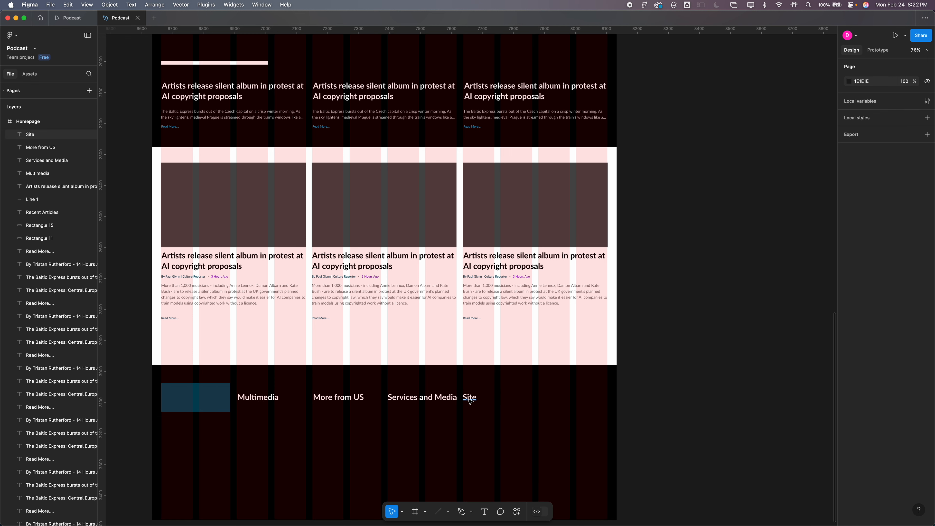
drag(469, 401, 507, 400)
Change the last footer heading's text to "From Site".
double_click(507, 399)
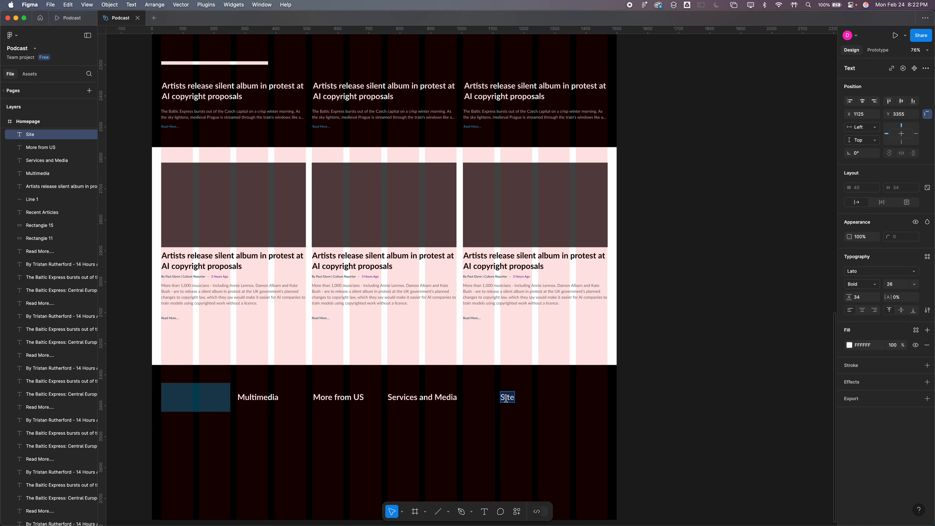
text(FROM)
key(BackSpace)
key(BackSpace)
key(BackSpace)
text(ro)
key(BackSpace)
key(BackSpace)
text(ro,)
key(BackSpace)
key(BackSpace)
key(BackSpace)
text(rom)
key(Escape)
Extend the third footer heading's text to "Services and Media Solution".
click(425, 396)
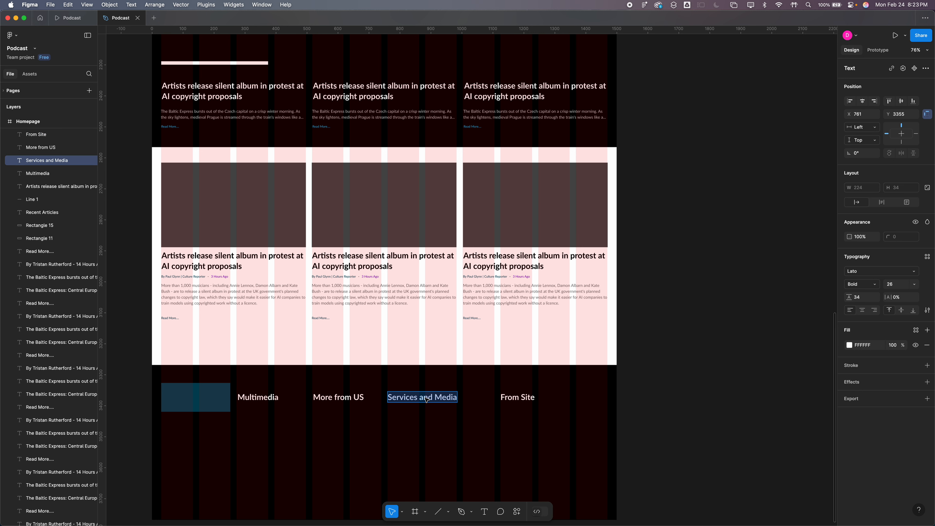
click(456, 397)
text(Solution)
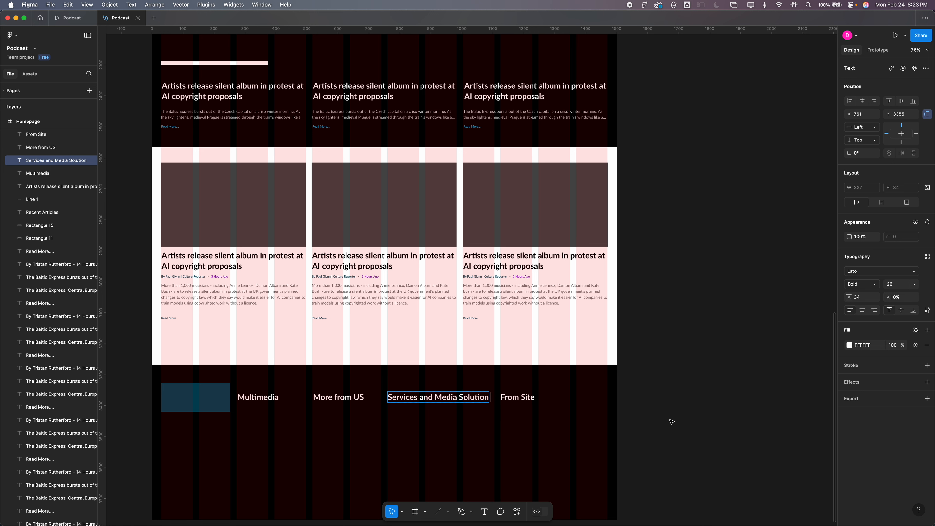
key(Escape)
click(694, 421)
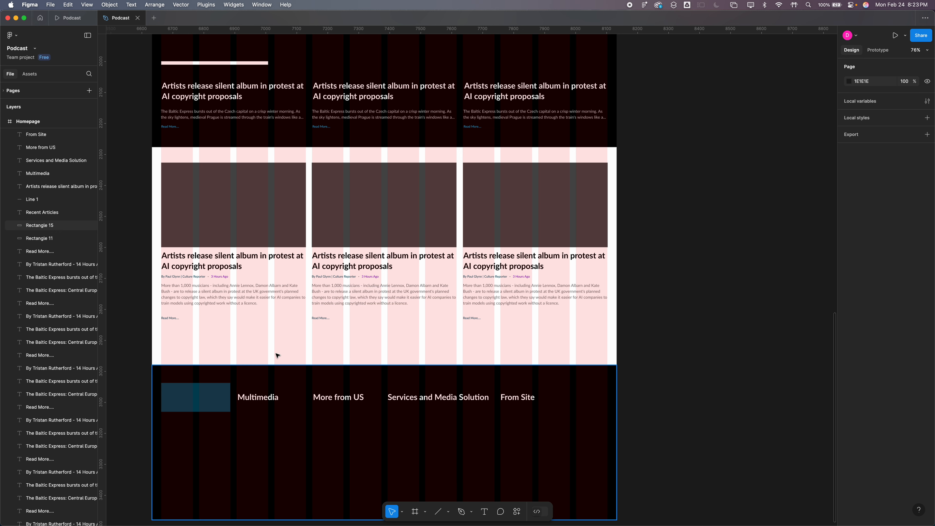
Duplicate the "Multimedia" heading below itself at X 276, Y 3411 and set the copy's font size to 13.
click(275, 400)
key(super+d)
mouse_move(276, 401)
mouse_down()
mouse_move(275, 428)
mouse_move(276, 418)
mouse_up()
double_click(265, 415)
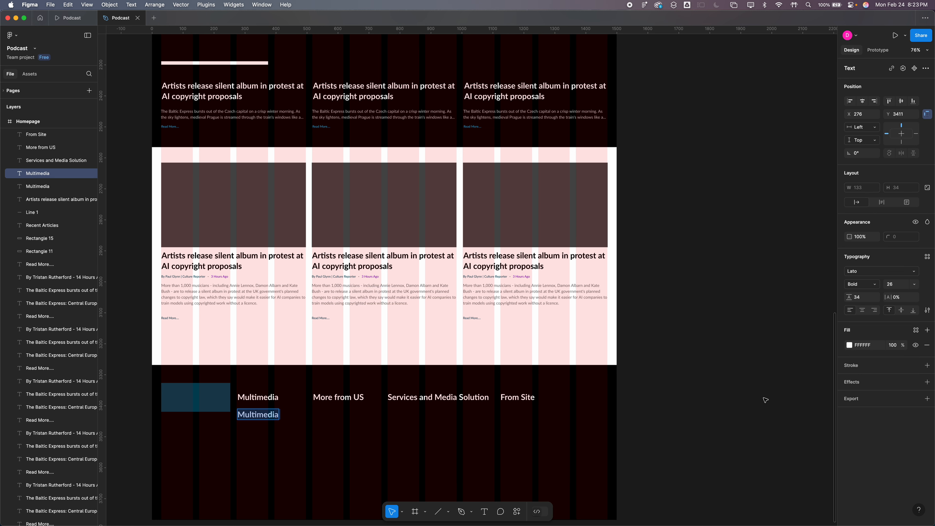
click(895, 284)
text(16)
key(Return)
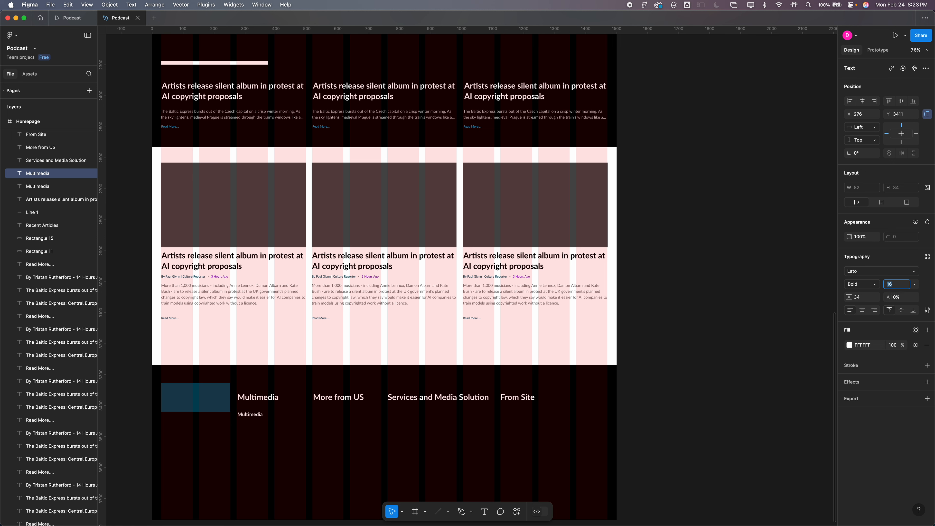
key(Down)
key(Down)
key(Down)
key(Up)
key(Down)
Replace the small Multimedia copy with the pasted list Video, Text, Photos, Data, Audio, Archive, and add a drop shadow to it but hide the effect.
click(246, 412)
double_click(248, 414)
key(super+v)
key(super+a)
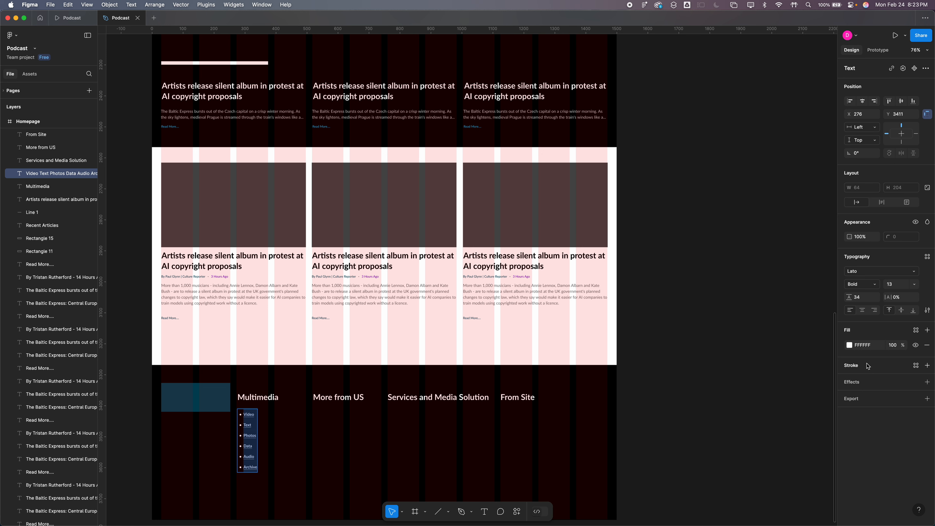
click(868, 382)
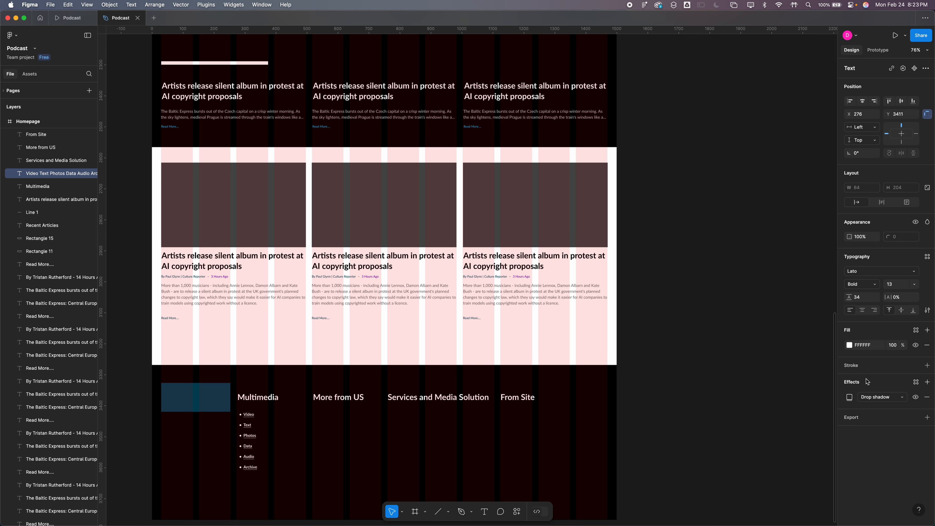
click(916, 398)
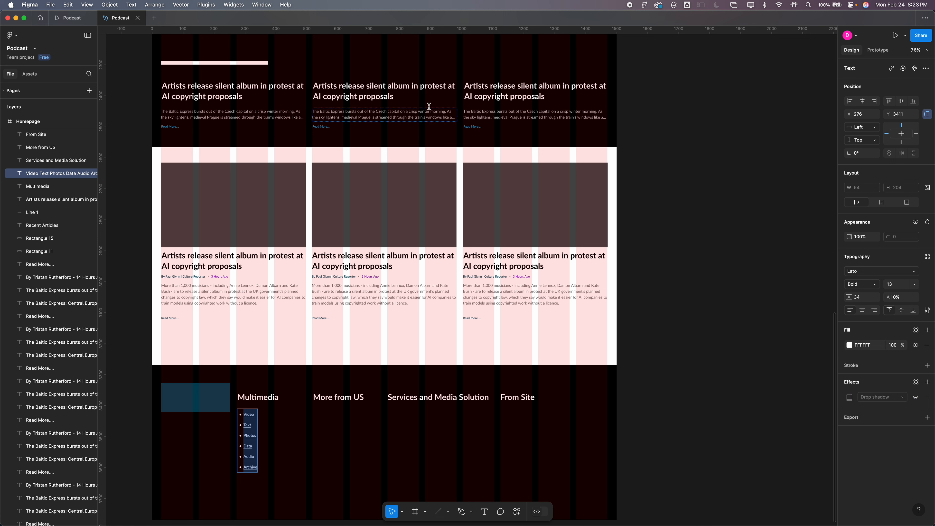
Replace the bulleted list under the "Multimedia" heading with the plain lines Video, Text, Photos, Daata, Audio, Archive.
double_click(248, 436)
text(Video)
key(super+a)
key(BackSpace)
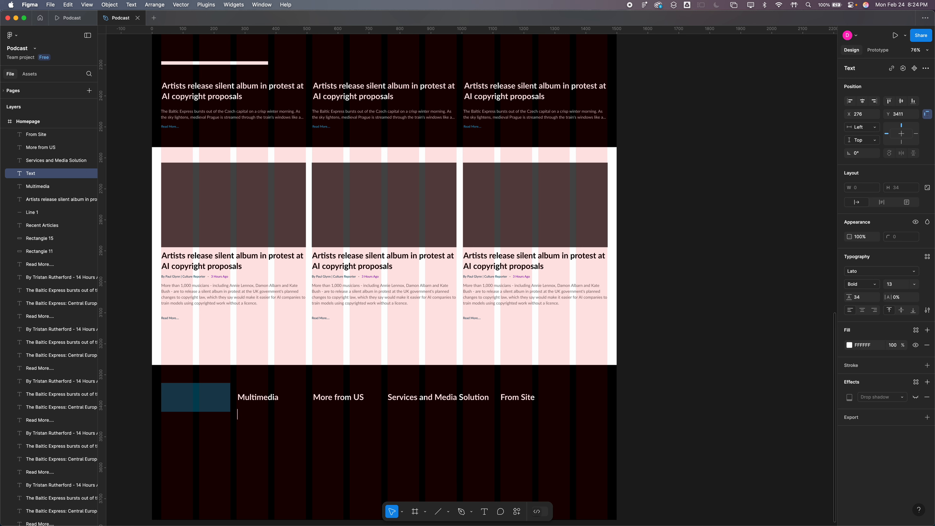
text(Video)
key(Return)
text(Text)
key(Return)
text(Photos)
key(Return)
text(Daata)
key(Return)
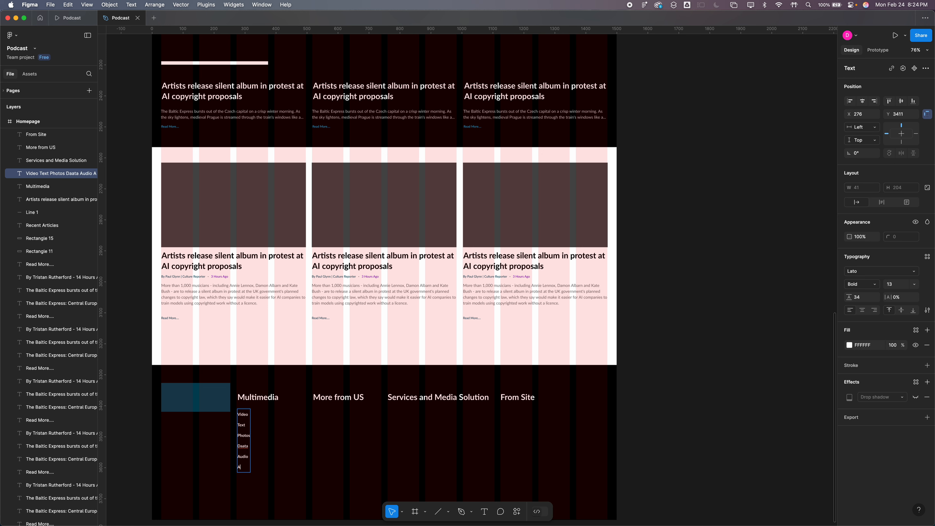
text(chive)
Reduce the font size of the four footer headings Multimedia, More from US, Services and Media Solution, and From Site together.
click(258, 396)
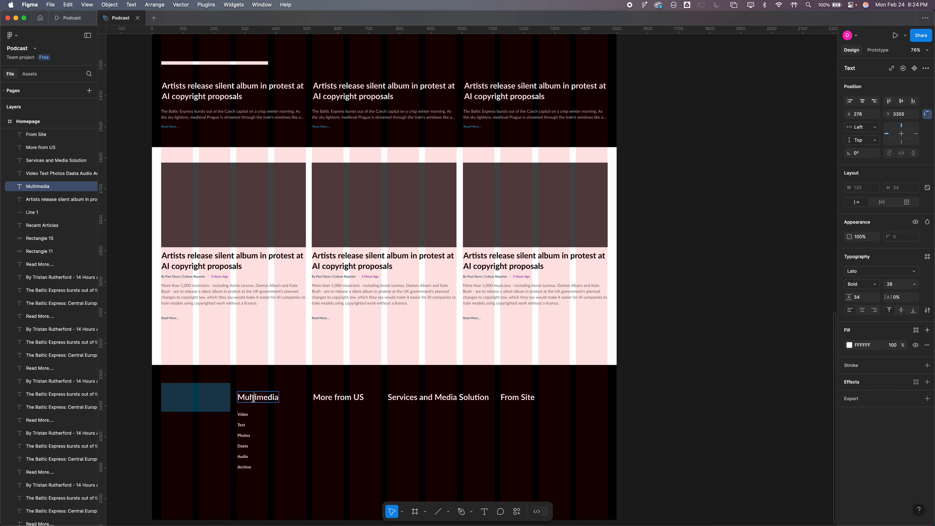
click(348, 397)
key(Escape)
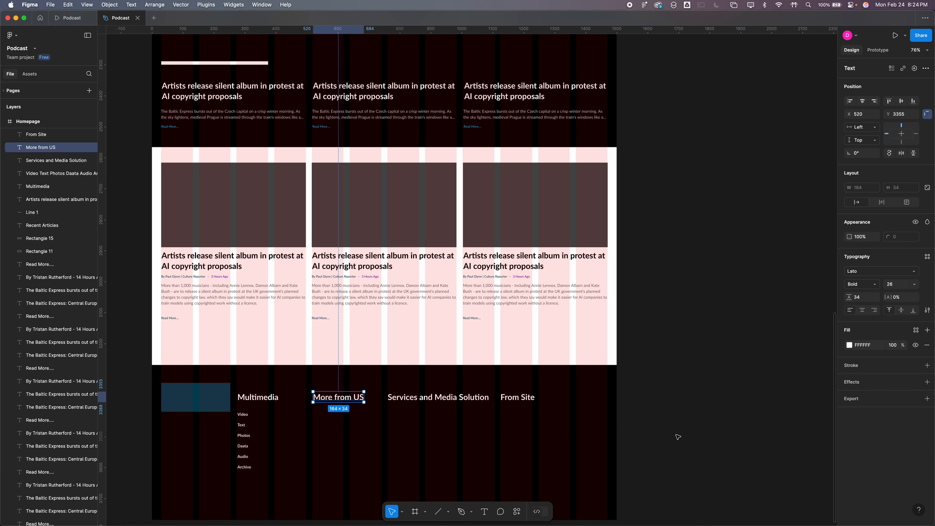
click(523, 399)
shift+click(471, 400)
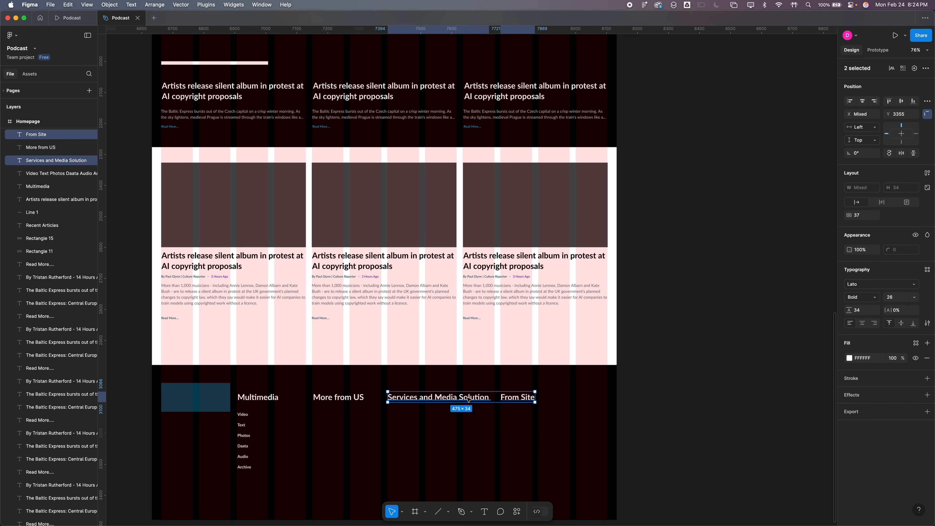
shift+click(360, 398)
shift+click(262, 397)
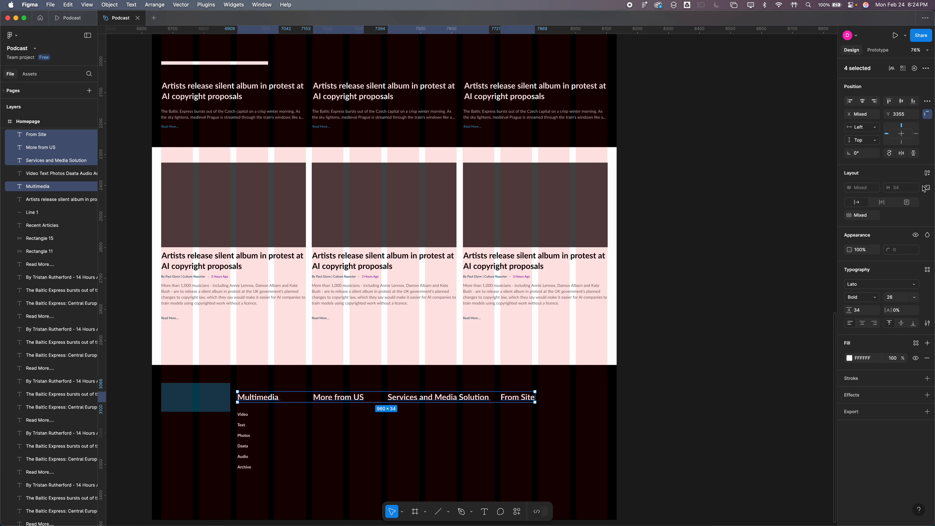
click(898, 297)
text(20)
key(Return)
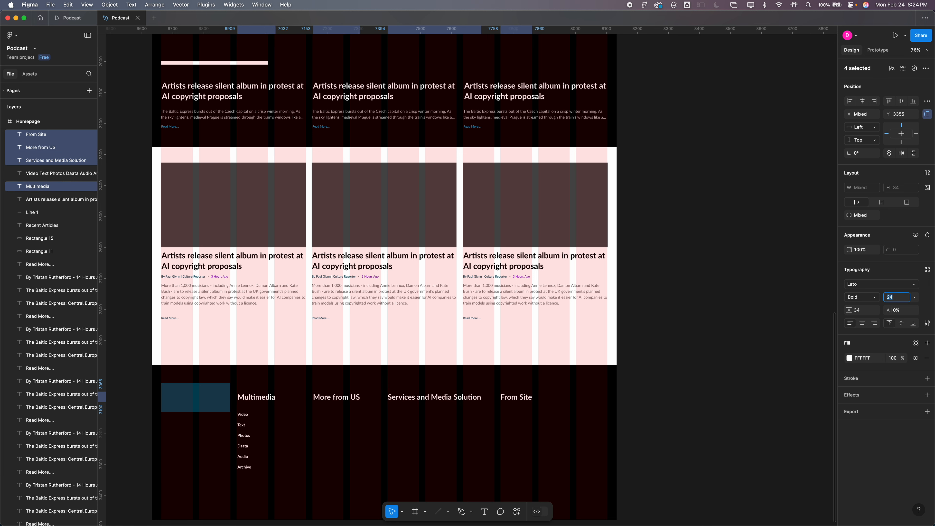
key(Down)
key(Down)
key(Down)
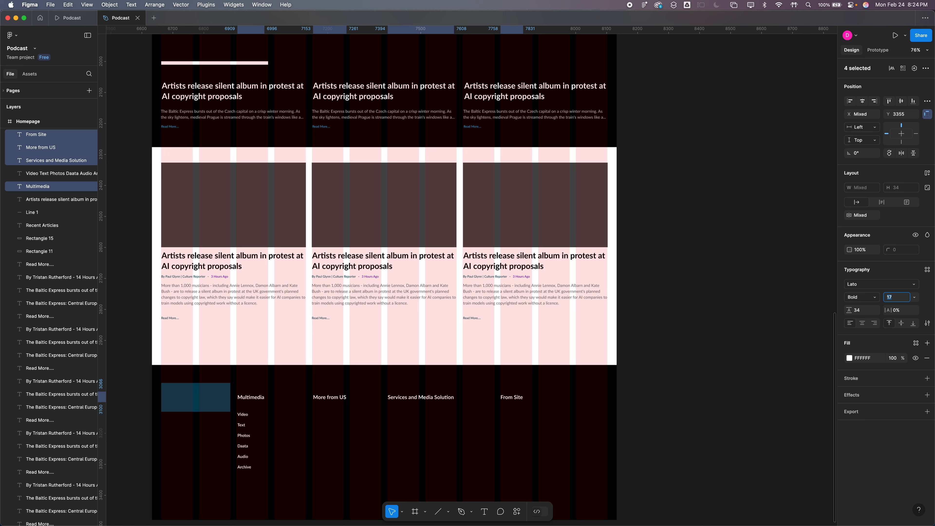
click(684, 320)
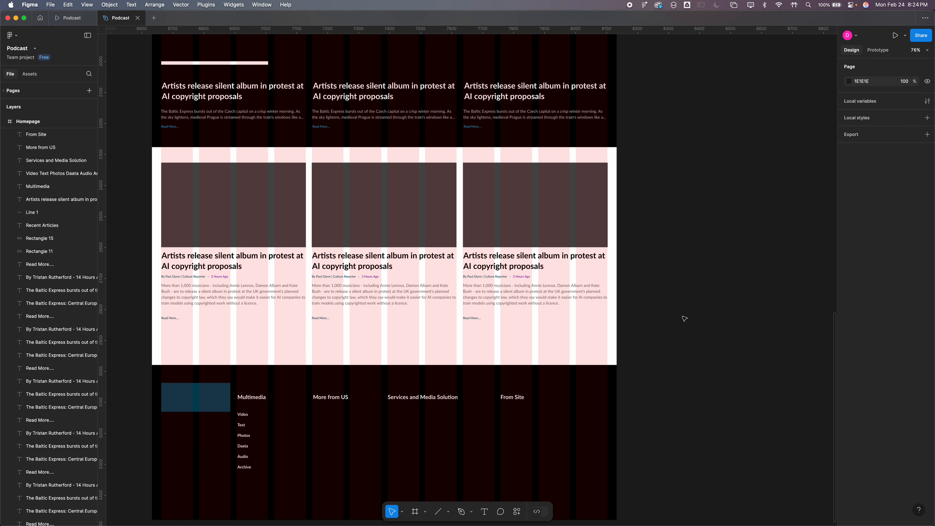
Duplicate the Multimedia list below "More from US" and replace its text with US Newsroom, US News Web Base Solutions, Artificial Inteligence, US 360, US Productions.
click(246, 423)
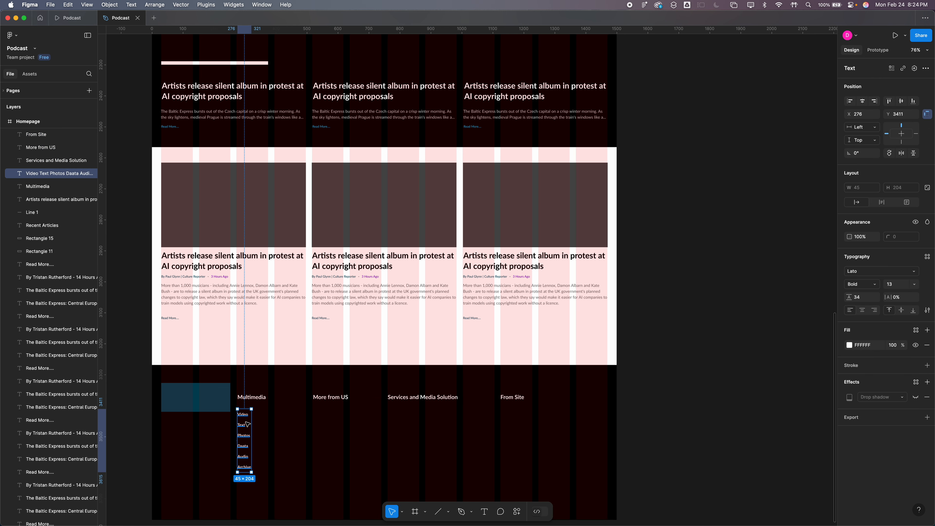
drag(247, 424, 320, 426)
double_click(319, 425)
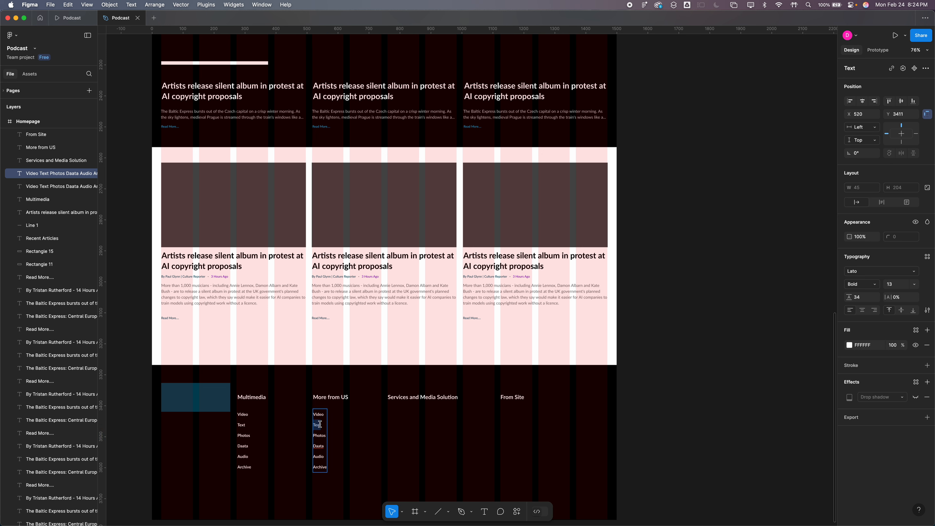
key(super+a)
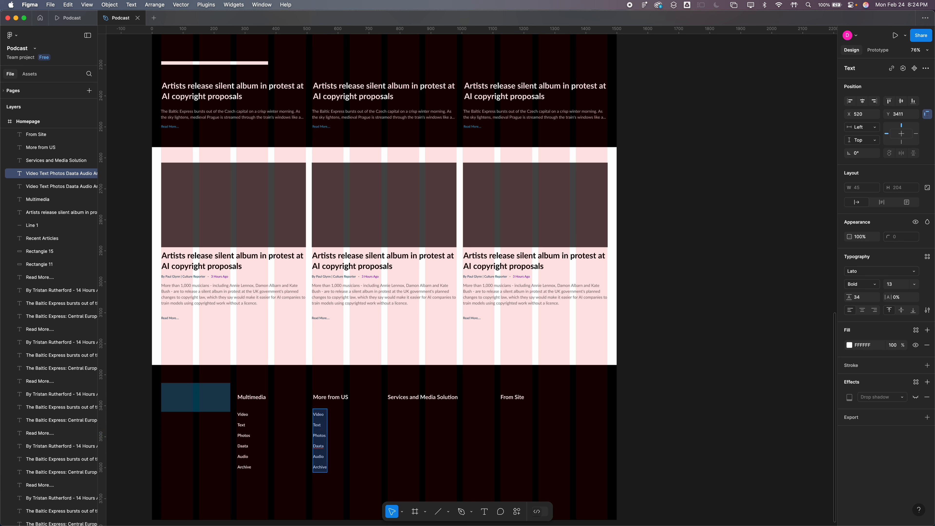
text(US Newsroom)
key(Return)
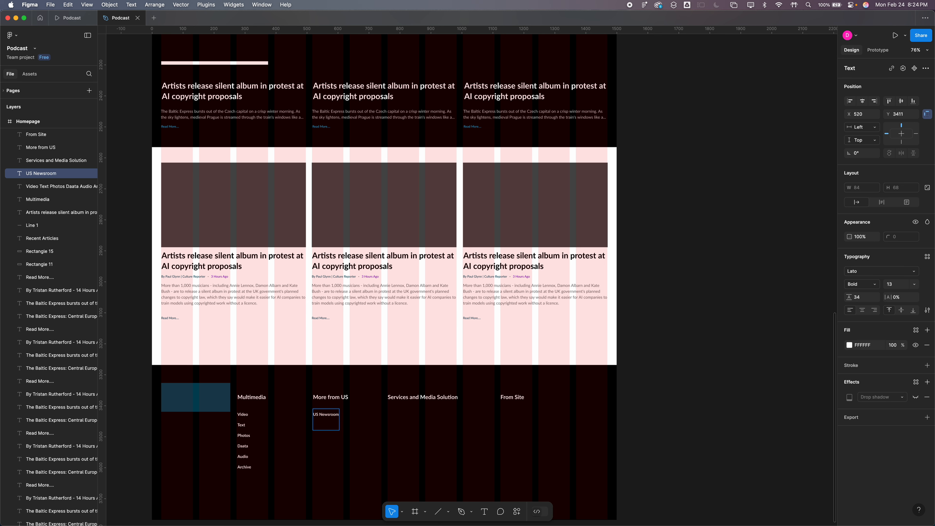
text(US)
text(new.com)
text(We)
text(b Base Solution)
text(s)
key(Return)
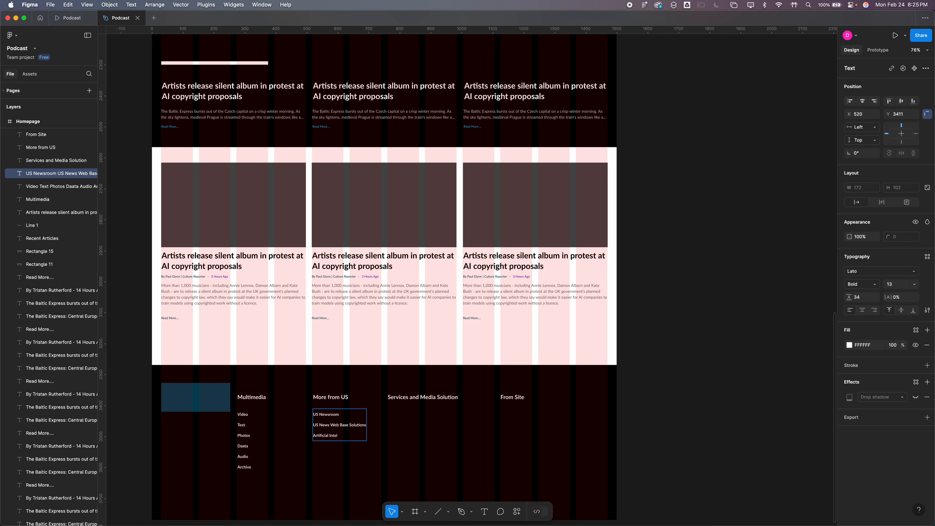
key(Return)
text(US 360)
key(Return)
text(US Productions)
key(Escape)
Duplicate the "More from US" list below "Services and Media Solution" and replace its text with Meta Data Services, US Planner, US Daybooks, US StoryShare, Workflow Solution.
drag(342, 439, 414, 437)
triple_click(414, 437)
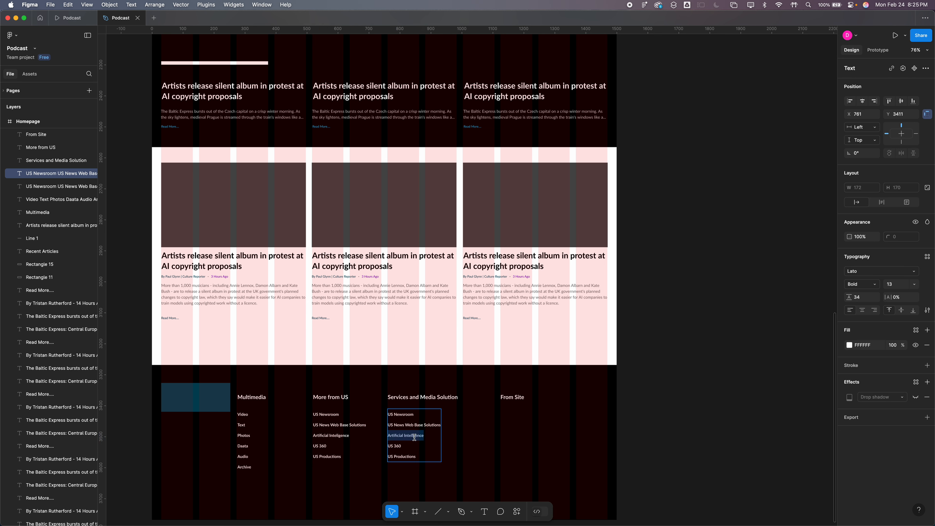
text(Me)
key(super+a)
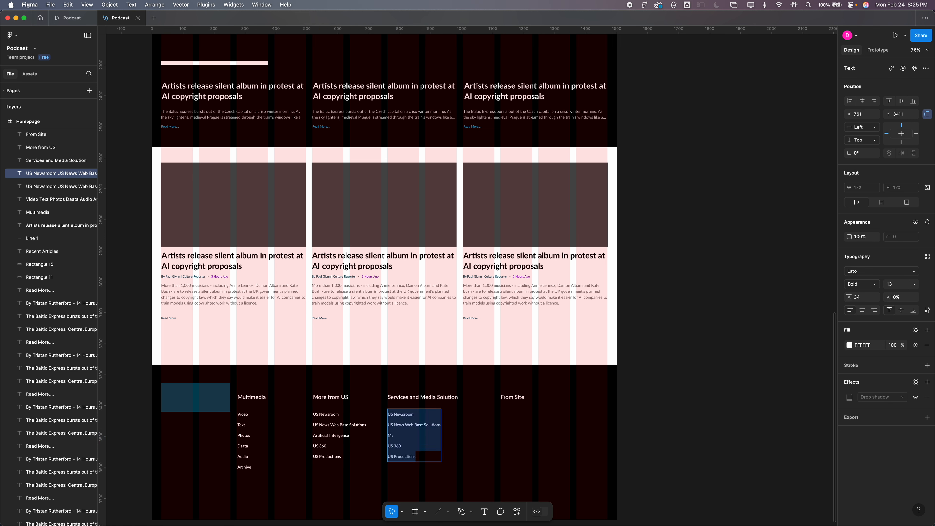
text(Meta Dat)
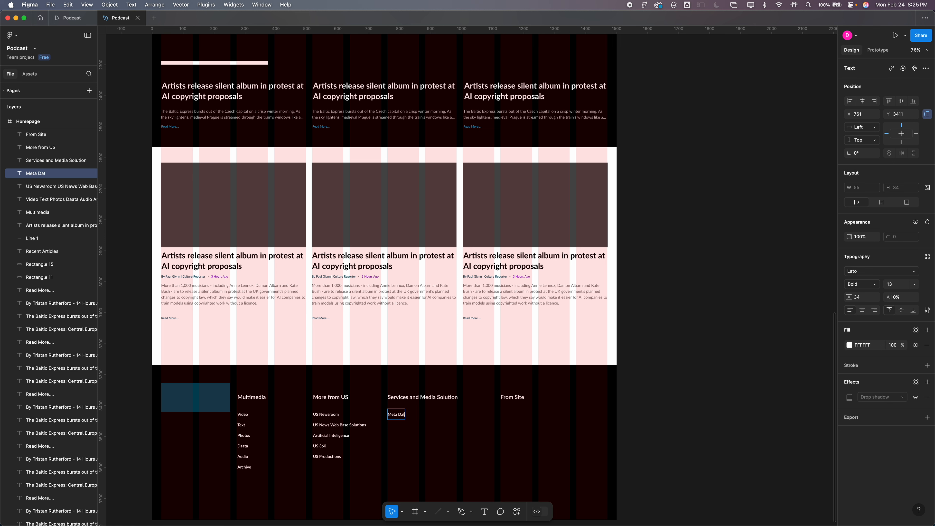
text(a Services)
key(Return)
text(US Planner)
key(Return)
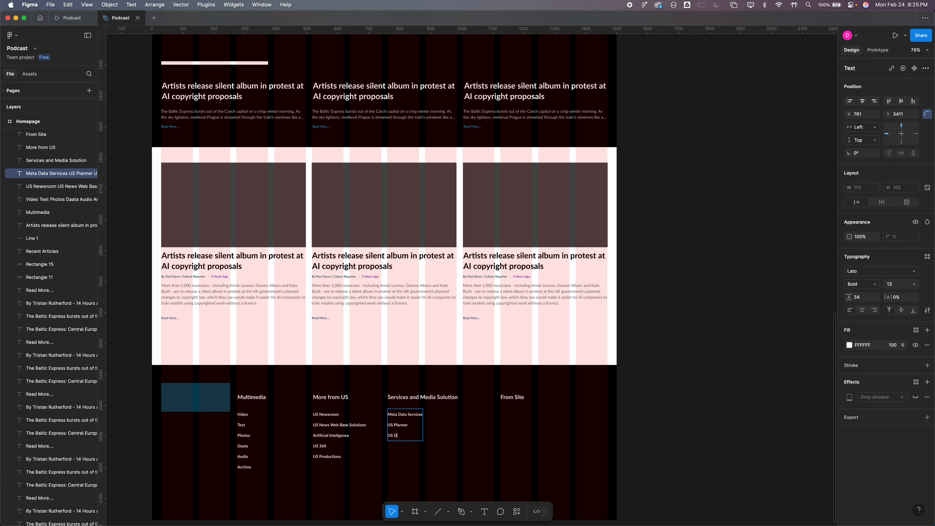
text(US Daybooks)
key(Return)
text(US StoryShare)
key(Return)
key(Escape)
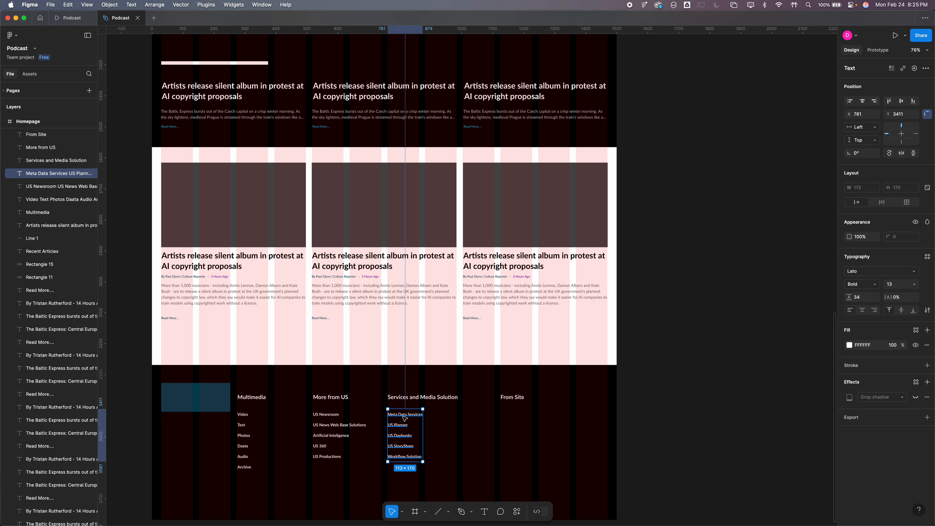
Duplicate the third link list below "From Site" and replace its text with About, Media Center, Careers, Our Story, Our Causes, Our People.
drag(404, 418, 518, 427)
triple_click(516, 426)
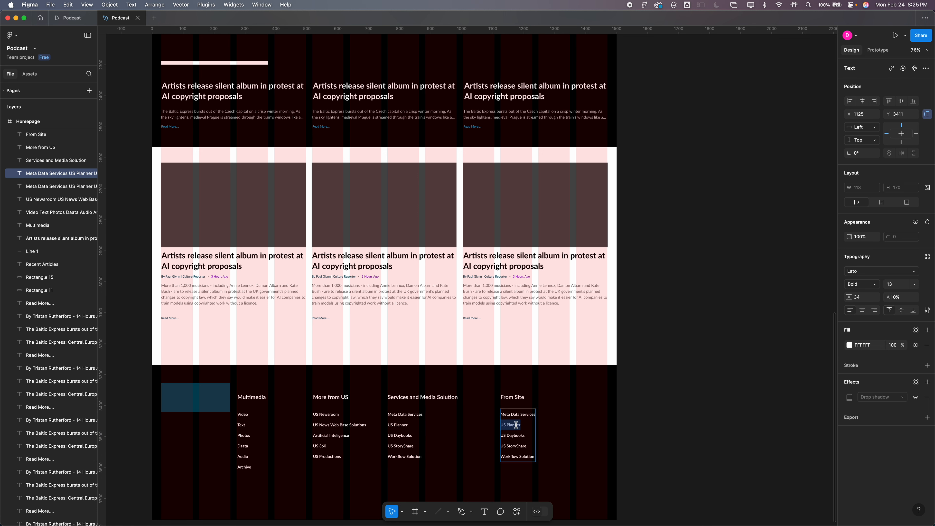
key(ctrl+a)
text(About)
key(Return)
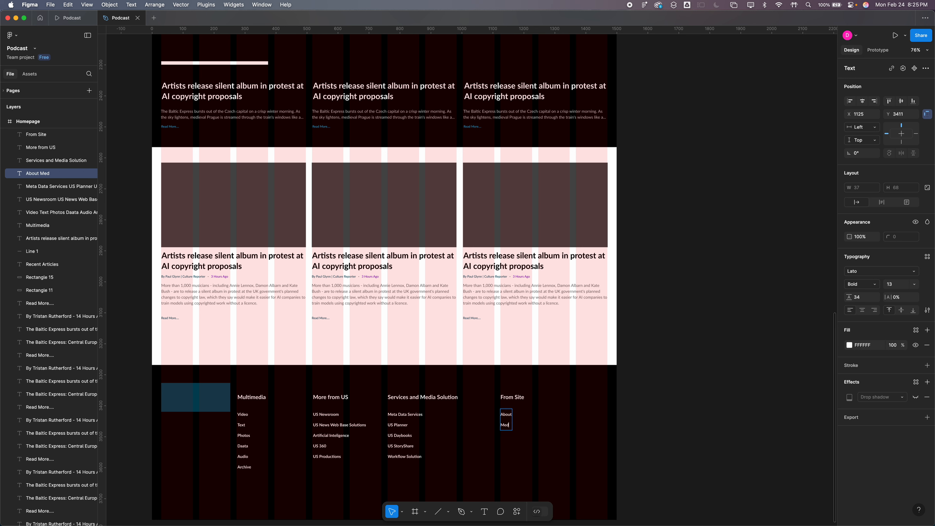
text(Media Center)
key(Return)
text(Careers)
key(Return)
text(Our Story)
key(Return)
text(Our Causes)
key(Return)
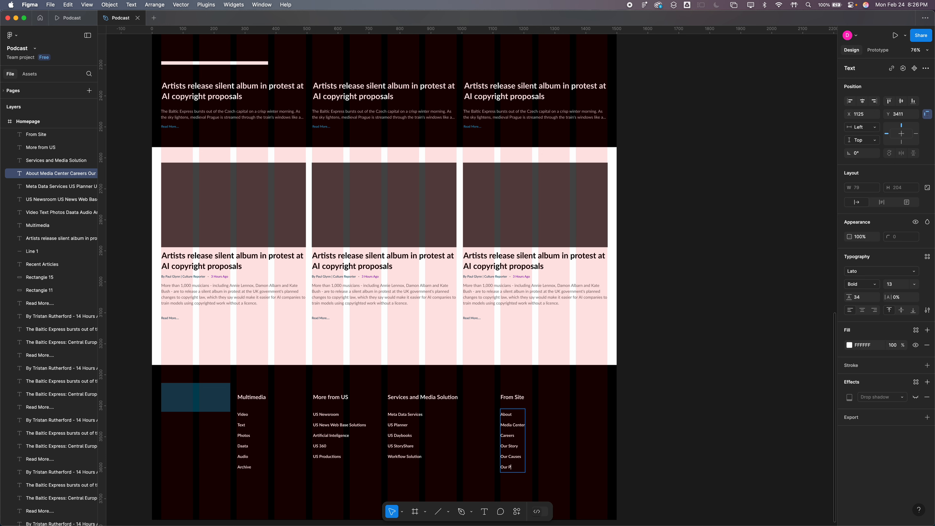
key(Escape)
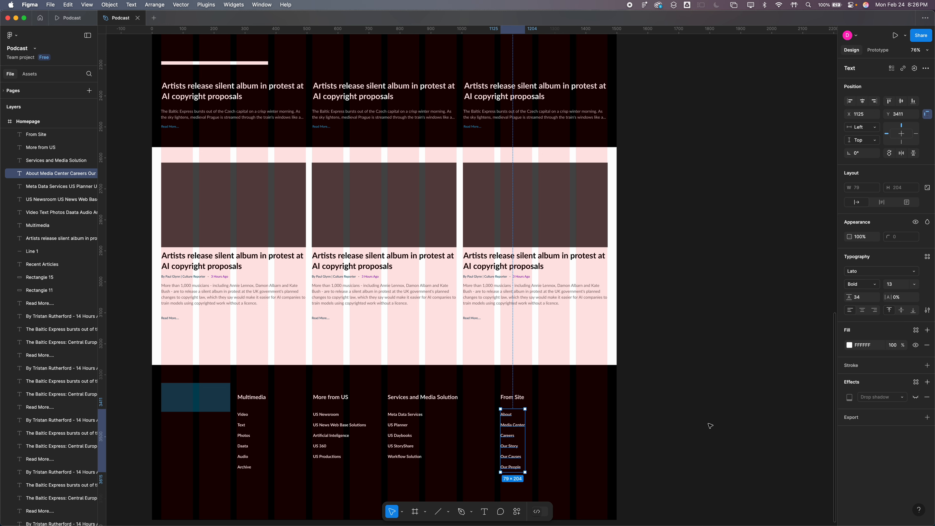
click(569, 394)
drag(565, 393, 505, 450)
key(super+z)
Move the "From Site" heading together with its link list to X 1247.
click(513, 428)
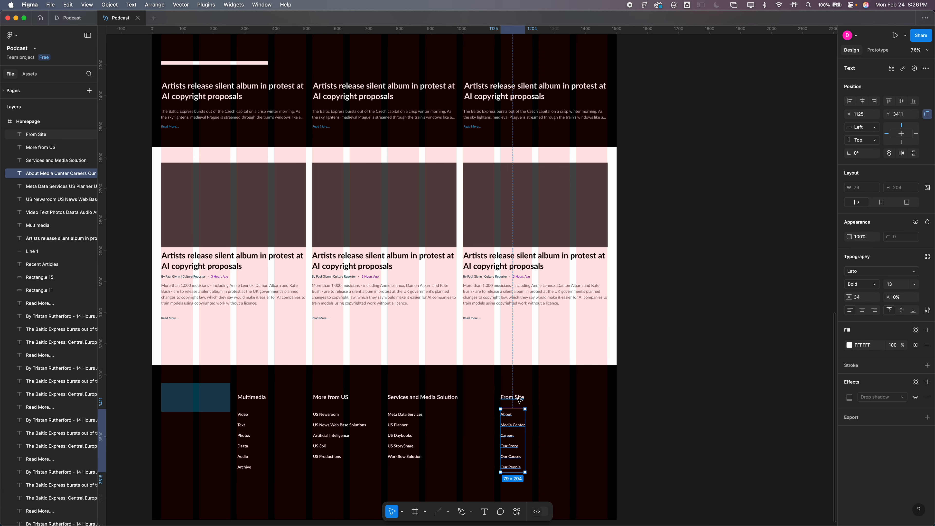
shift+click(520, 400)
drag(515, 404, 554, 406)
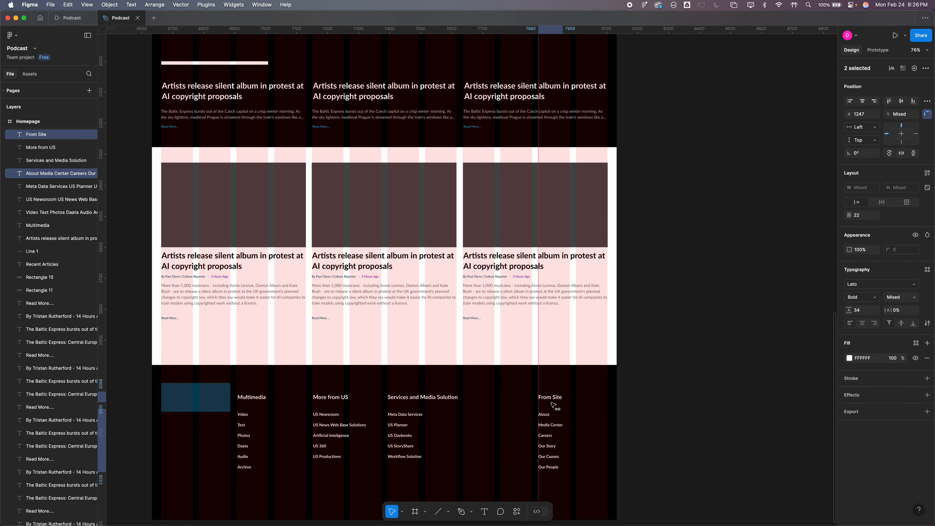
click(737, 416)
Duplicate the thick white line from the Recent Articles section, rotate the copy to -90°, and place it in the footer beside the "From Site" column.
scroll(516, 316, up, 3)
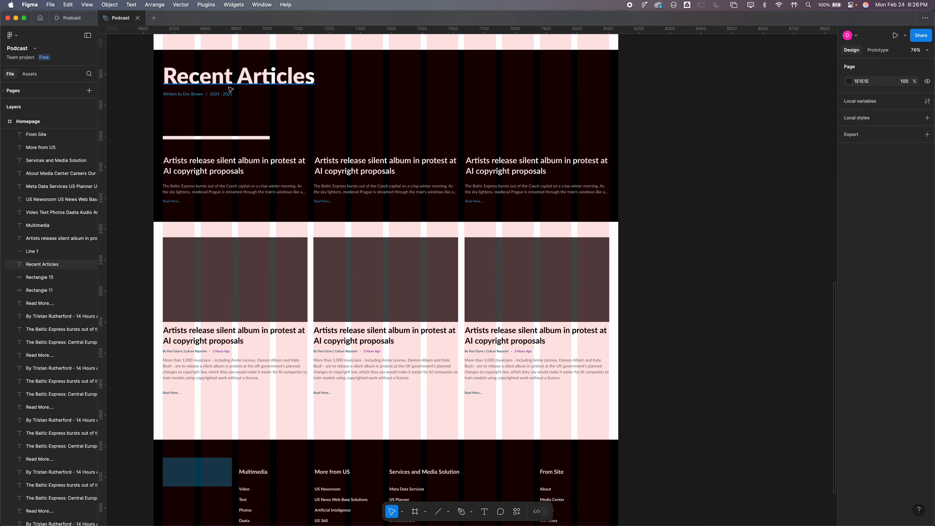
click(227, 141)
key(super+d)
drag(227, 140, 497, 462)
scroll(497, 462, down, 2)
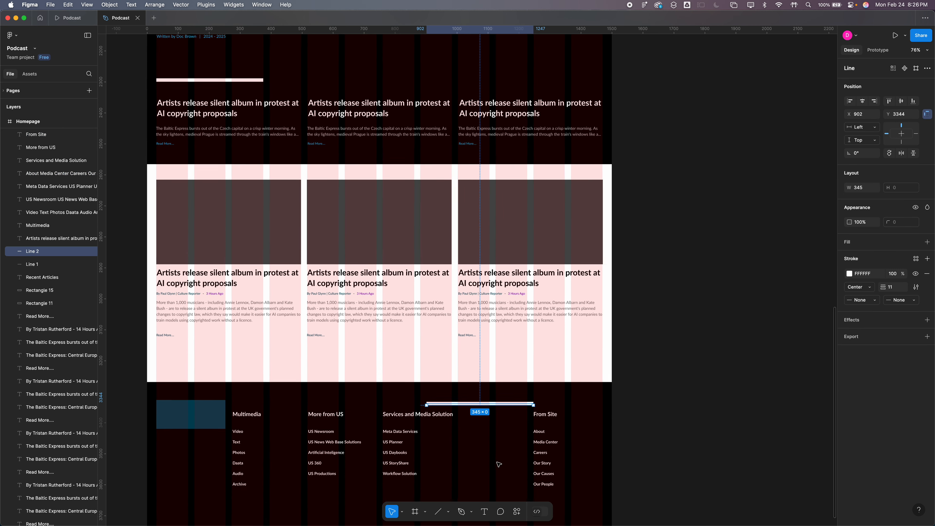
scroll(499, 464, down, 2)
drag(543, 353, 488, 401)
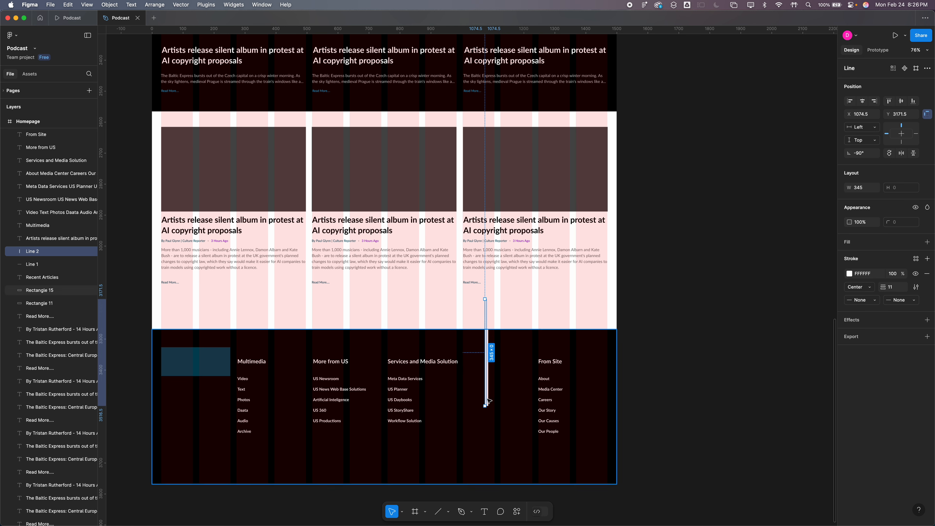
mouse_move(487, 343)
mouse_down()
mouse_move(487, 388)
mouse_move(479, 387)
mouse_move(481, 380)
mouse_move(530, 385)
mouse_up()
Set the vertical footer line's stroke weight to 4 and shift the line left, slightly farther from the "From Site" column.
click(899, 289)
key(Down)
key(Down)
key(Down)
key(Down)
key(Down)
key(Down)
key(Down)
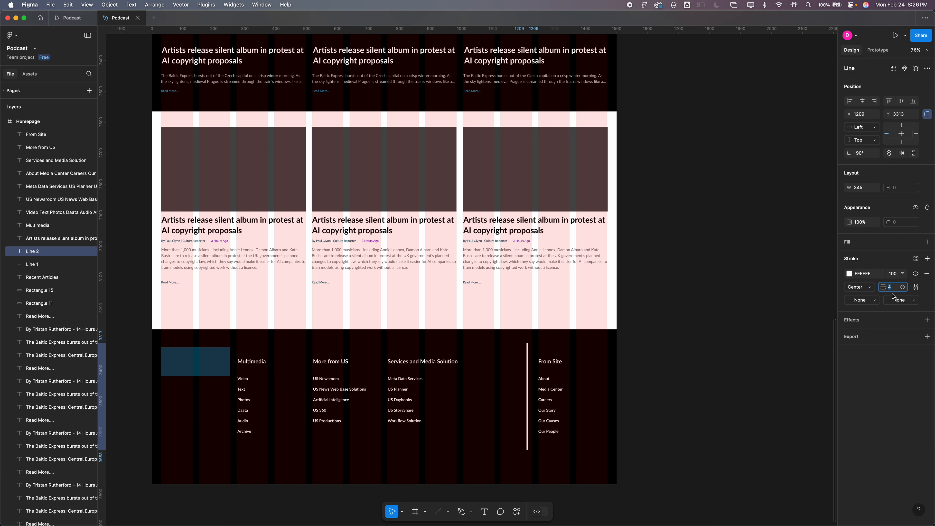
click(501, 360)
drag(529, 361, 518, 362)
click(700, 369)
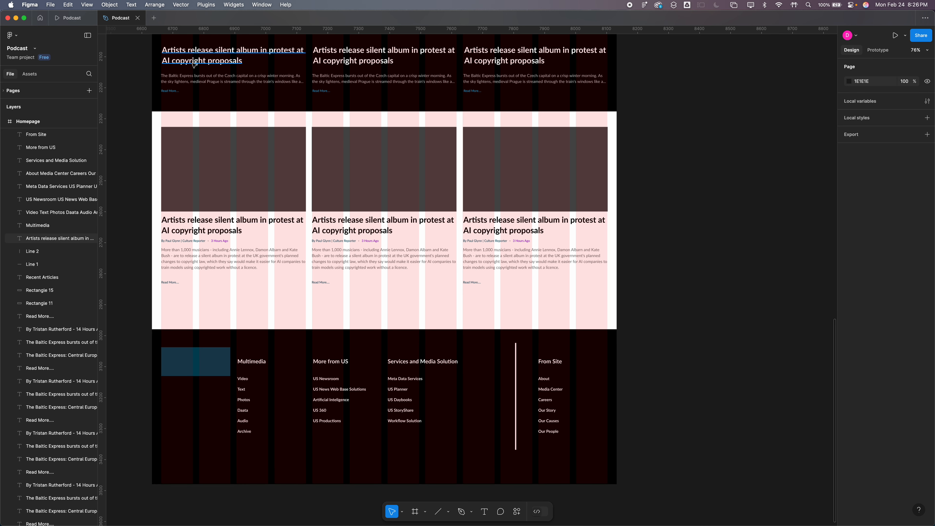
Copy the first white headline of the Recent Articles section below the footer's blue logo block and narrow the copy to a width of 225.
click(195, 55)
drag(195, 60, 193, 364)
drag(306, 355, 231, 354)
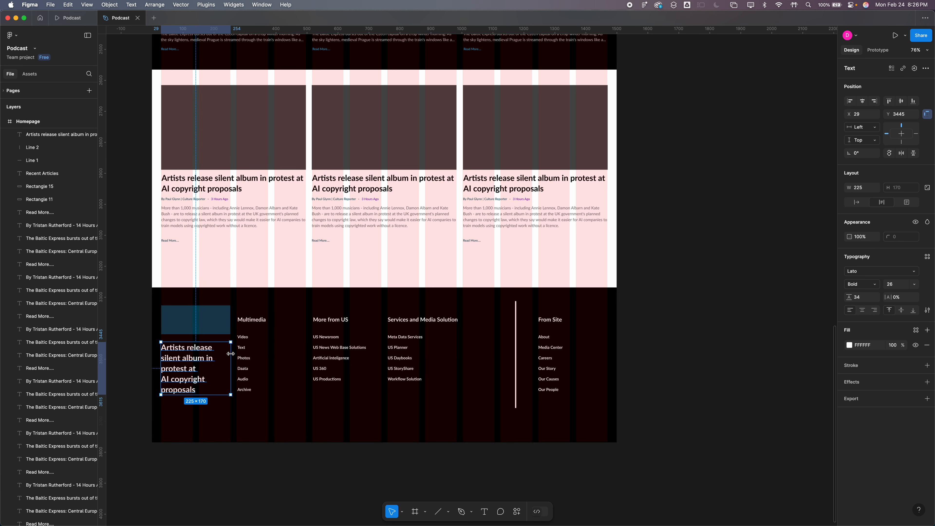
Replace the copied headline below the footer's blue logo block with "The US Press" and a second line "Advancing News".
triple_click(189, 366)
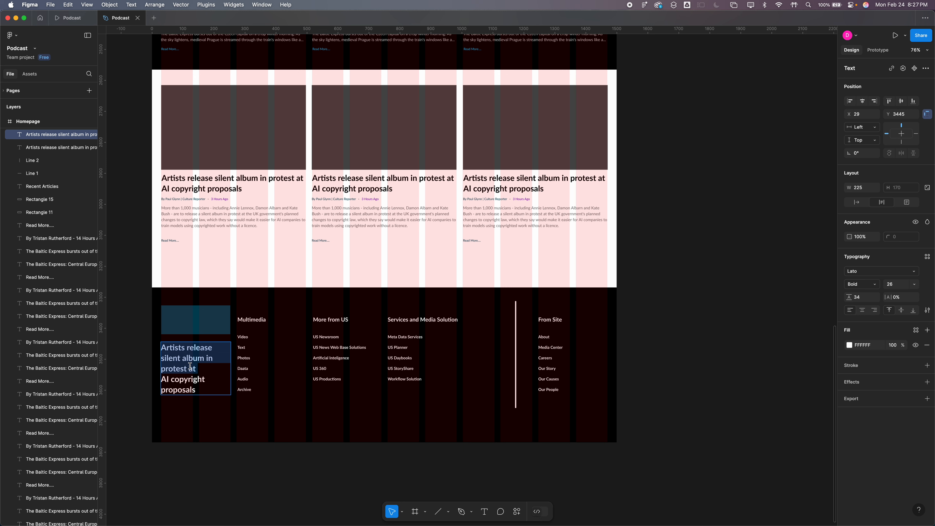
text(The )
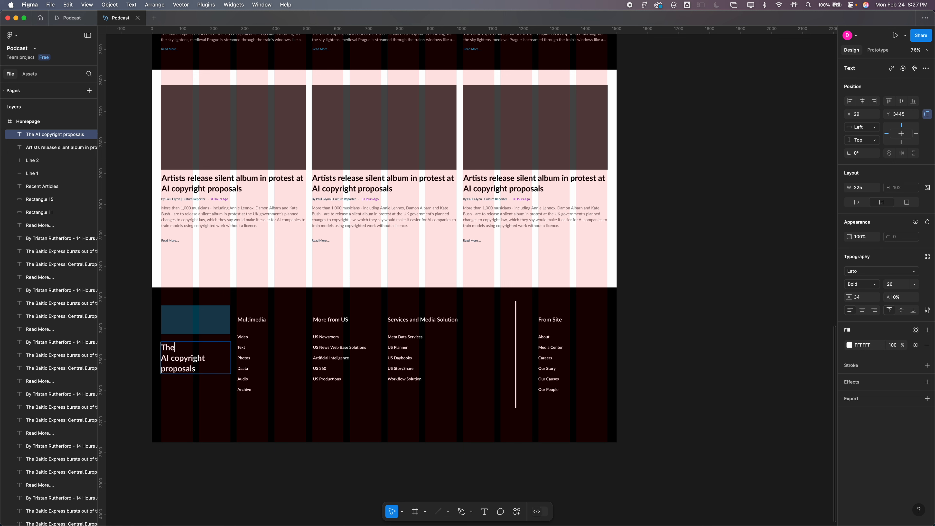
text(US Press and)
key(BackSpace)
key(BackSpace)
key(BackSpace)
key(BackSpace)
drag(196, 369, 149, 358)
text(Advancing News)
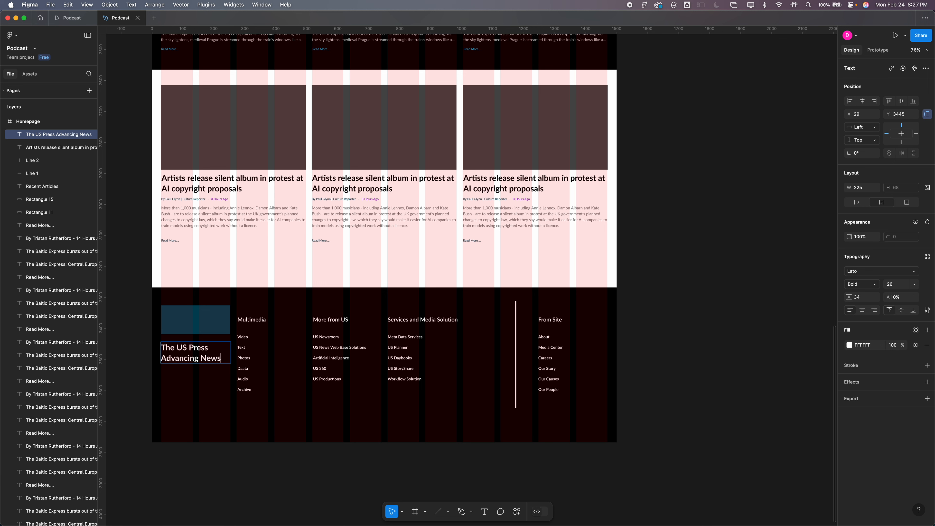
Set the font size of the "Advancing News" line to 17.
drag(221, 357, 144, 356)
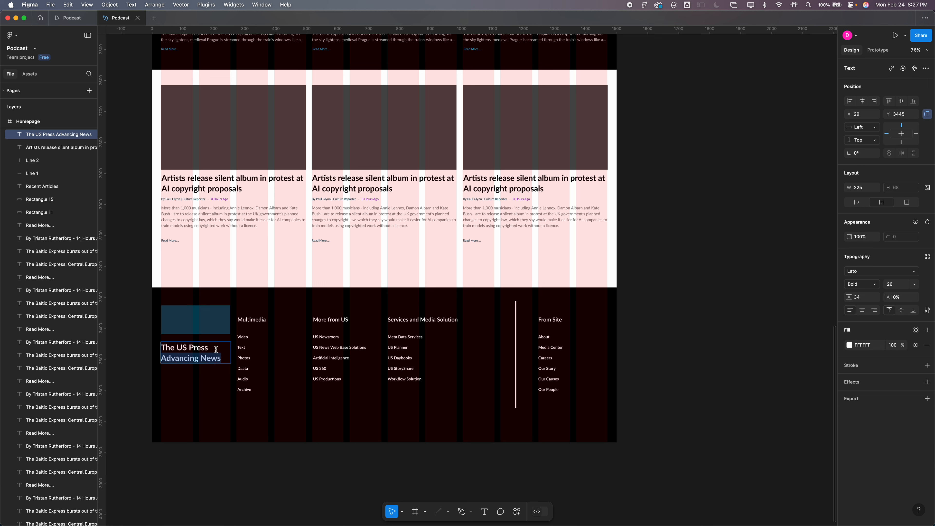
click(891, 284)
text(17)
key(Return)
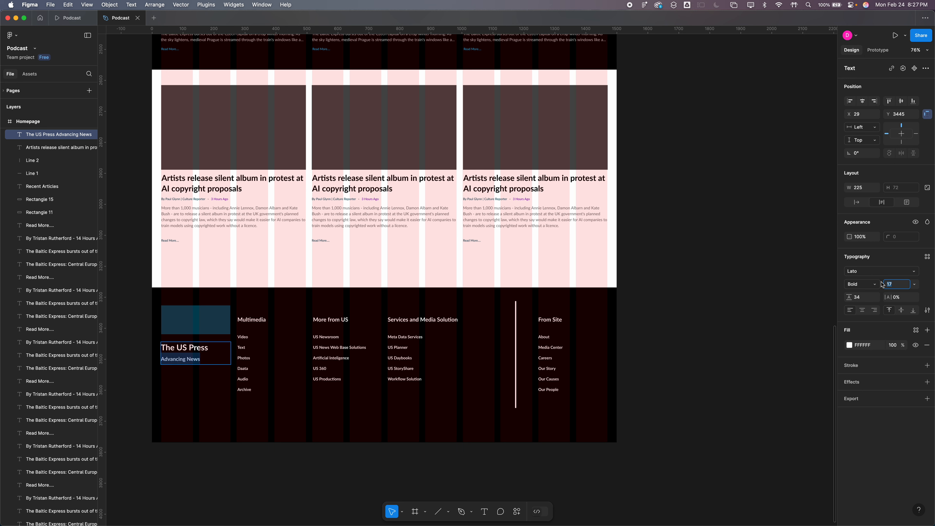
Reduce the line height of the "The US Press Advancing News" text to 24.
triple_click(179, 349)
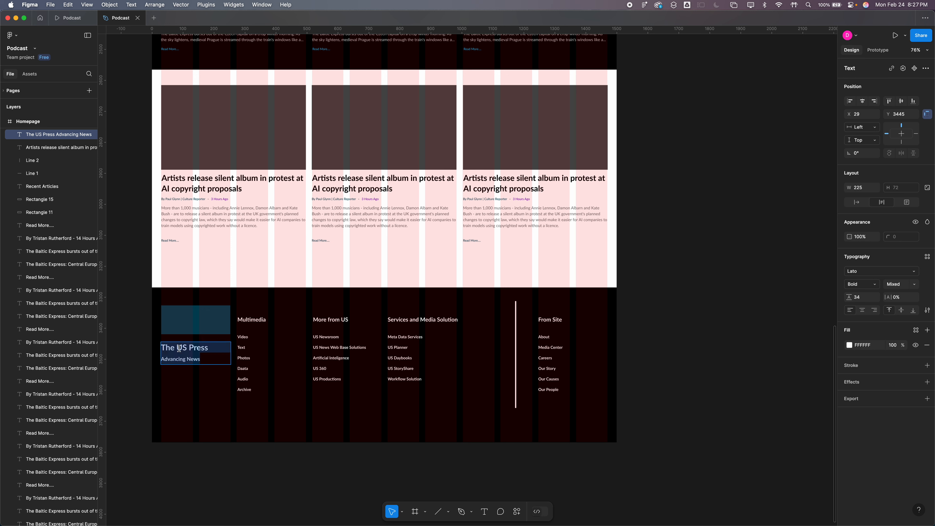
click(862, 299)
key(Down)
key(Down)
key(Down)
key(Down)
key(Down)
key(Down)
key(Down)
key(Down)
key(Down)
key(Down)
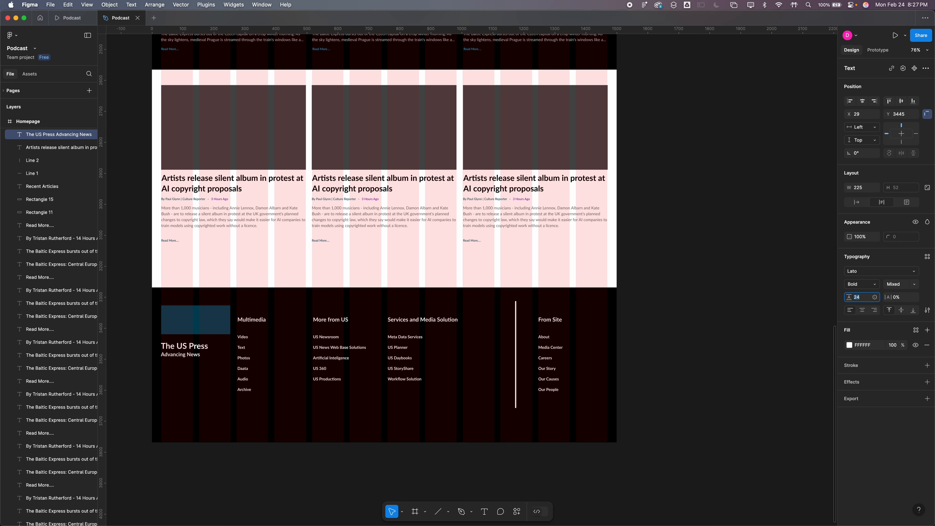
key(Escape)
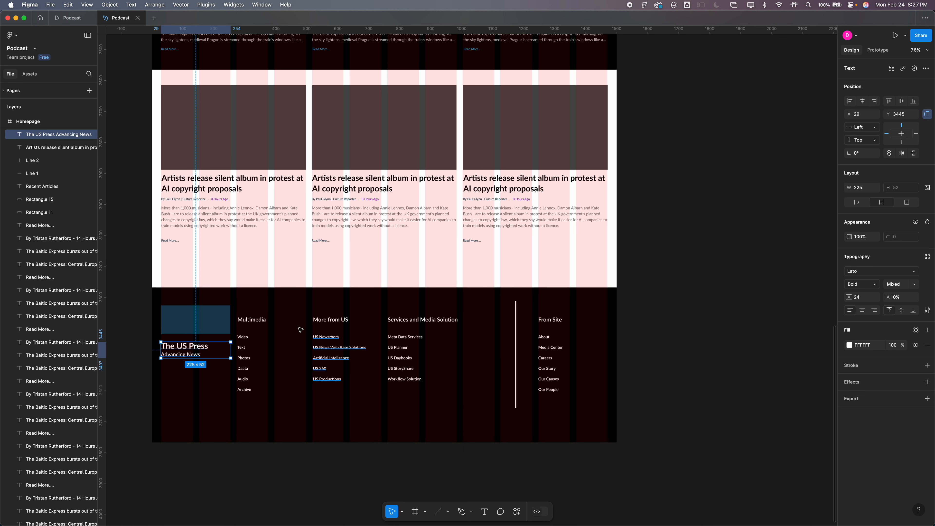
Move the "Multimedia" heading together with its link list to X 1003, just before the vertical footer line.
shift+click(246, 344)
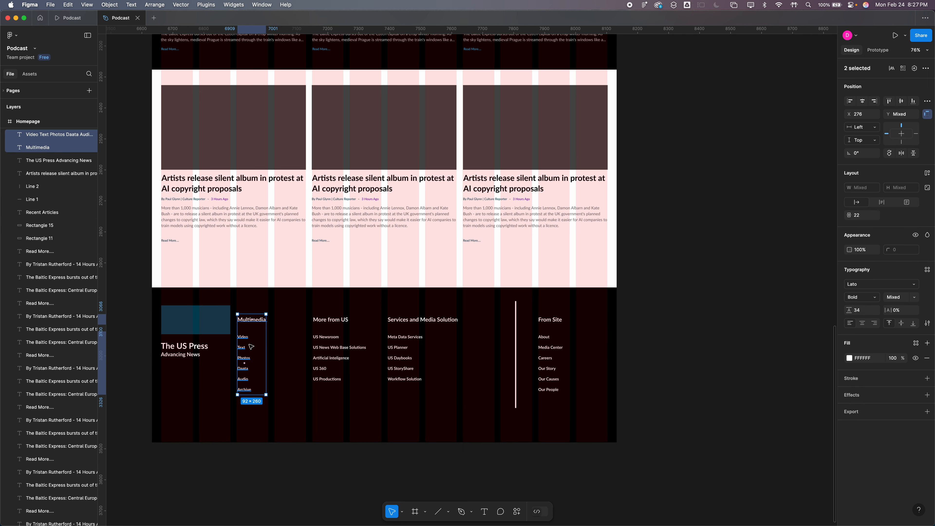
shift+click(353, 348)
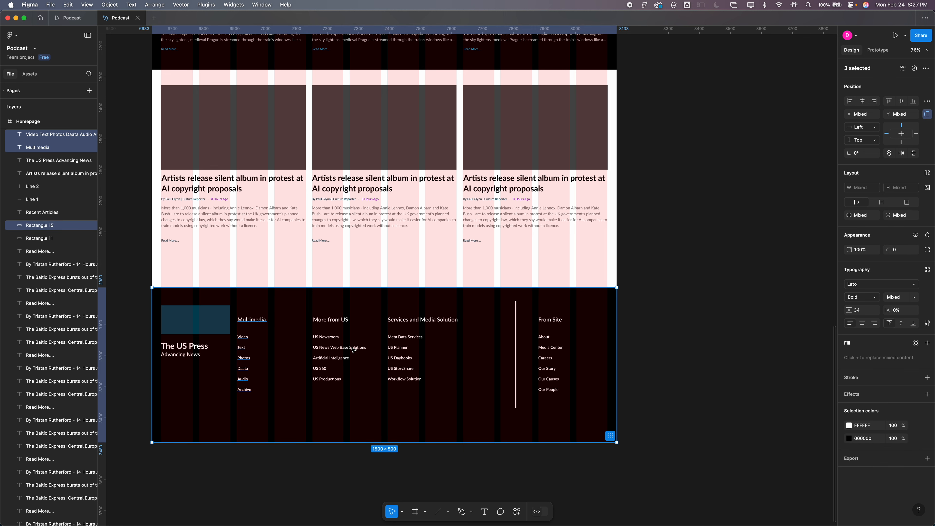
click(353, 348)
click(245, 319)
shift+click(244, 342)
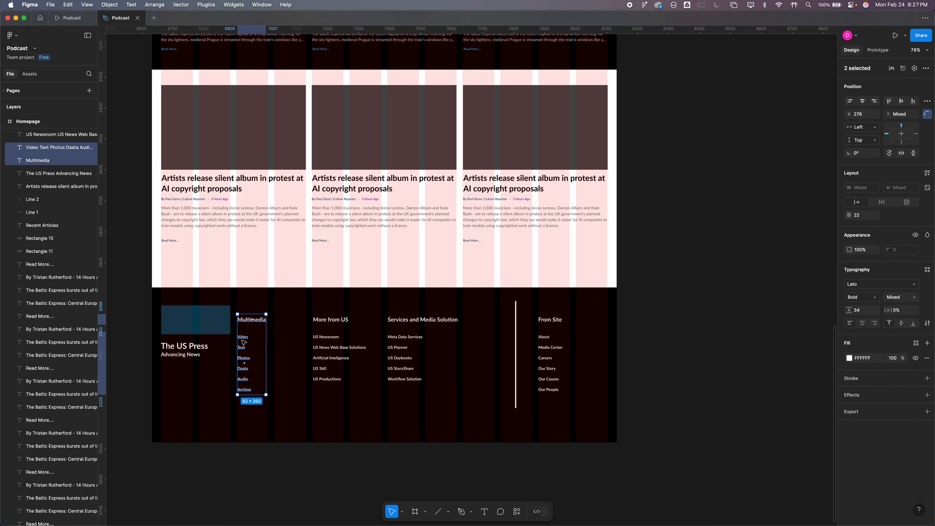
drag(244, 342, 282, 346)
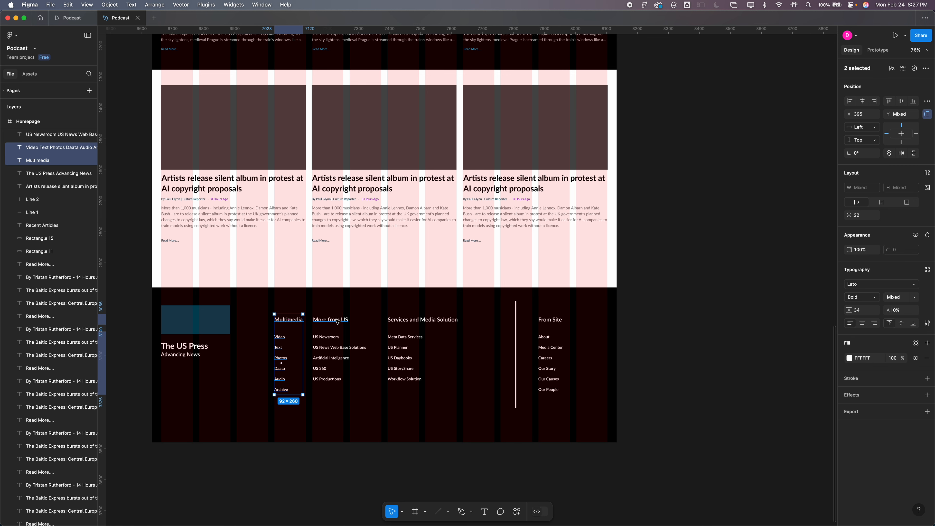
drag(292, 323, 485, 320)
Move the "More from US" heading together with its link list left to about X 395.
click(330, 320)
shift+click(329, 349)
drag(329, 349, 290, 348)
Move the "Services and Media Solution" heading together with its link list left to X 638.
click(413, 324)
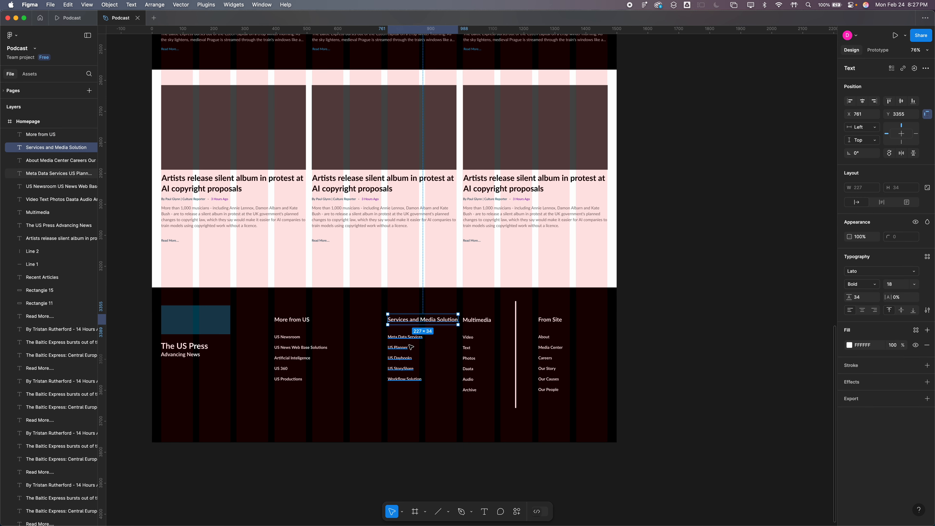
shift+click(409, 349)
drag(410, 349, 370, 350)
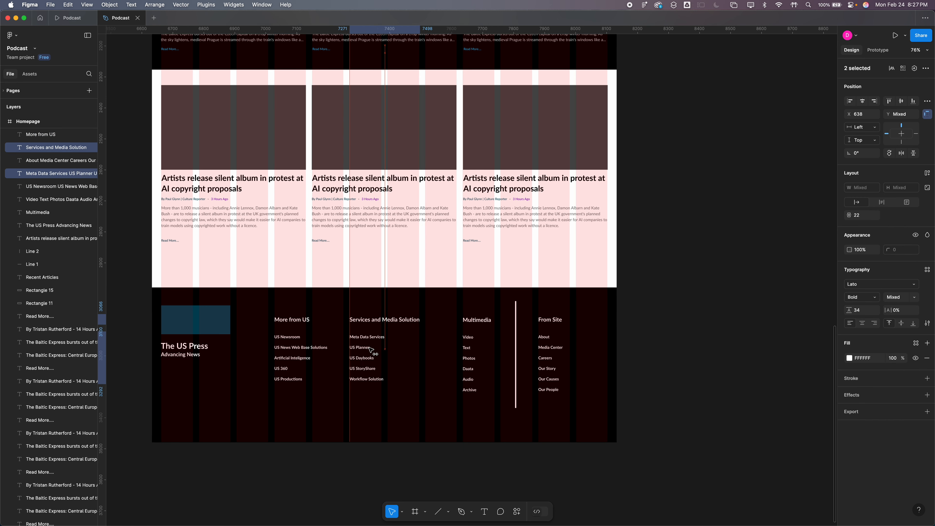
click(496, 288)
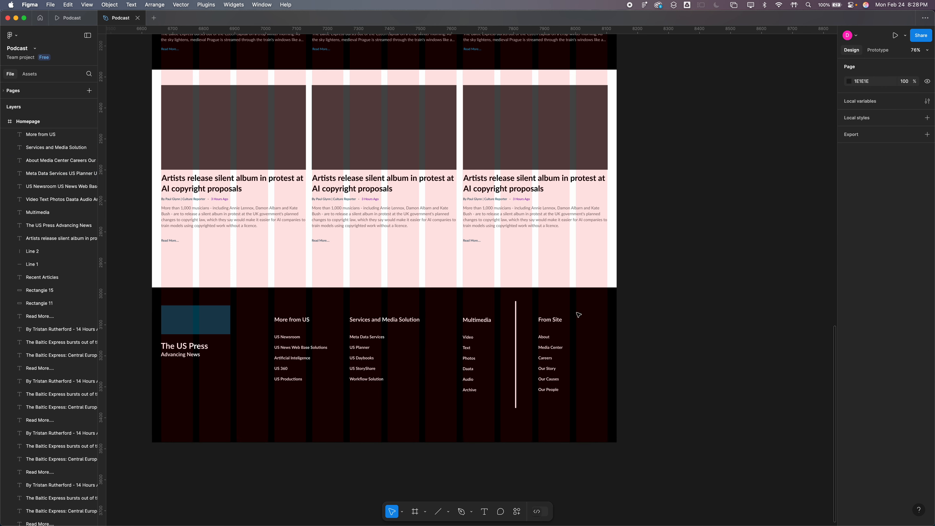
Change the "Services and Media Solution" footer heading to "Services of the Media Solutions".
click(468, 324)
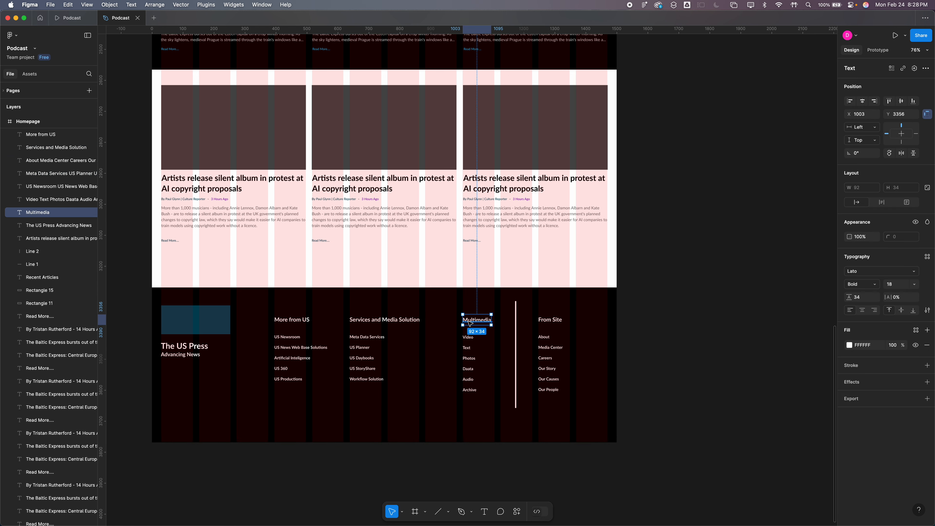
click(366, 323)
double_click(366, 323)
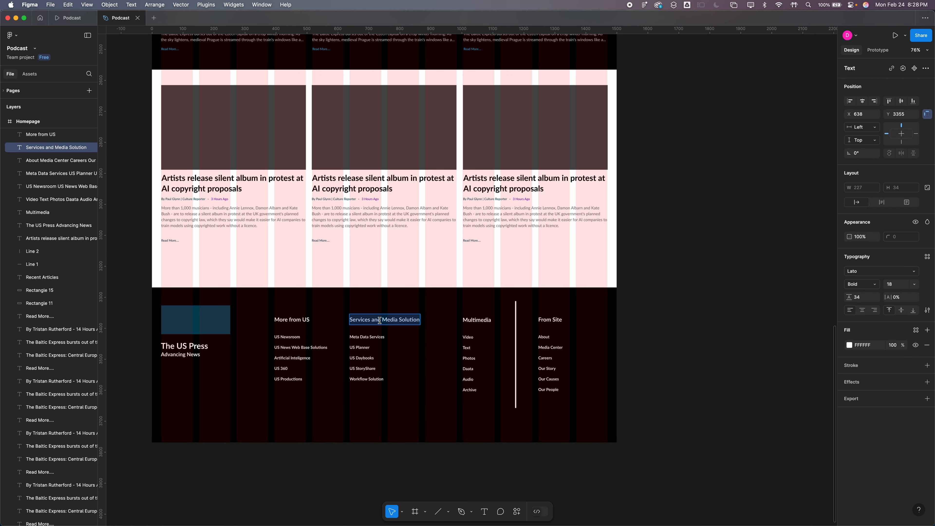
double_click(381, 319)
text(of the)
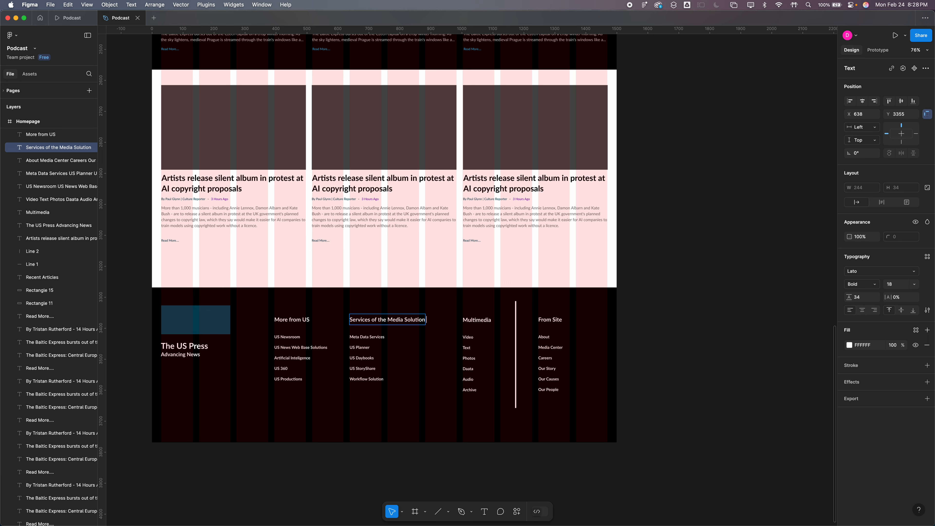
text(s)
click(622, 319)
Copy the three small gray circles from the header navigation and paste the copy farther down the homepage.
scroll(423, 258, down, 4)
scroll(605, 185, up, 20)
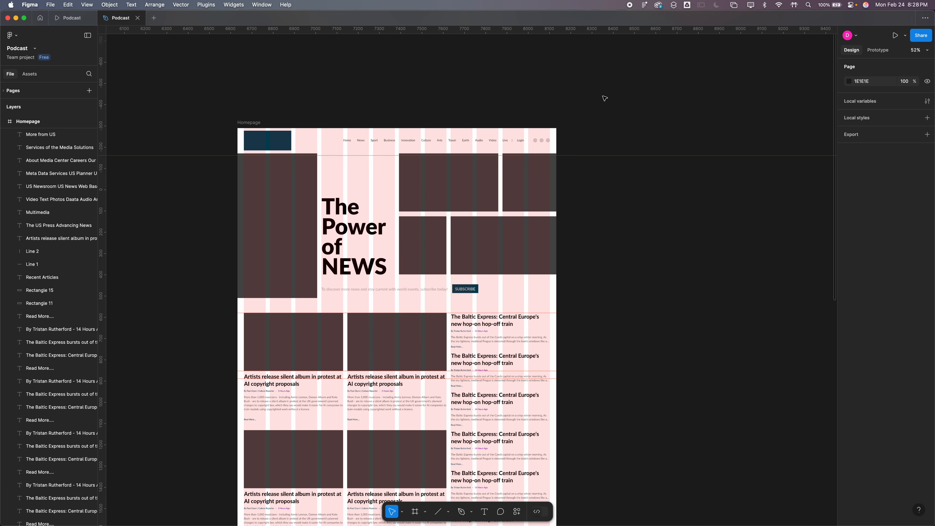
drag(596, 136, 537, 148)
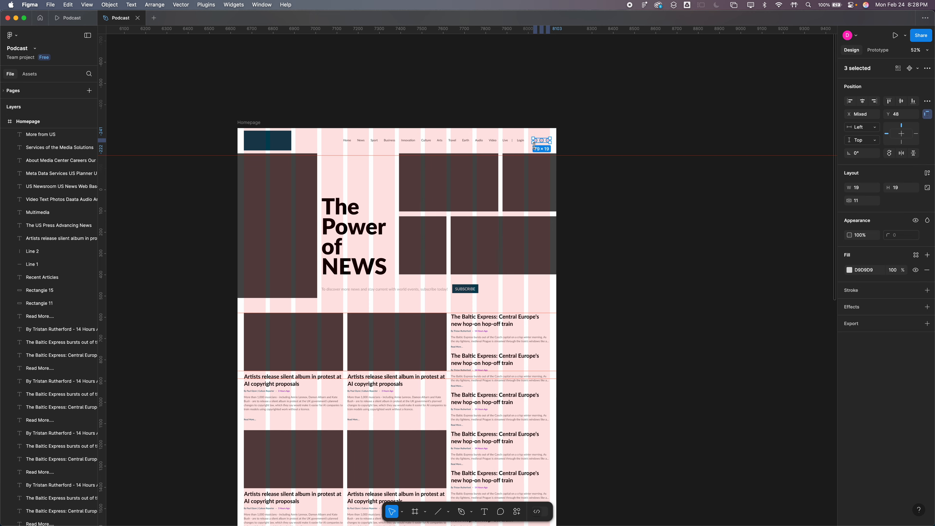
scroll(538, 159, down, 10)
scroll(660, 423, down, 1)
click(660, 423)
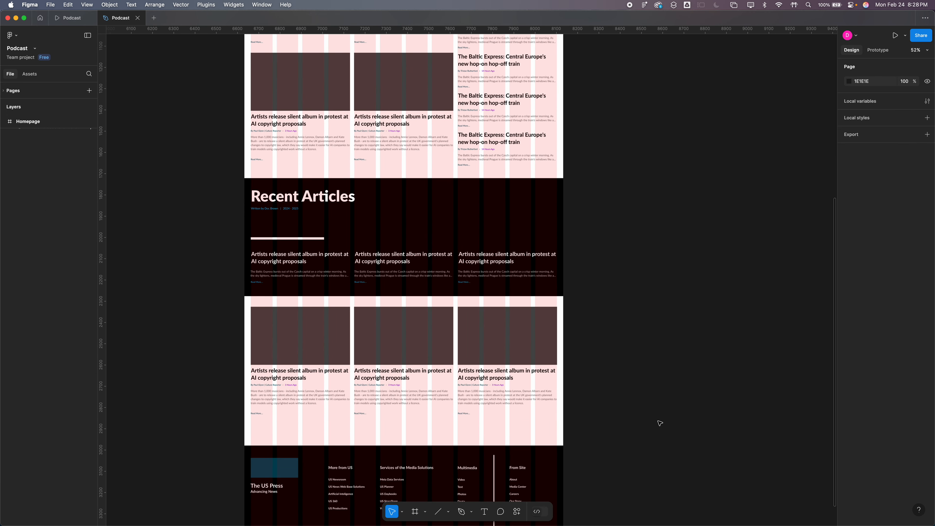
key(super+v)
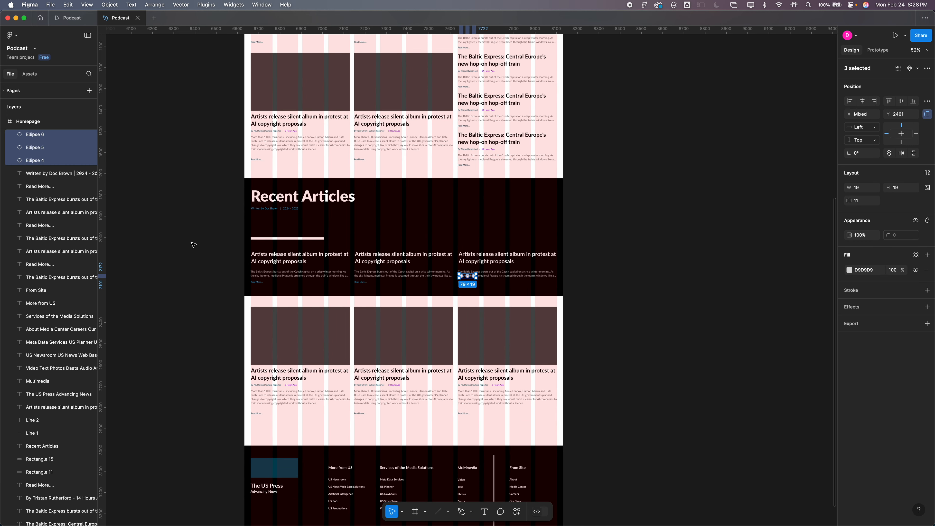